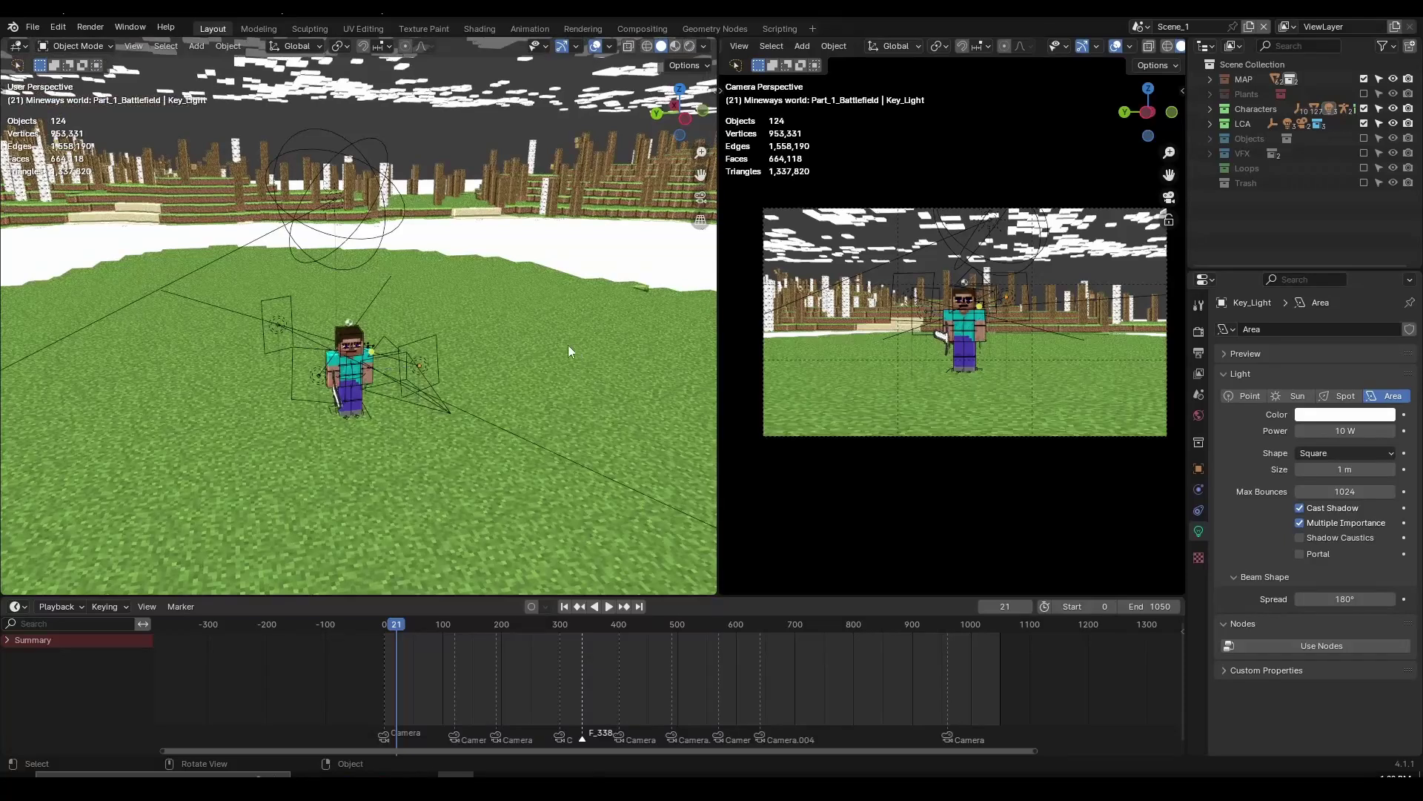
# - Examine the Scene_1 battlefield around the sword-holding character and its lights from several angles and distances
pyautogui.scroll(2, 465, 336)
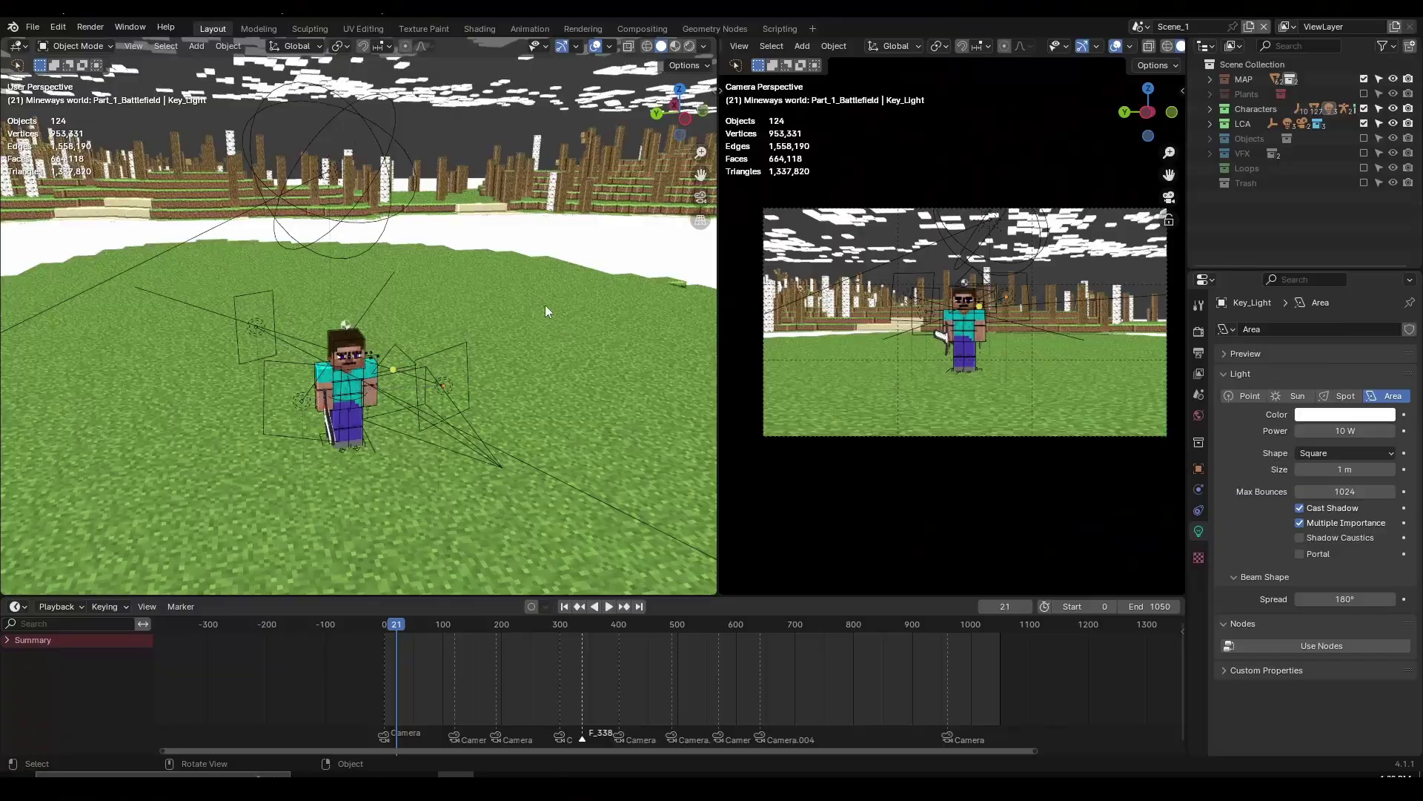
pyautogui.moveTo(547, 312); pyautogui.dragTo(406, 403, button='middle')
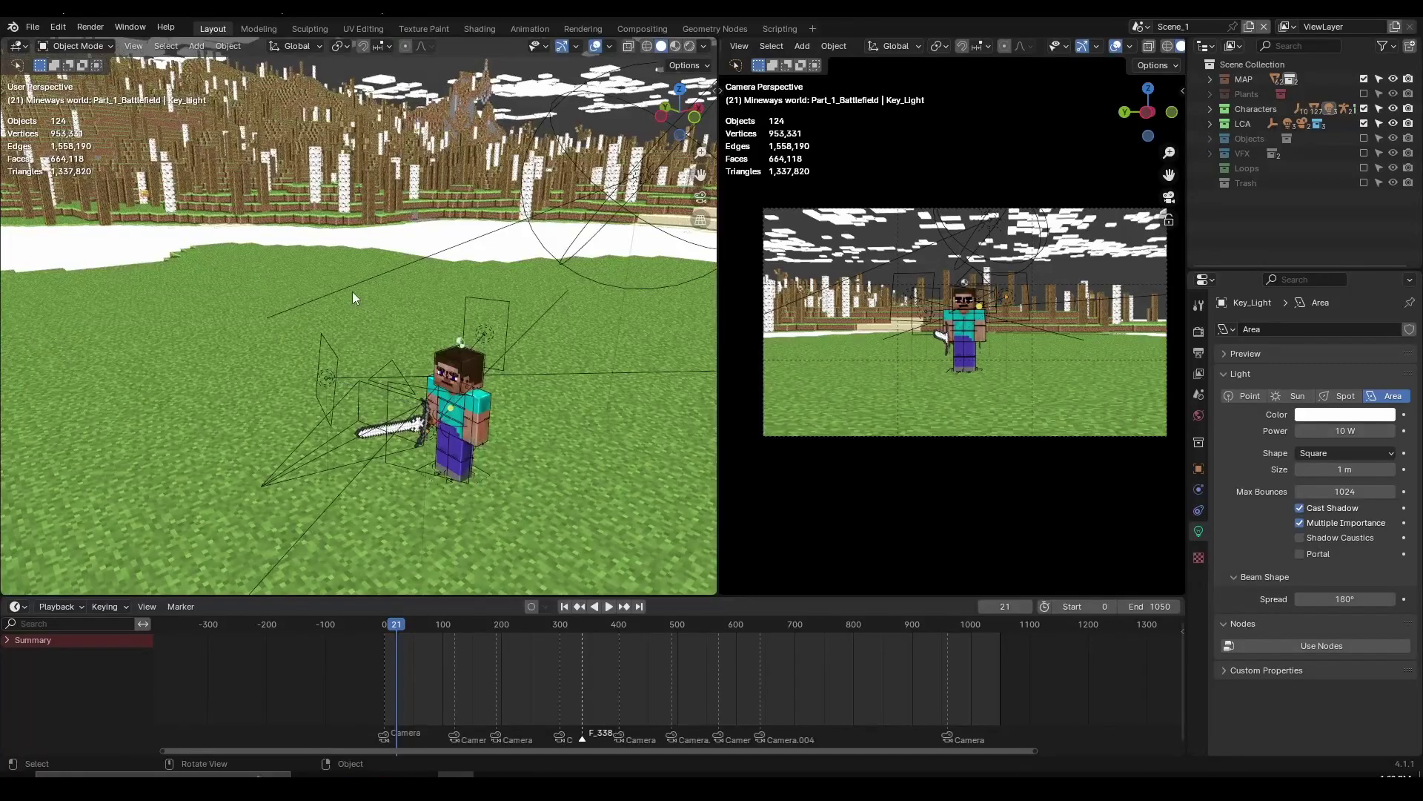
pyautogui.scroll(-3, 479, 354)
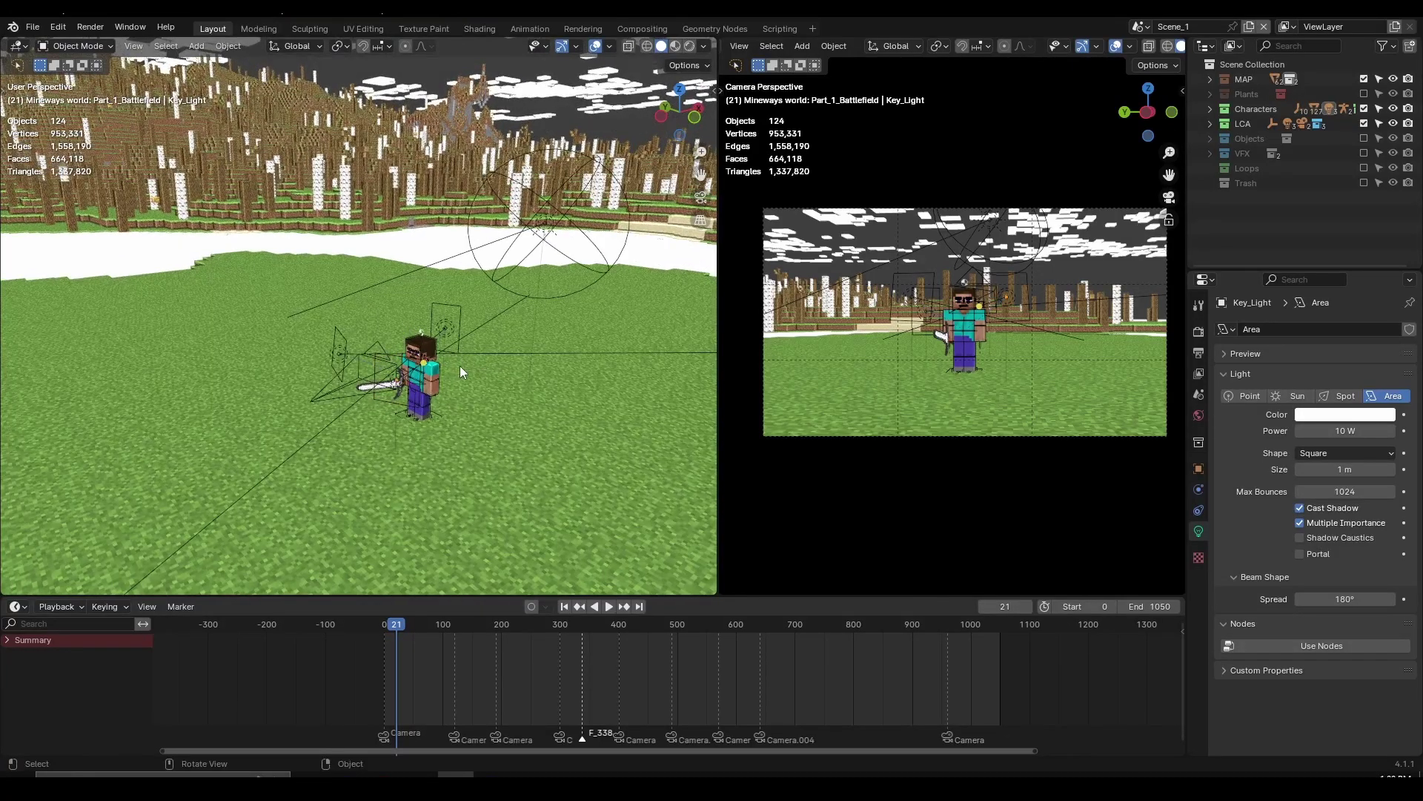
pyautogui.moveTo(459, 366)
pyautogui.mouseDown(button='middle')
pyautogui.moveTo(479, 295)
pyautogui.moveTo(433, 337)
pyautogui.moveTo(298, 327)
pyautogui.moveTo(410, 319)
pyautogui.moveTo(429, 375)
pyautogui.moveTo(452, 344)
pyautogui.mouseUp(button='middle')
pyautogui.scroll(5, 441, 359)
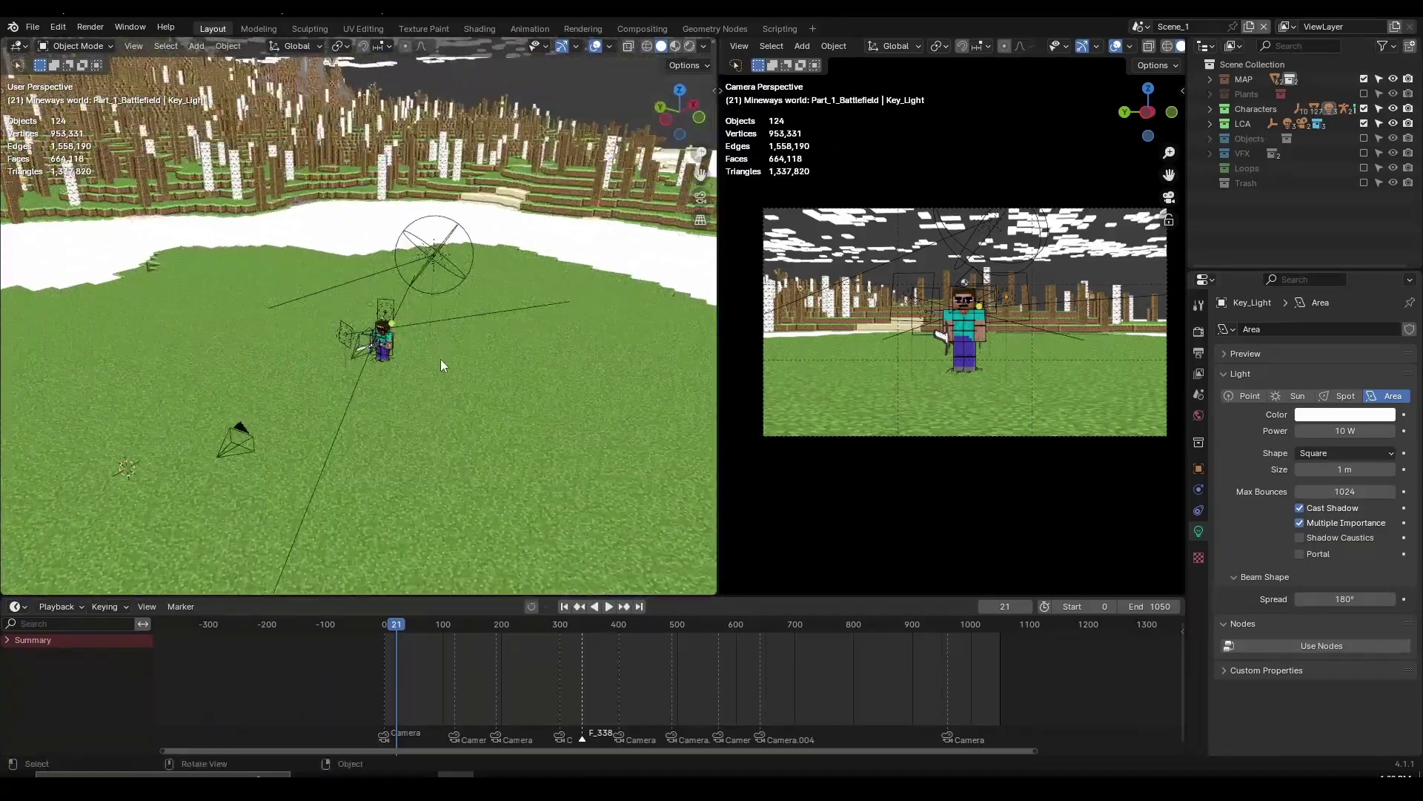
pyautogui.scroll(3, 440, 358)
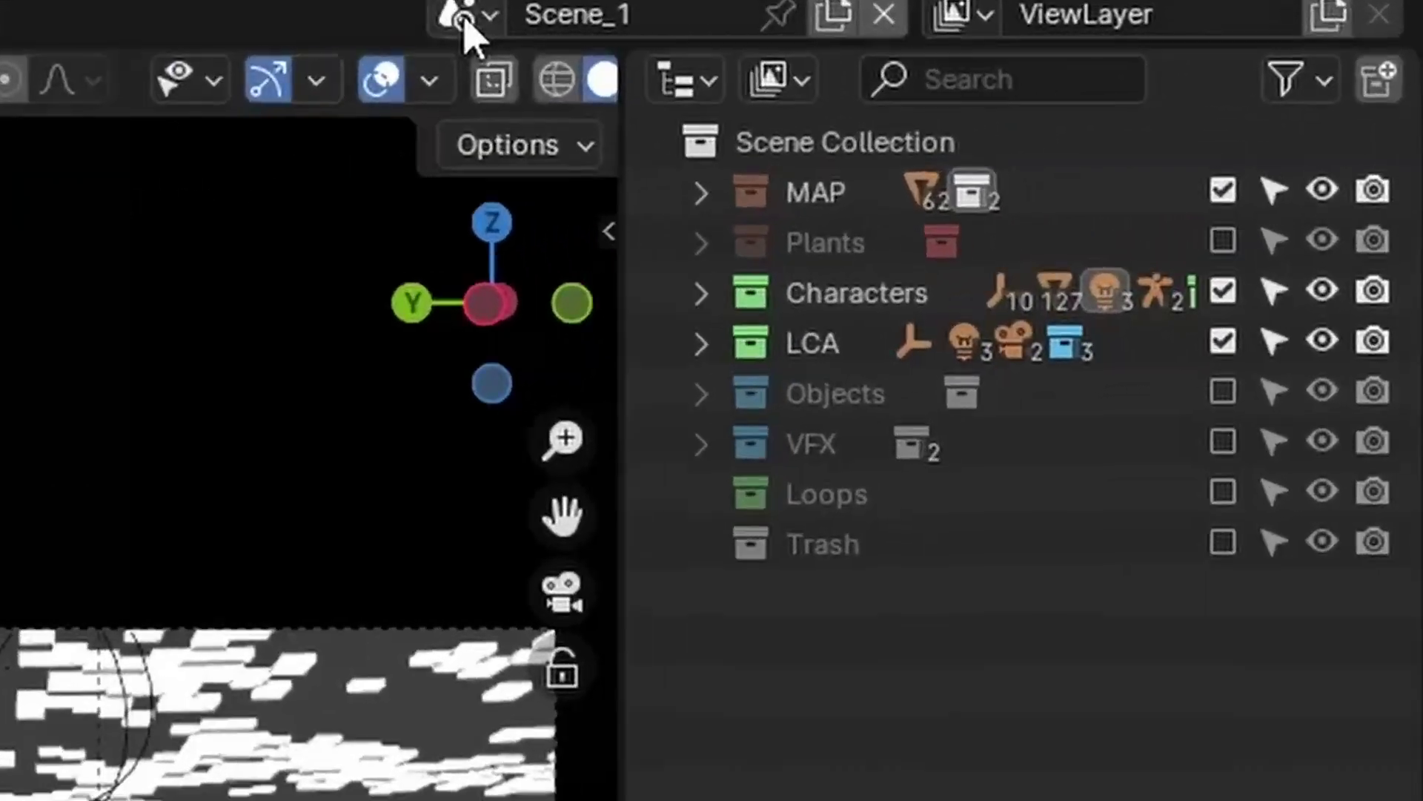
pyautogui.click(1140, 27)
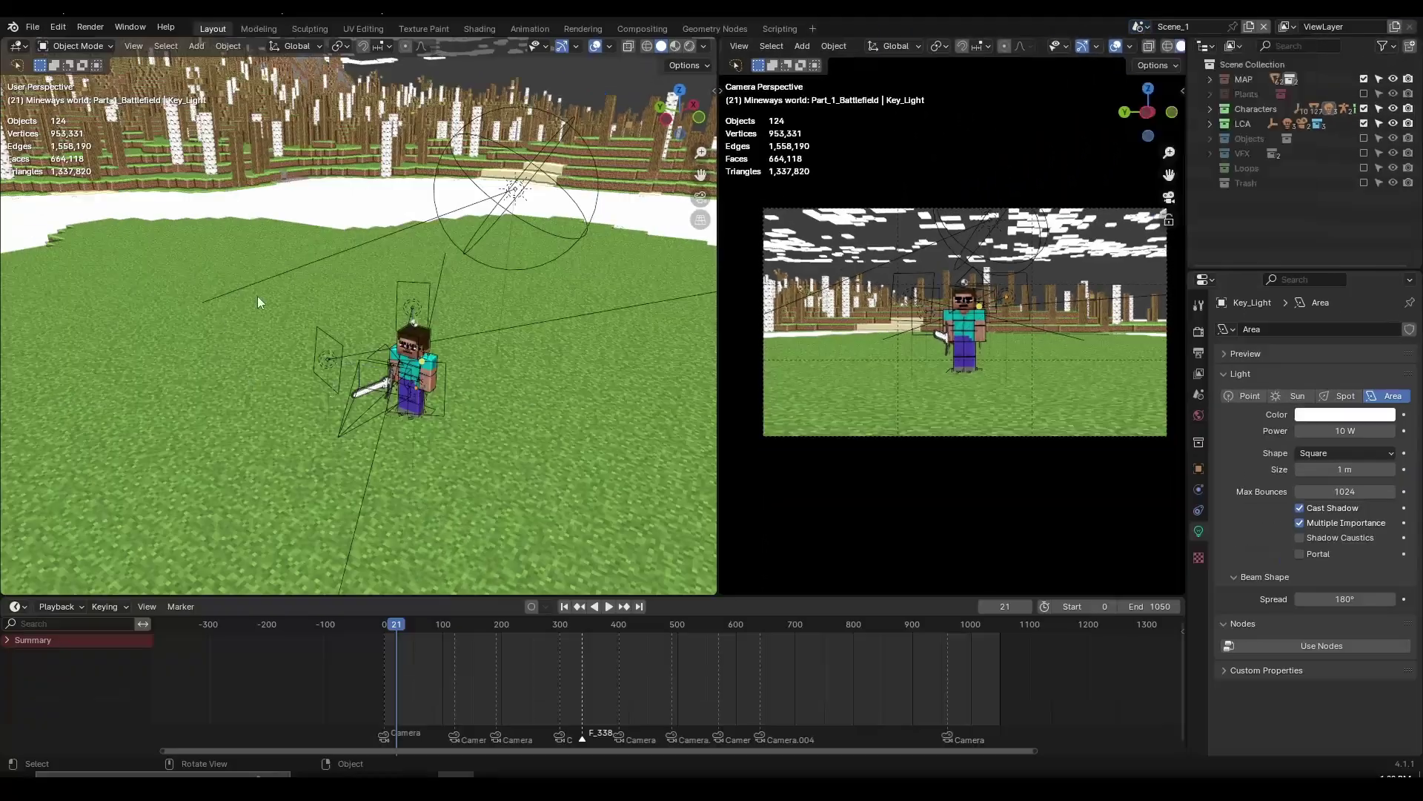
pyautogui.moveTo(367, 350); pyautogui.dragTo(411, 342, button='middle')
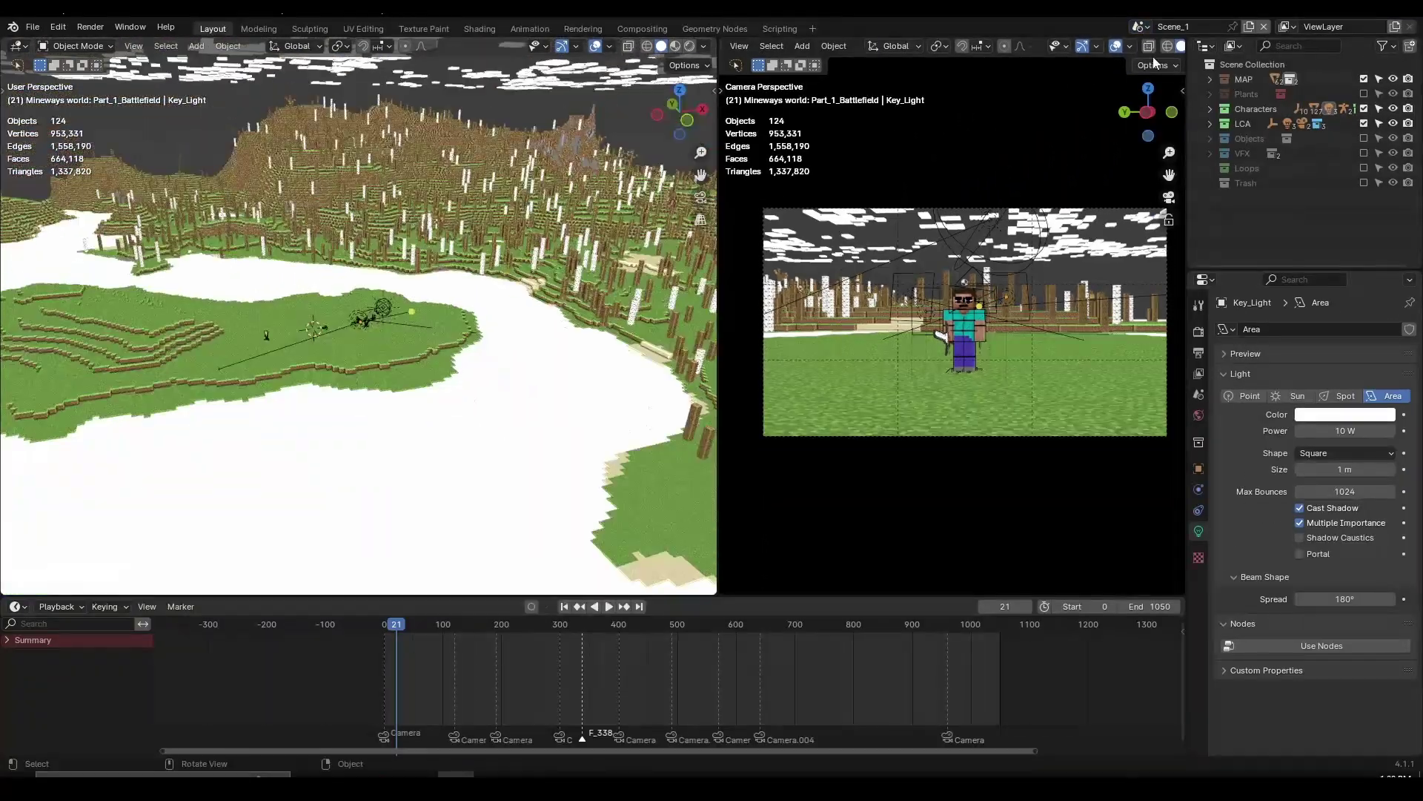
# - Switch to Scene_2 and on to Scene_3, and look over the terrain with the cherry trees and hills
pyautogui.click(1140, 27)
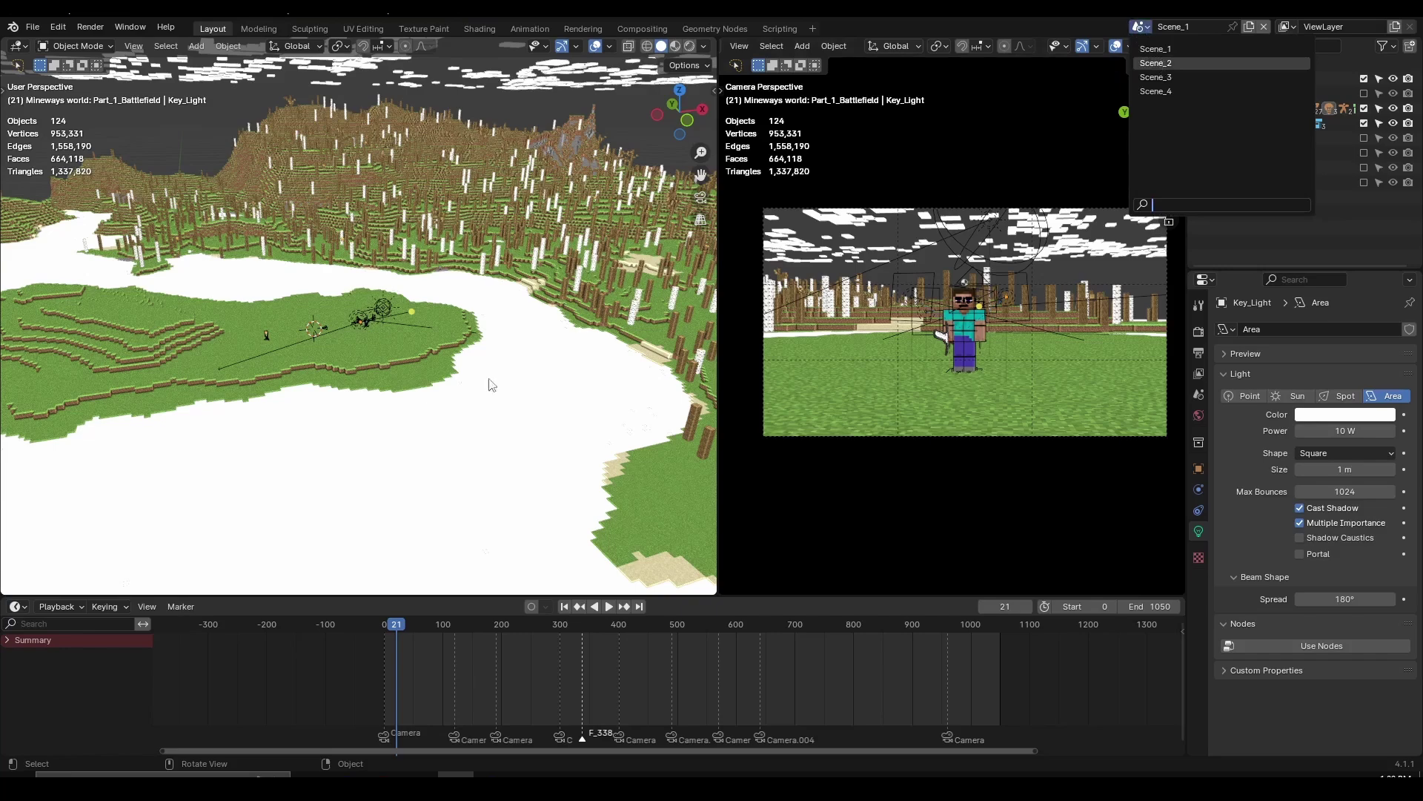
pyautogui.press('Return')
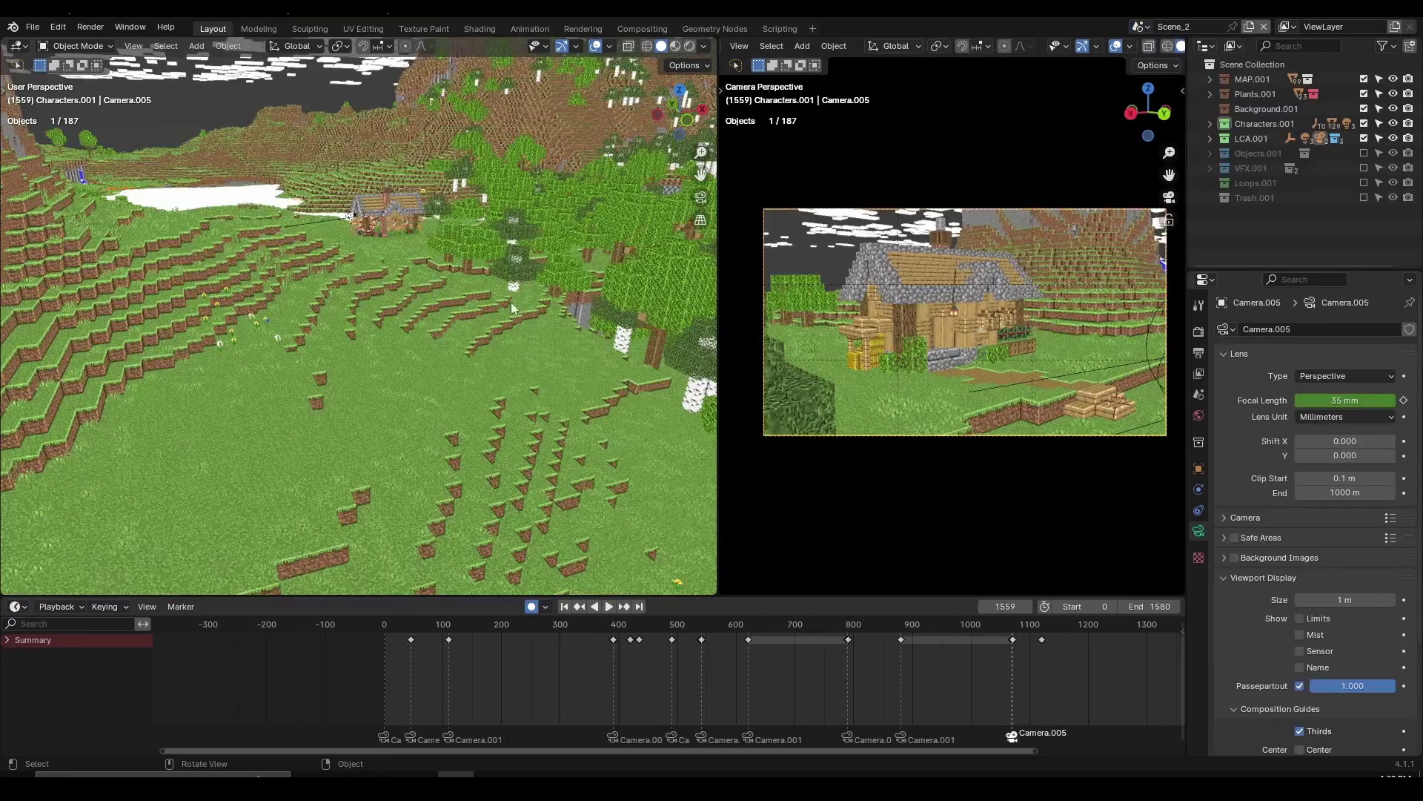
pyautogui.click(1140, 27)
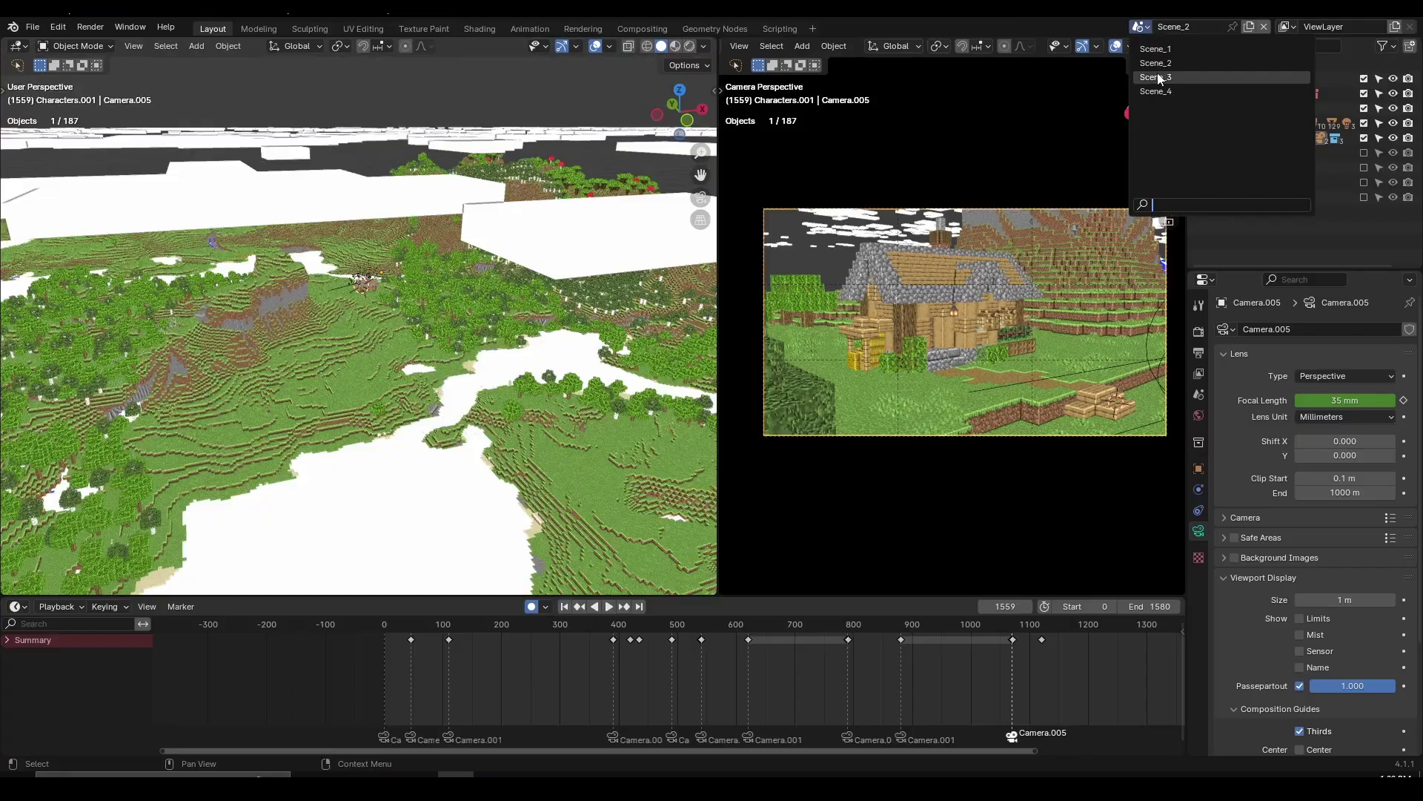
pyautogui.press('Return')
pyautogui.moveTo(345, 332); pyautogui.dragTo(398, 341, button='middle')
pyautogui.scroll(5, 398, 342)
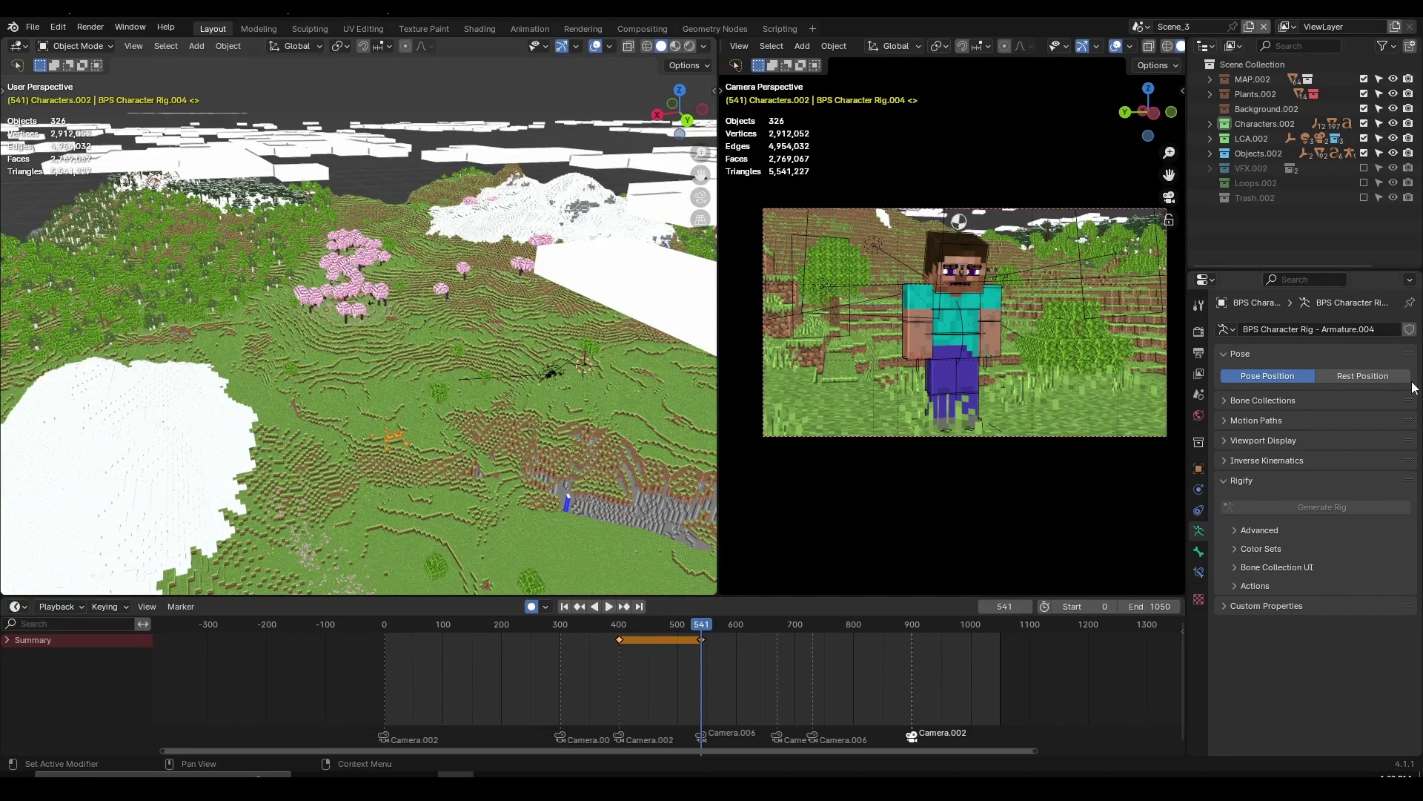
pyautogui.moveTo(554, 376); pyautogui.dragTo(416, 390, button='middle')
pyautogui.scroll(4, 516, 366)
pyautogui.scroll(2, 417, 390)
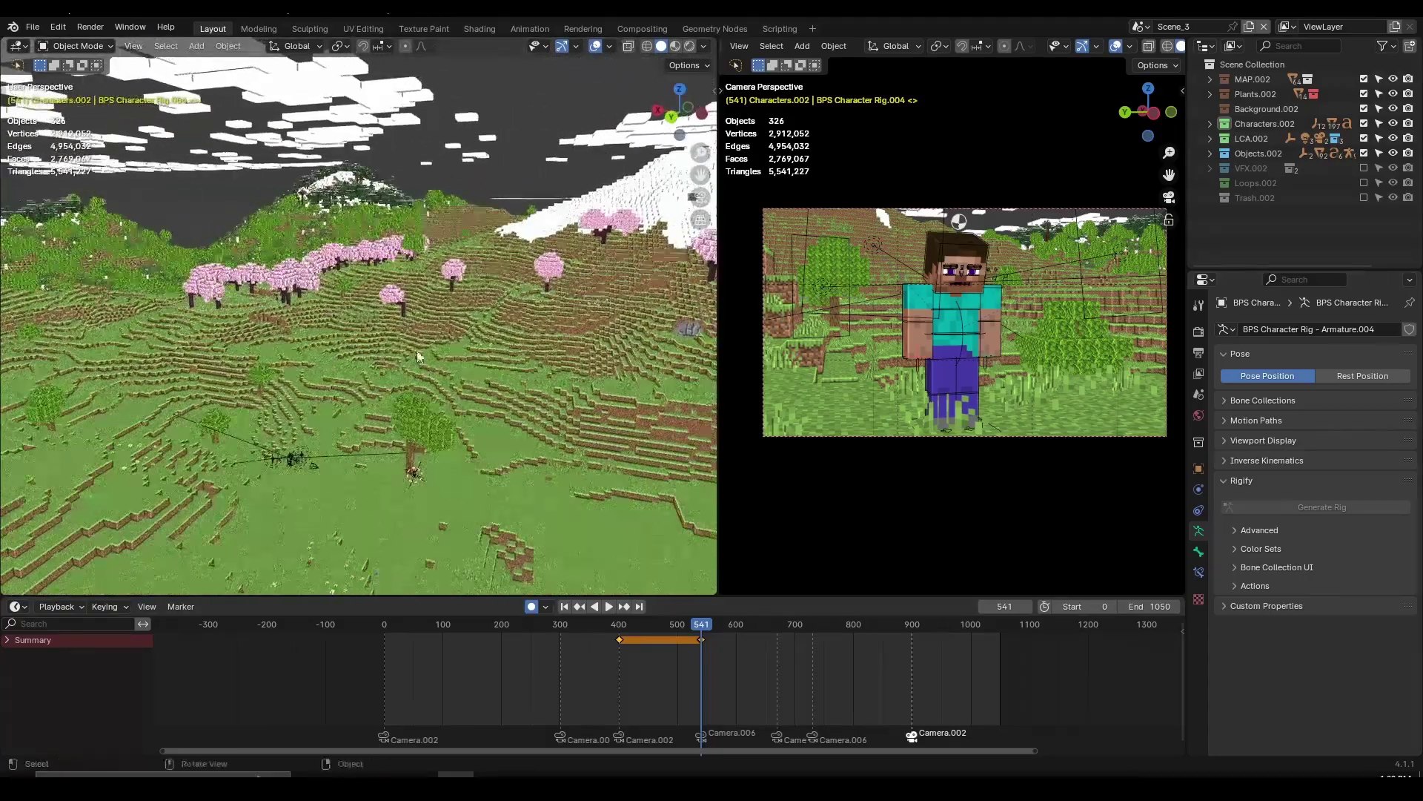
pyautogui.moveTo(401, 443); pyautogui.dragTo(433, 447, button='middle')
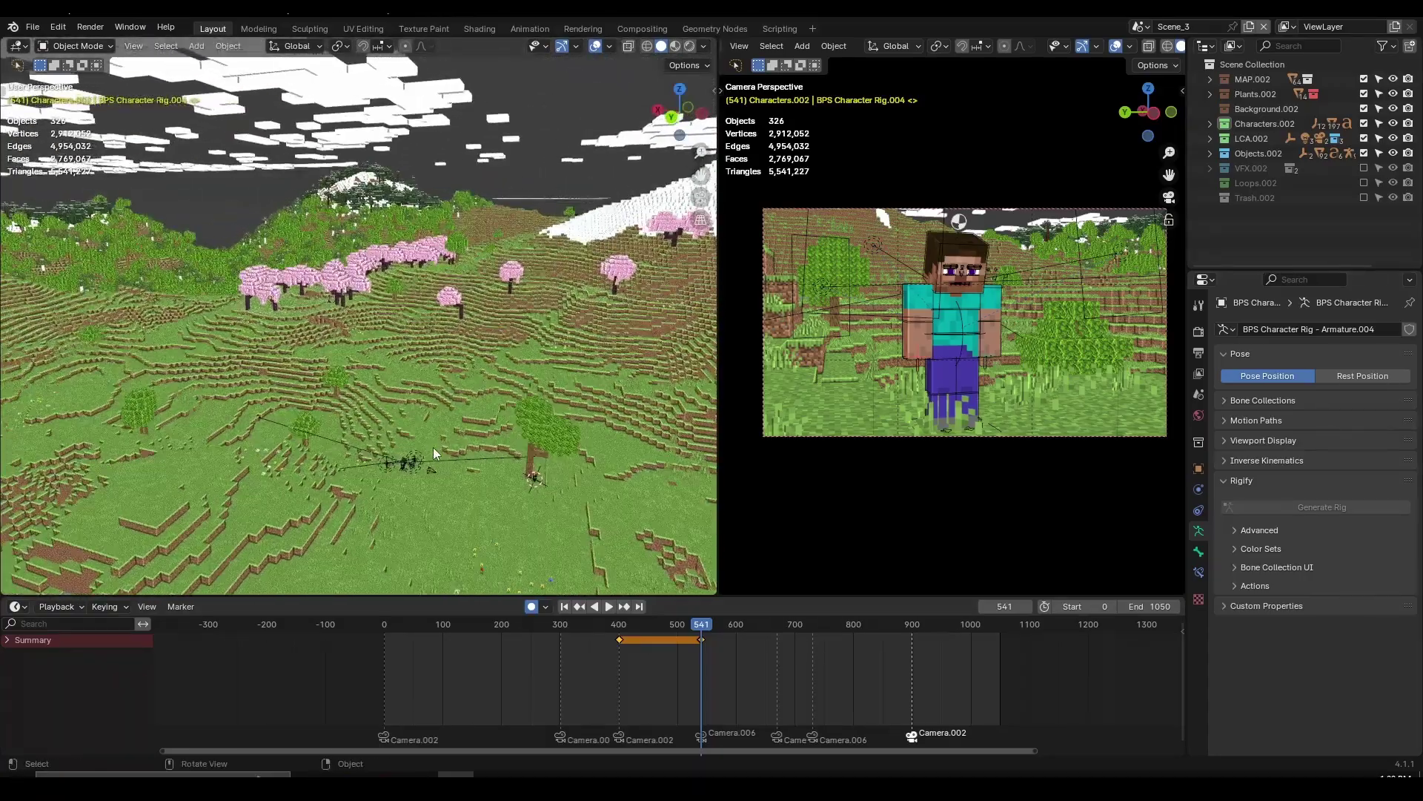
pyautogui.scroll(3, 486, 344)
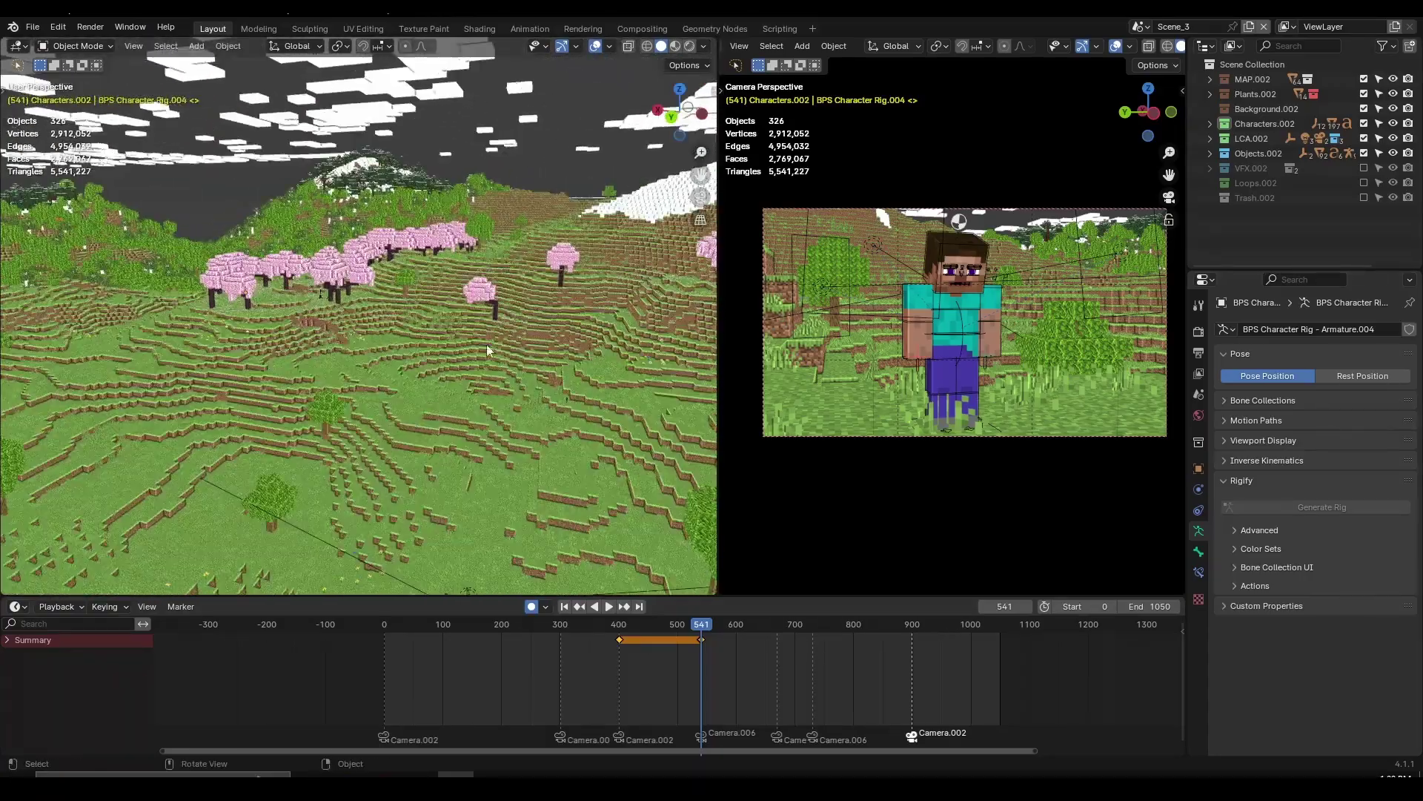
# - Create a new scene as a full copy of Scene_3
pyautogui.click(1138, 27)
pyautogui.click(1251, 28)
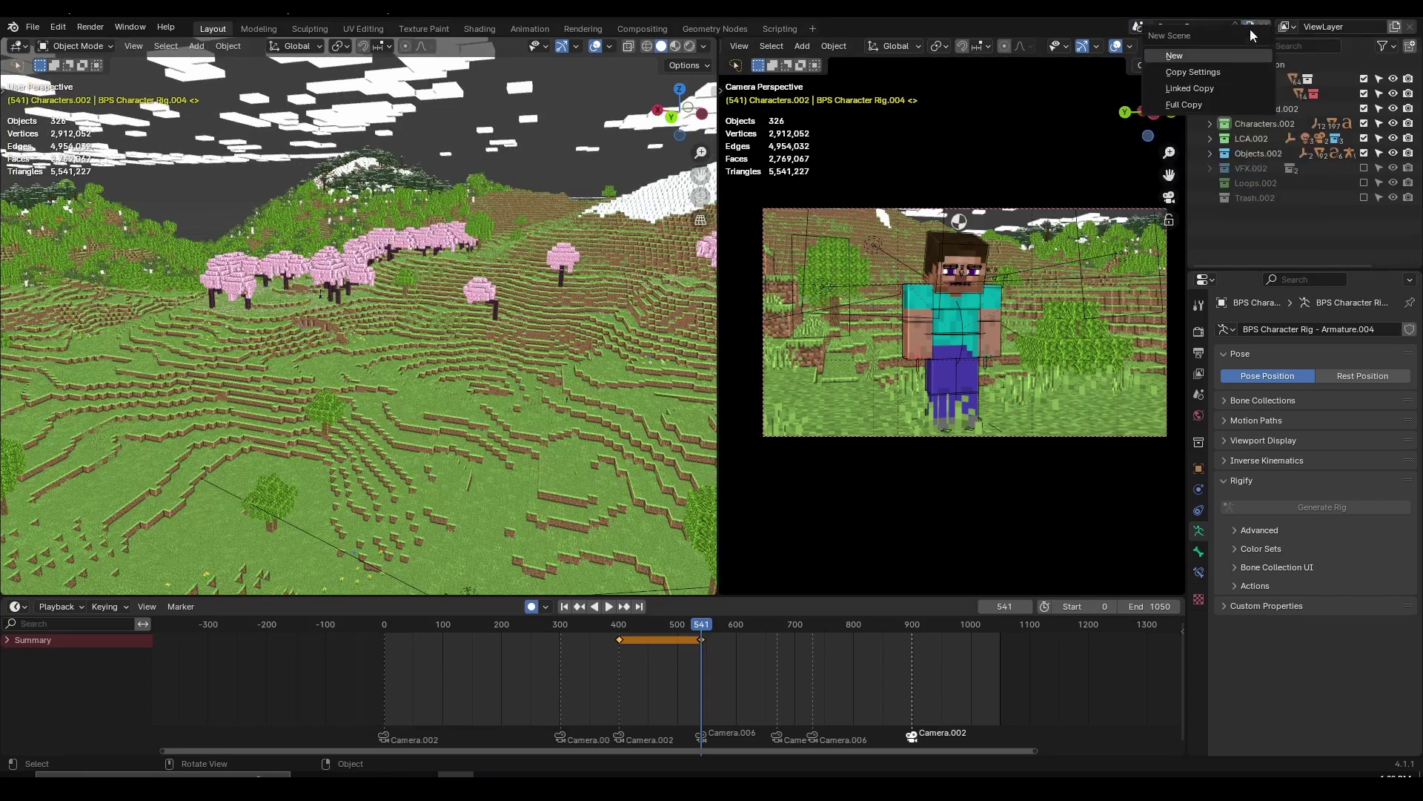
pyautogui.click(1180, 104)
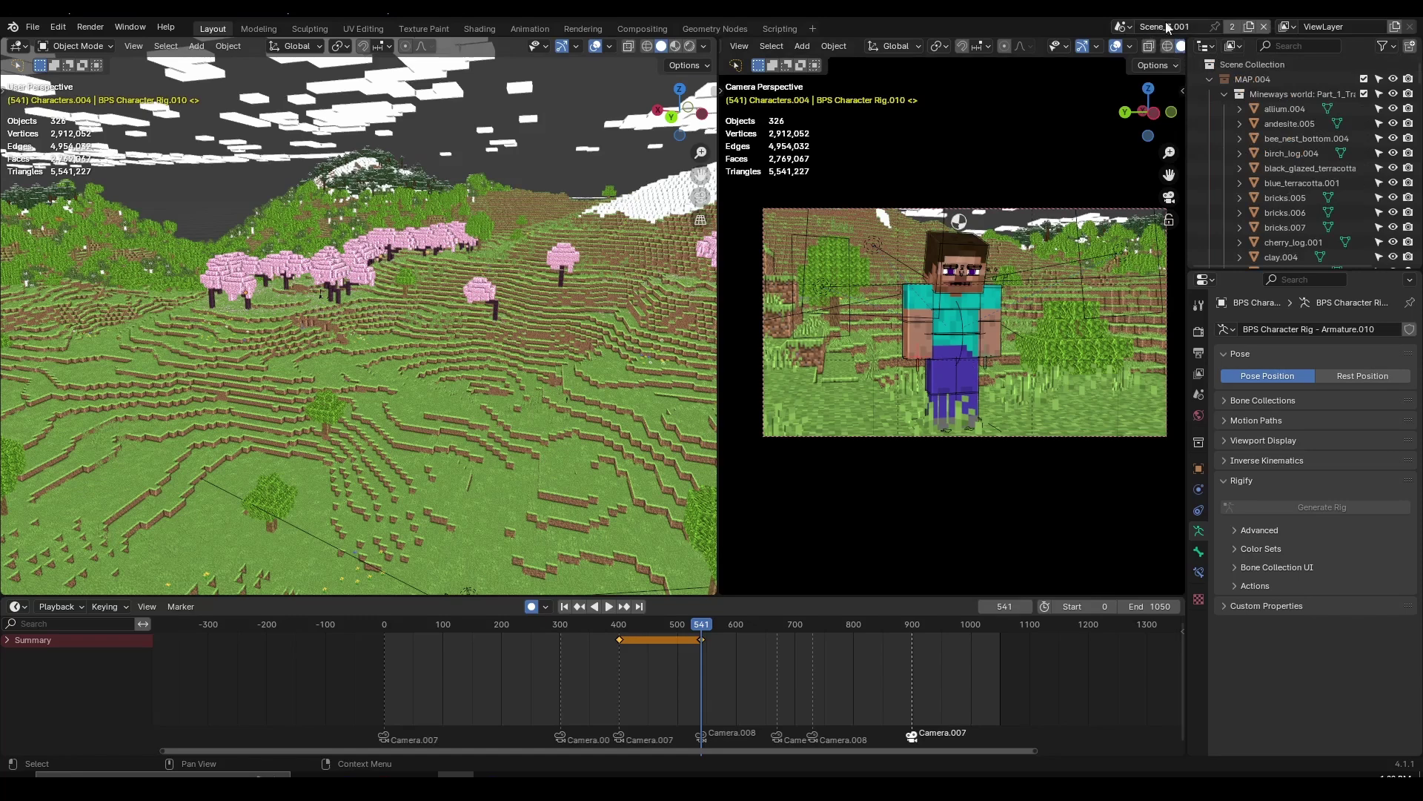
# - Rename the copied scene as Scene_5
pyautogui.click(1124, 27)
pyautogui.click(1195, 26)
pyautogui.click(1195, 26)
pyautogui.press('Return')
# - Delete the grass ground surface and the short grass object from the Scene_5 terrain
pyautogui.moveTo(563, 341); pyautogui.dragTo(430, 385, button='middle')
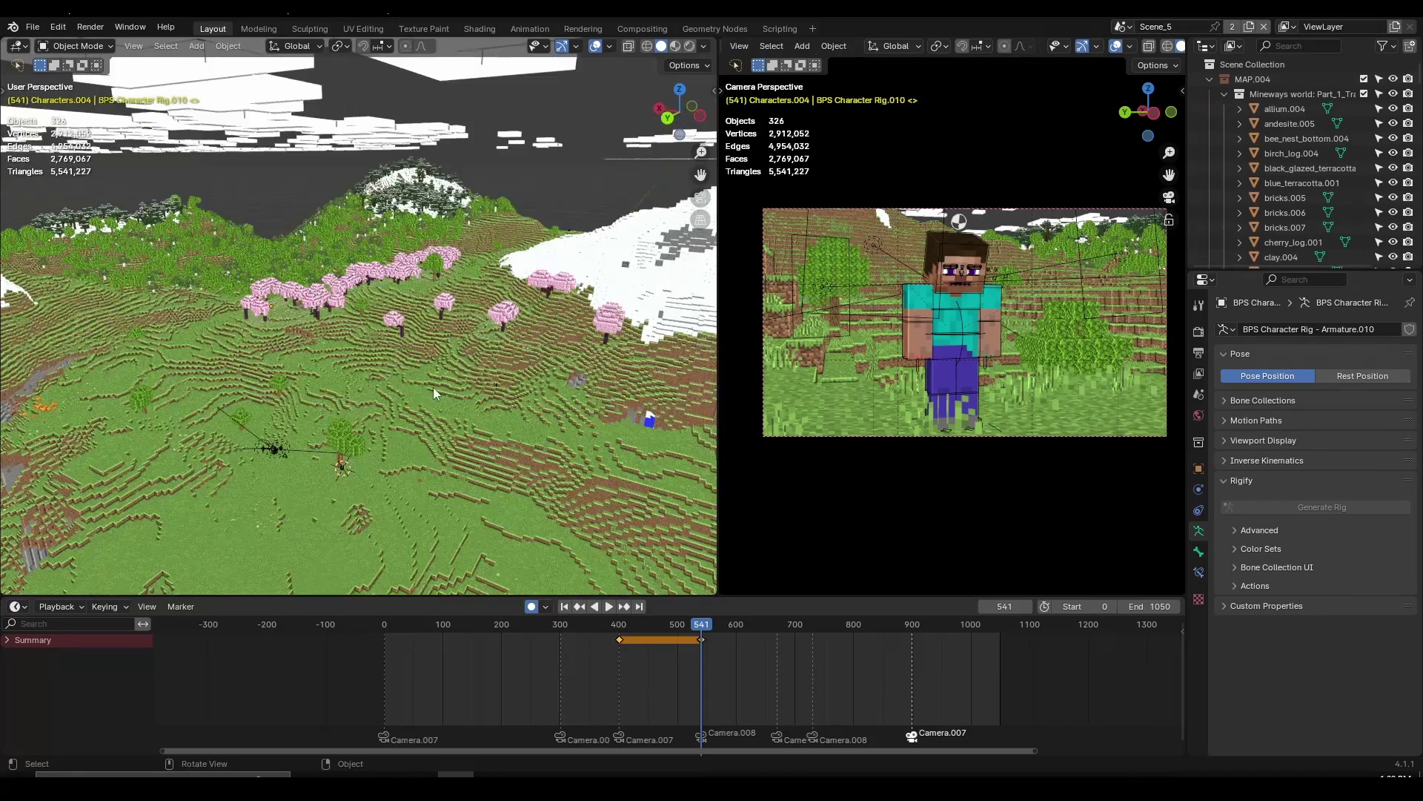
pyautogui.click(433, 387)
pyautogui.press('x')
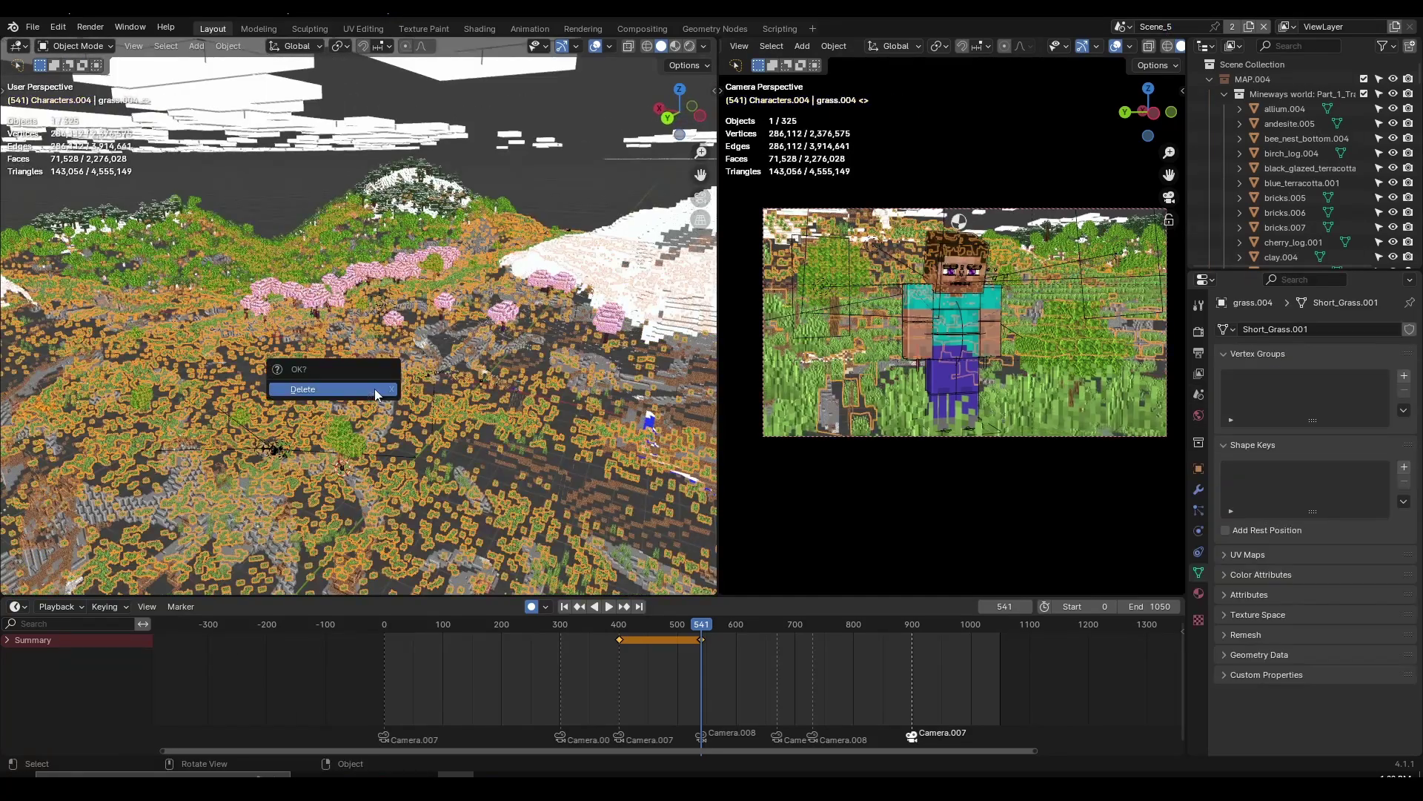
pyautogui.click(375, 388)
pyautogui.moveTo(366, 436); pyautogui.dragTo(427, 395, button='middle')
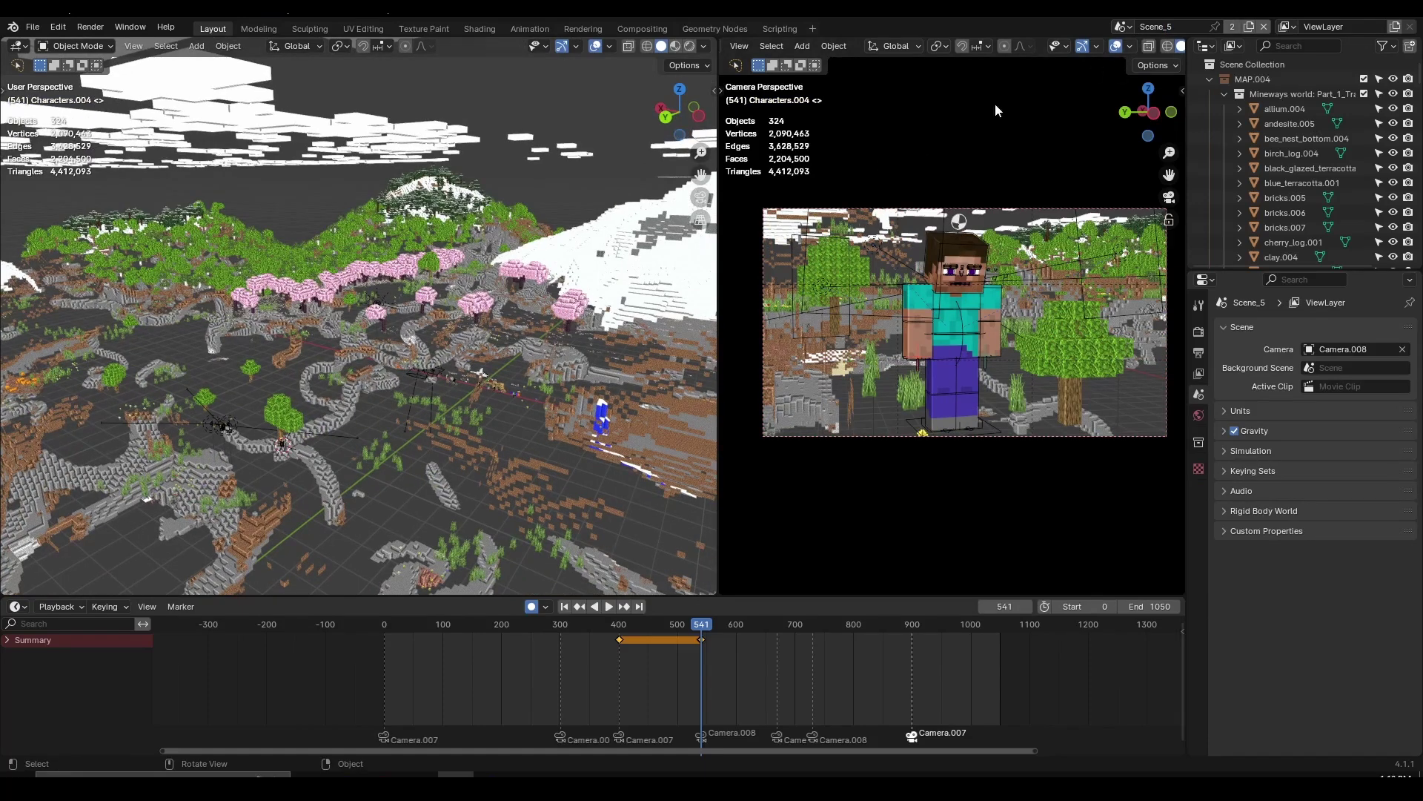
# - Add a new empty scene with default settings, and switch back to Scene_1
pyautogui.click(1250, 26)
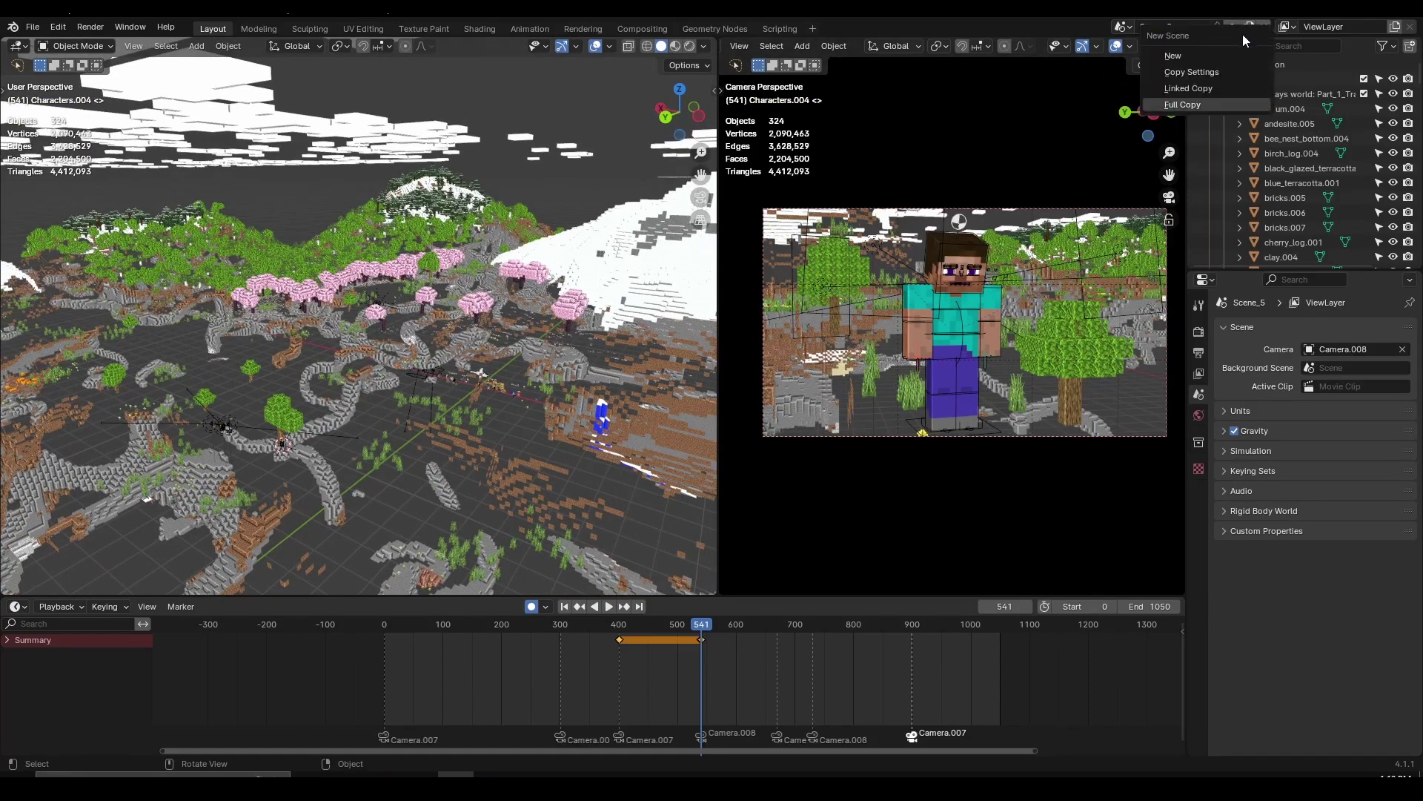
pyautogui.click(1179, 57)
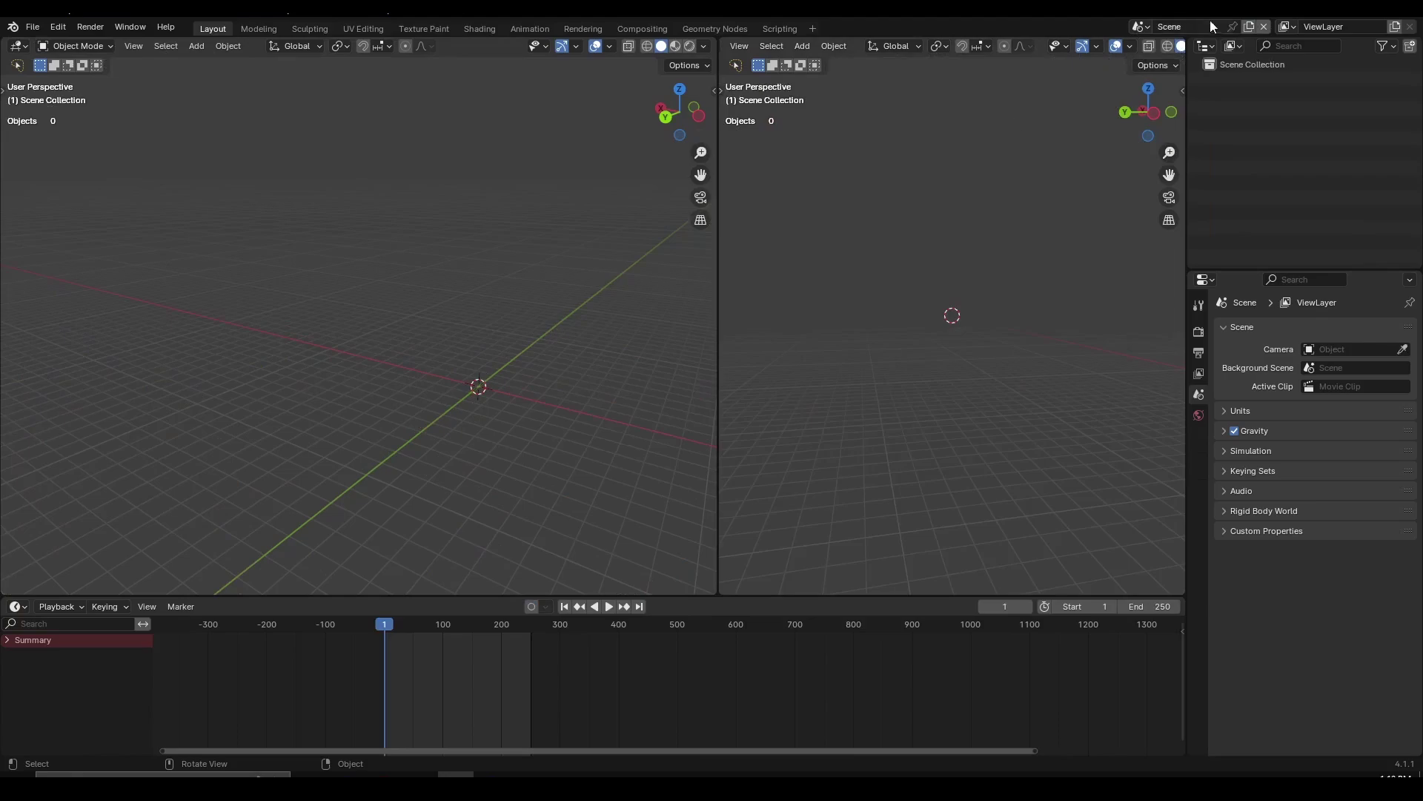
pyautogui.click(1139, 27)
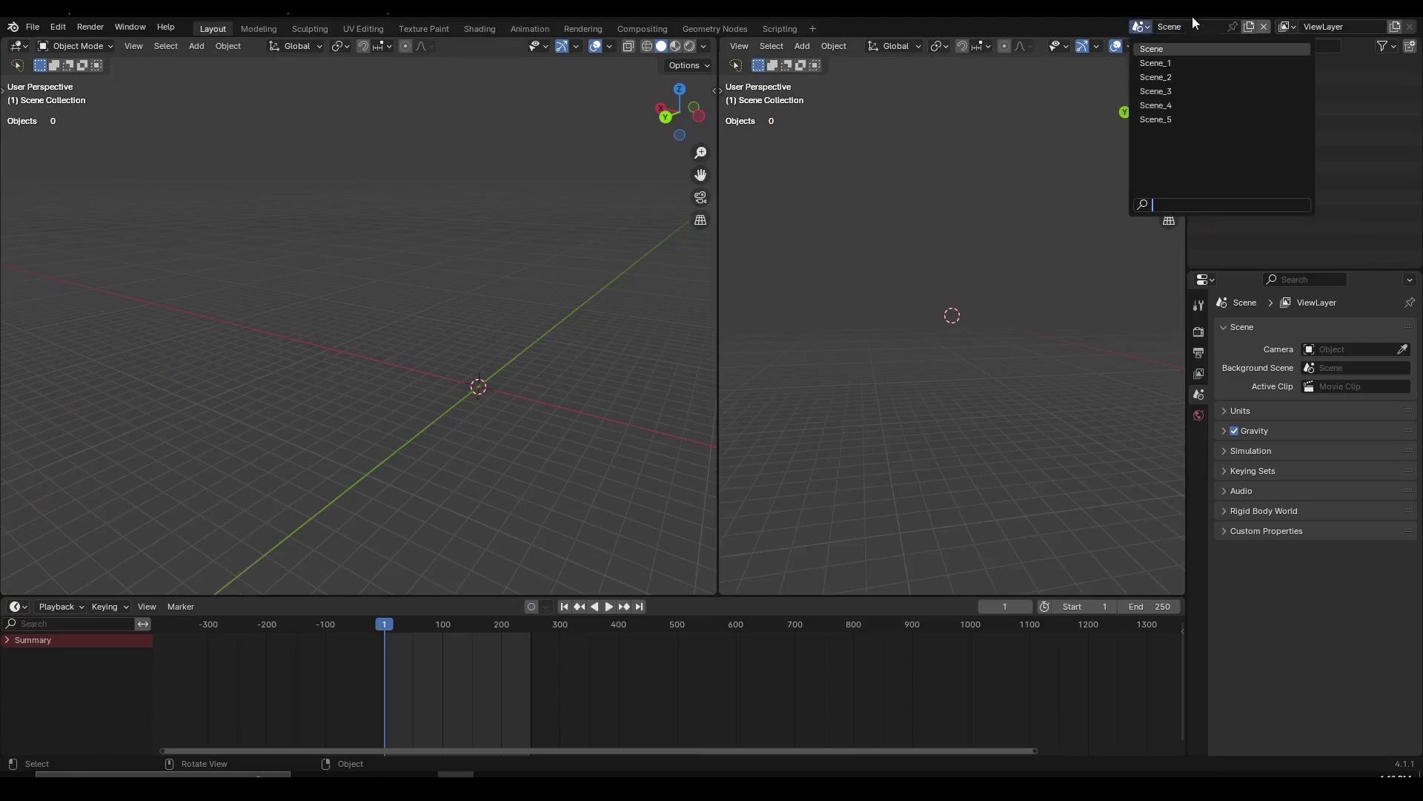
pyautogui.click(1164, 58)
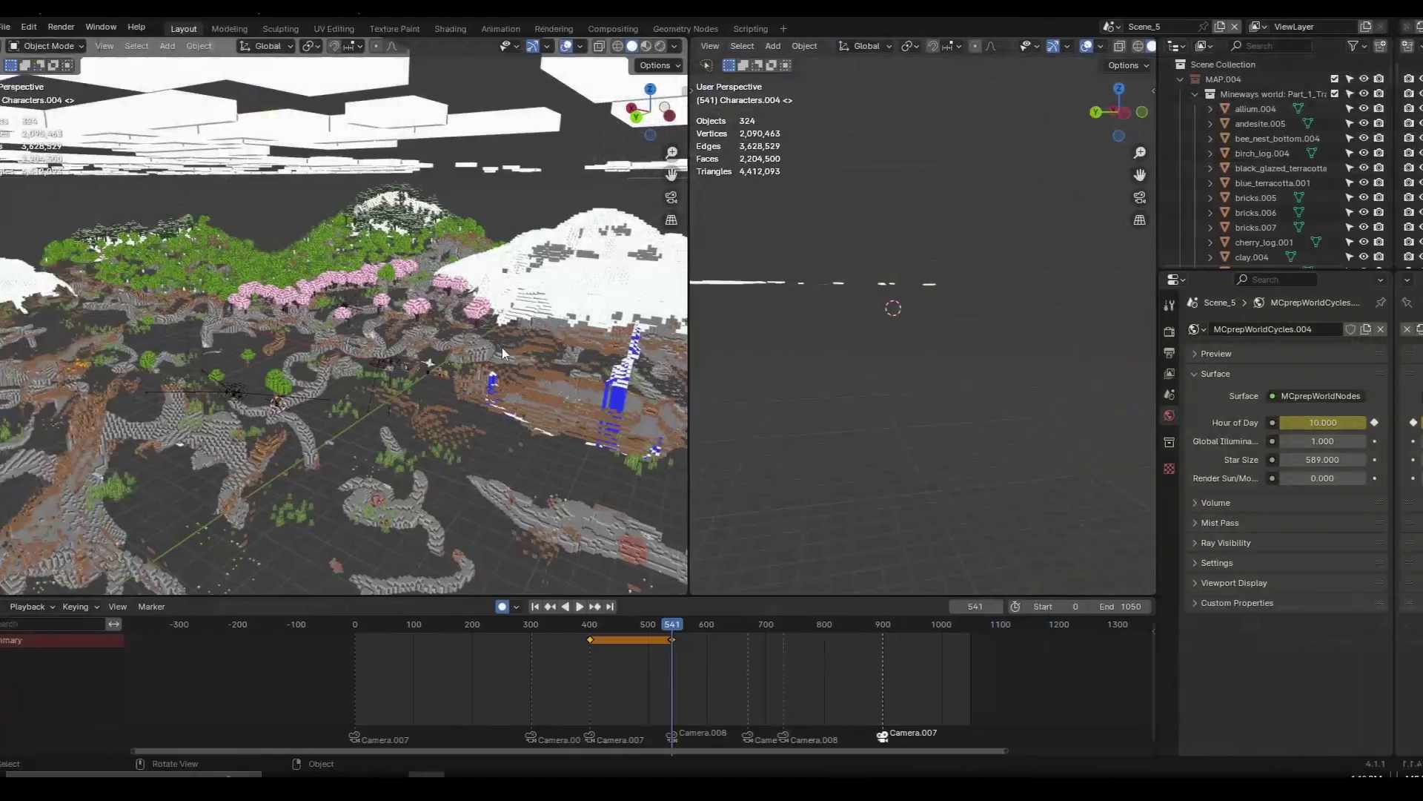
pyautogui.moveTo(501, 347); pyautogui.dragTo(566, 380, button='middle')
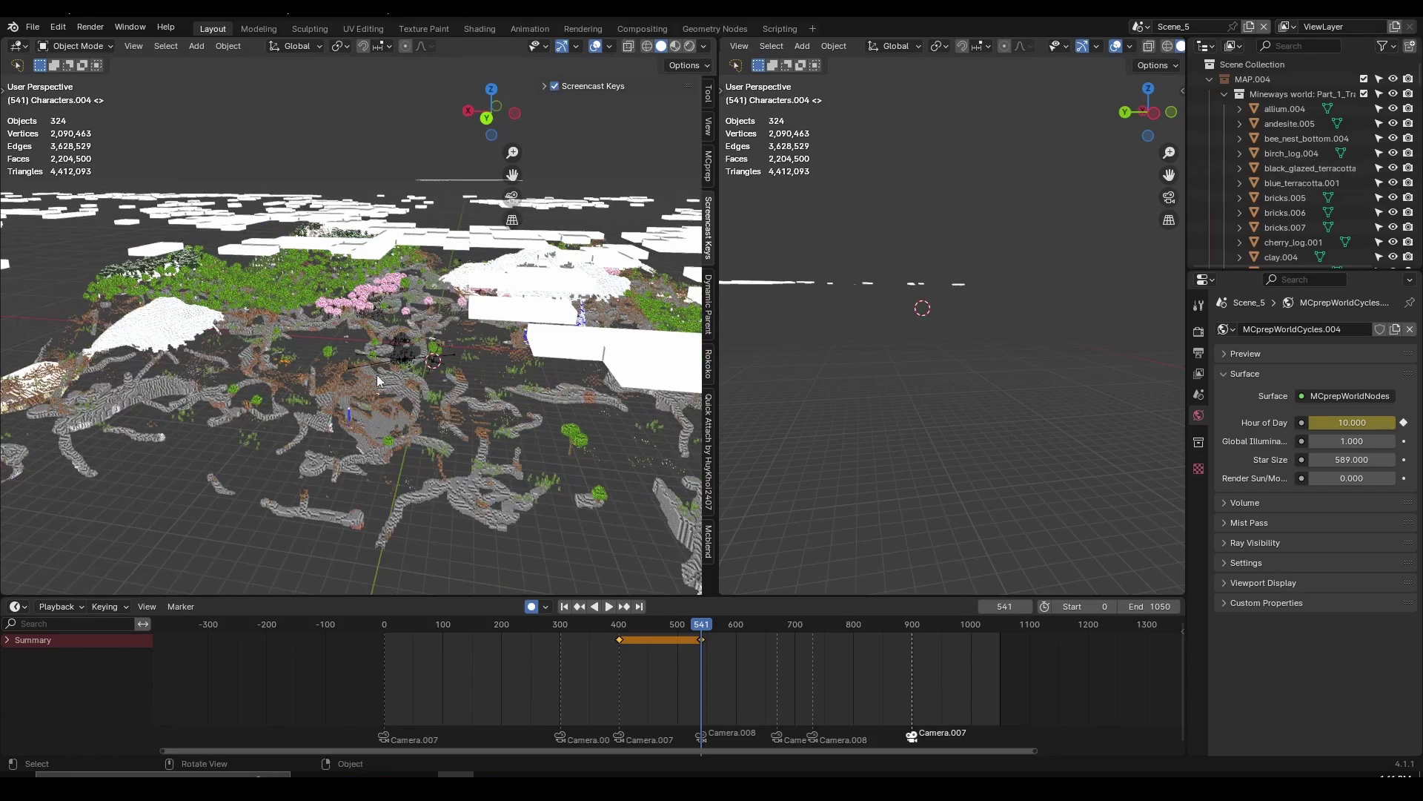
# - Select all visible objects in Scene_5 and delete them
pyautogui.scroll(-3, 457, 350)
pyautogui.press('a')
pyautogui.press('x')
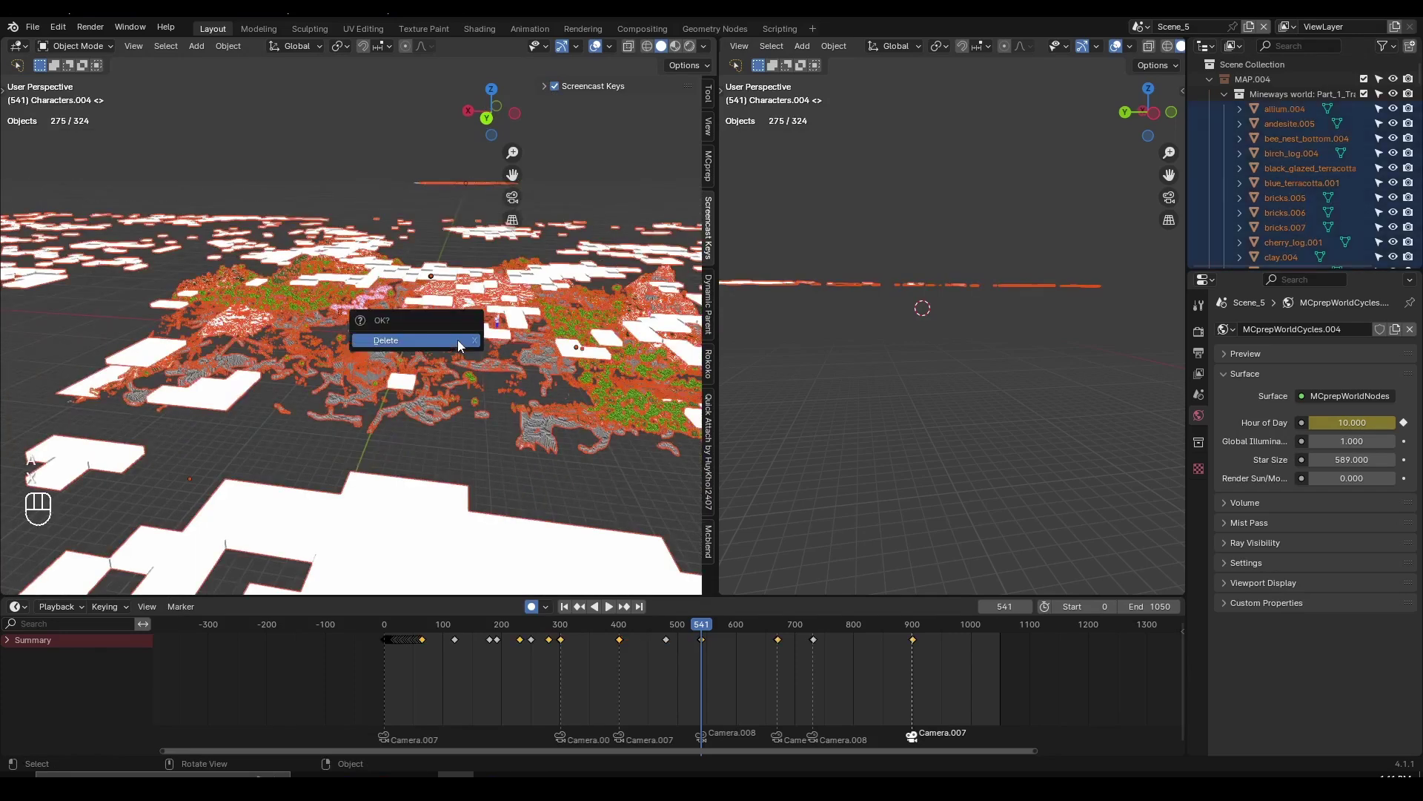
pyautogui.click(458, 341)
# - Delete all remaining collections and objects from the Scene_5 hierarchy, and reset the 3D cursor to the world origin
pyautogui.moveTo(506, 366); pyautogui.dragTo(539, 363, button='middle')
pyautogui.hotkey('shift', 'x')
pyautogui.press('a')
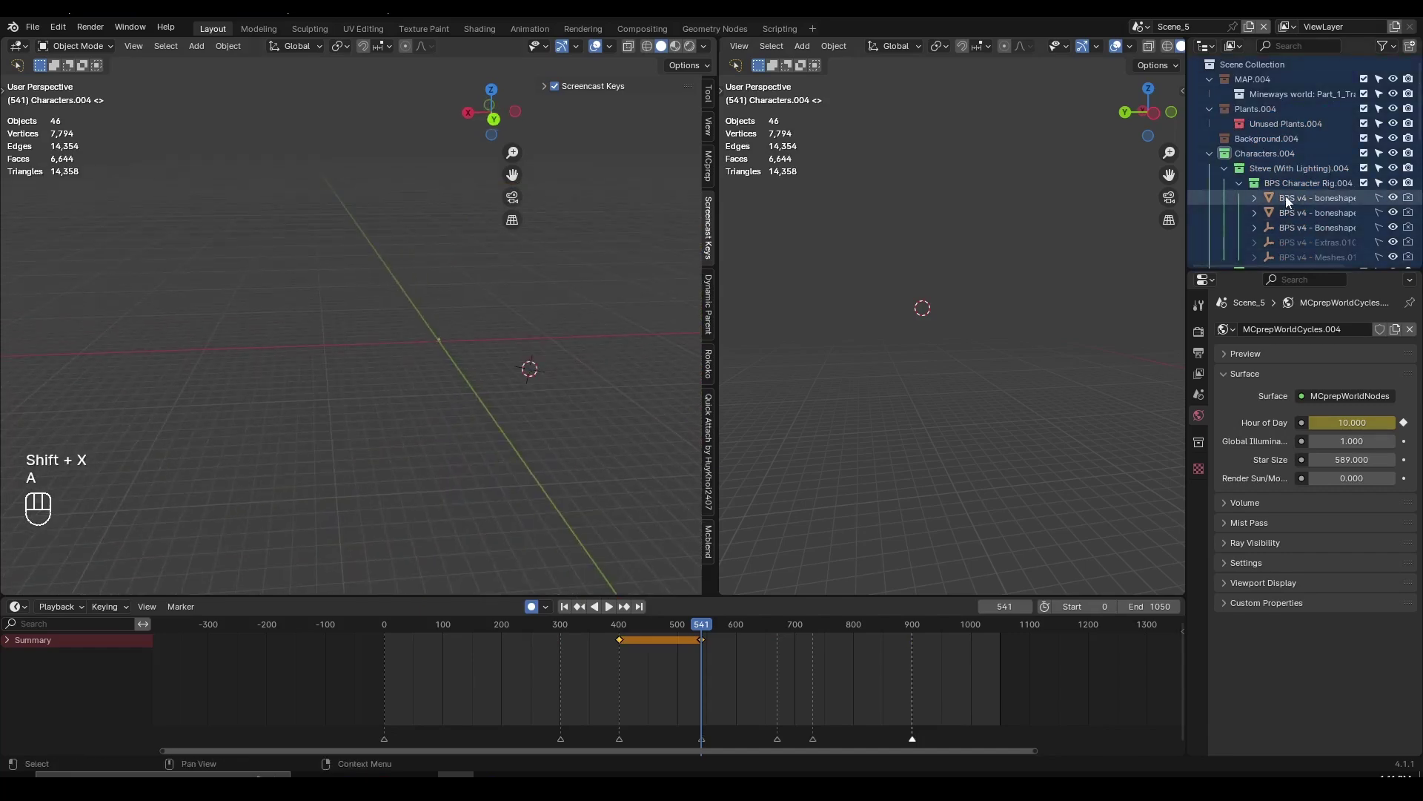
pyautogui.press('x')
pyautogui.press('a')
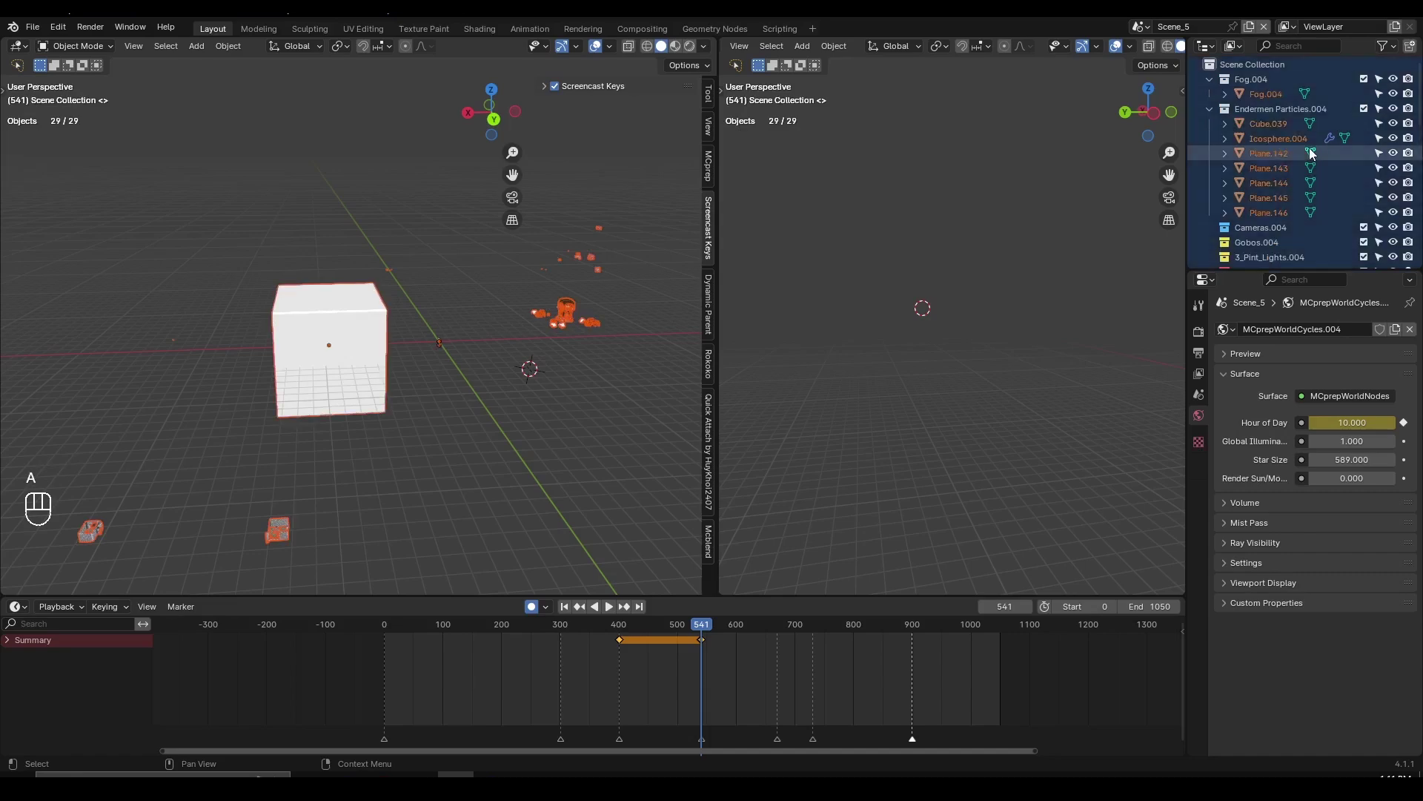
pyautogui.press('Delete')
pyautogui.hotkey('shift', 'c')
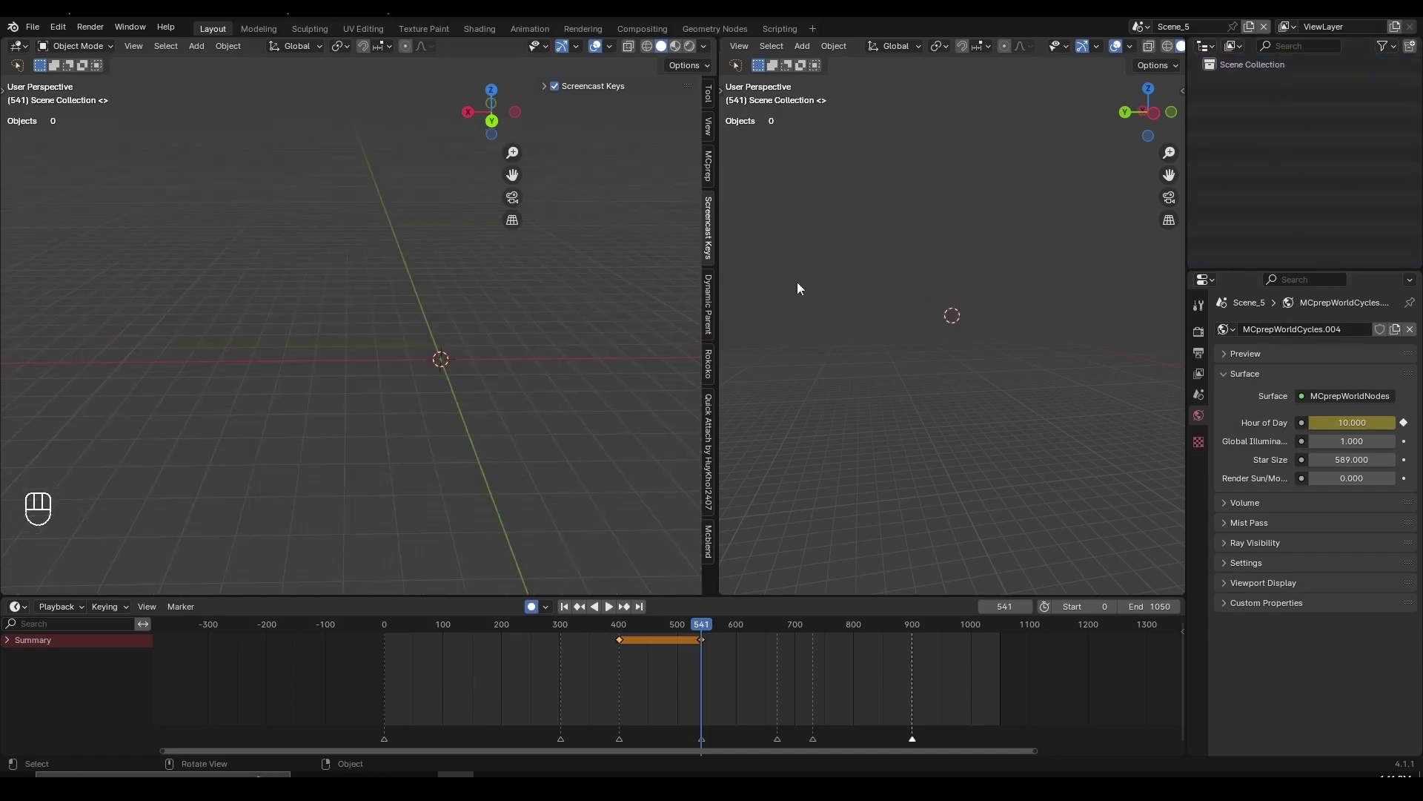
# - Purge the unused data-blocks from the file
pyautogui.moveTo(449, 402); pyautogui.dragTo(523, 394, button='middle')
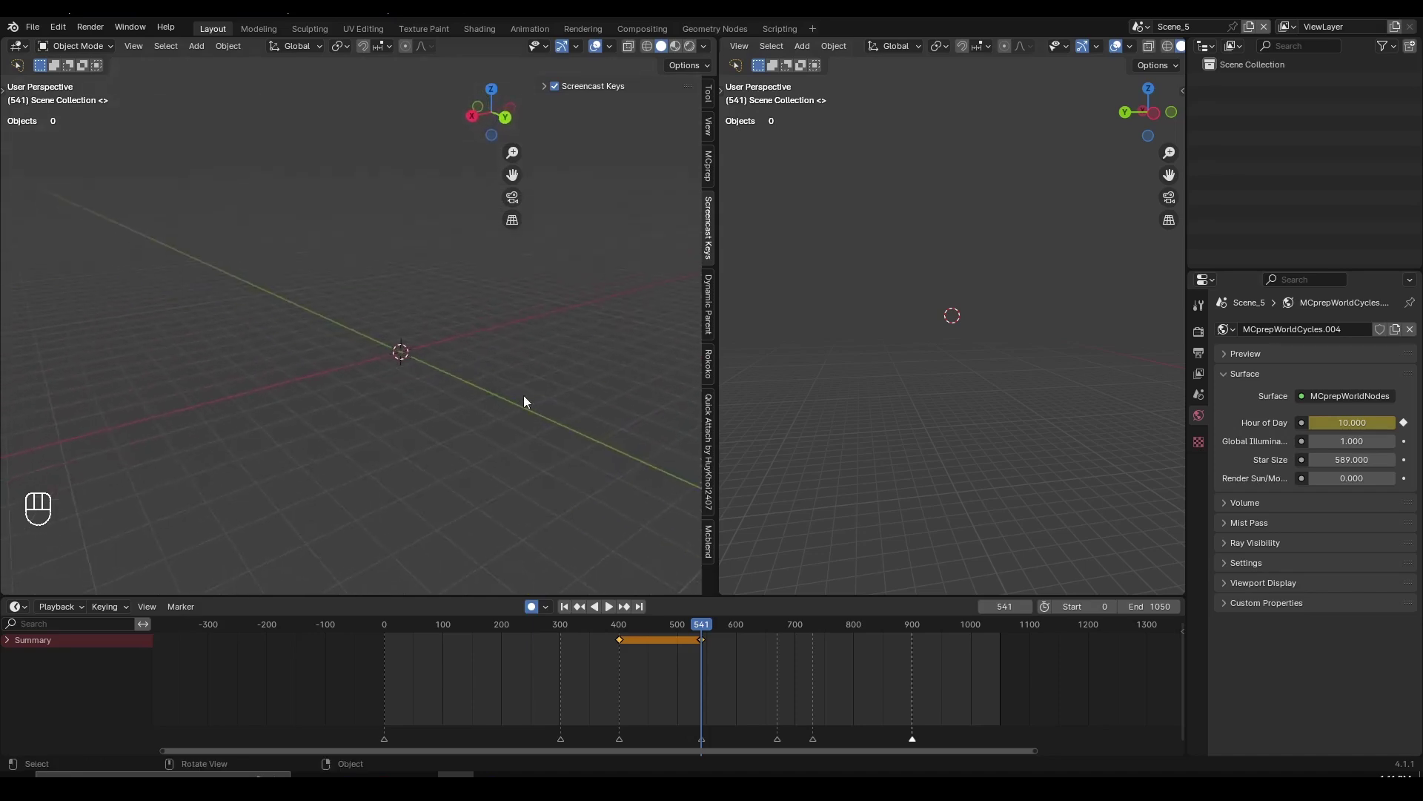
pyautogui.click(37, 33)
pyautogui.moveTo(96, 286)
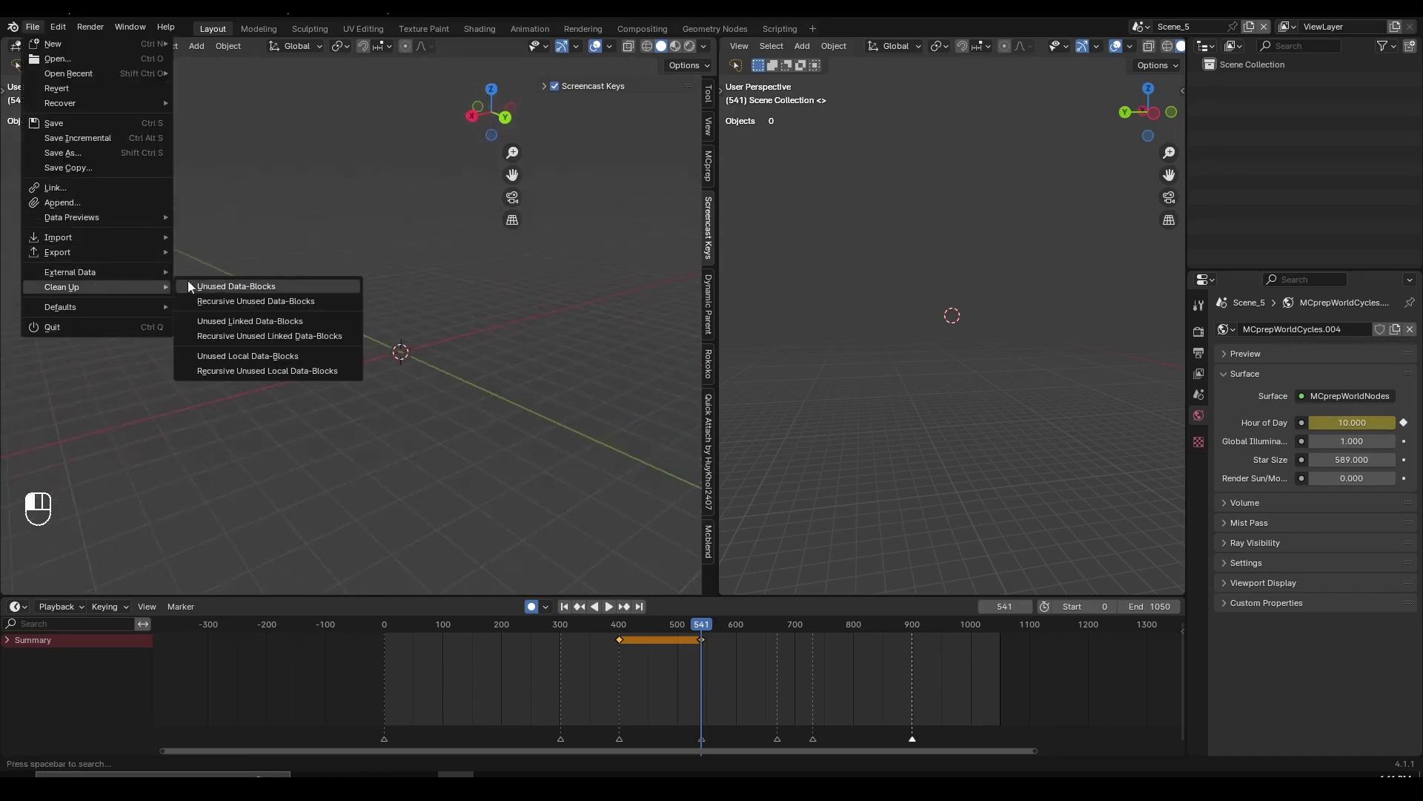
pyautogui.click(226, 283)
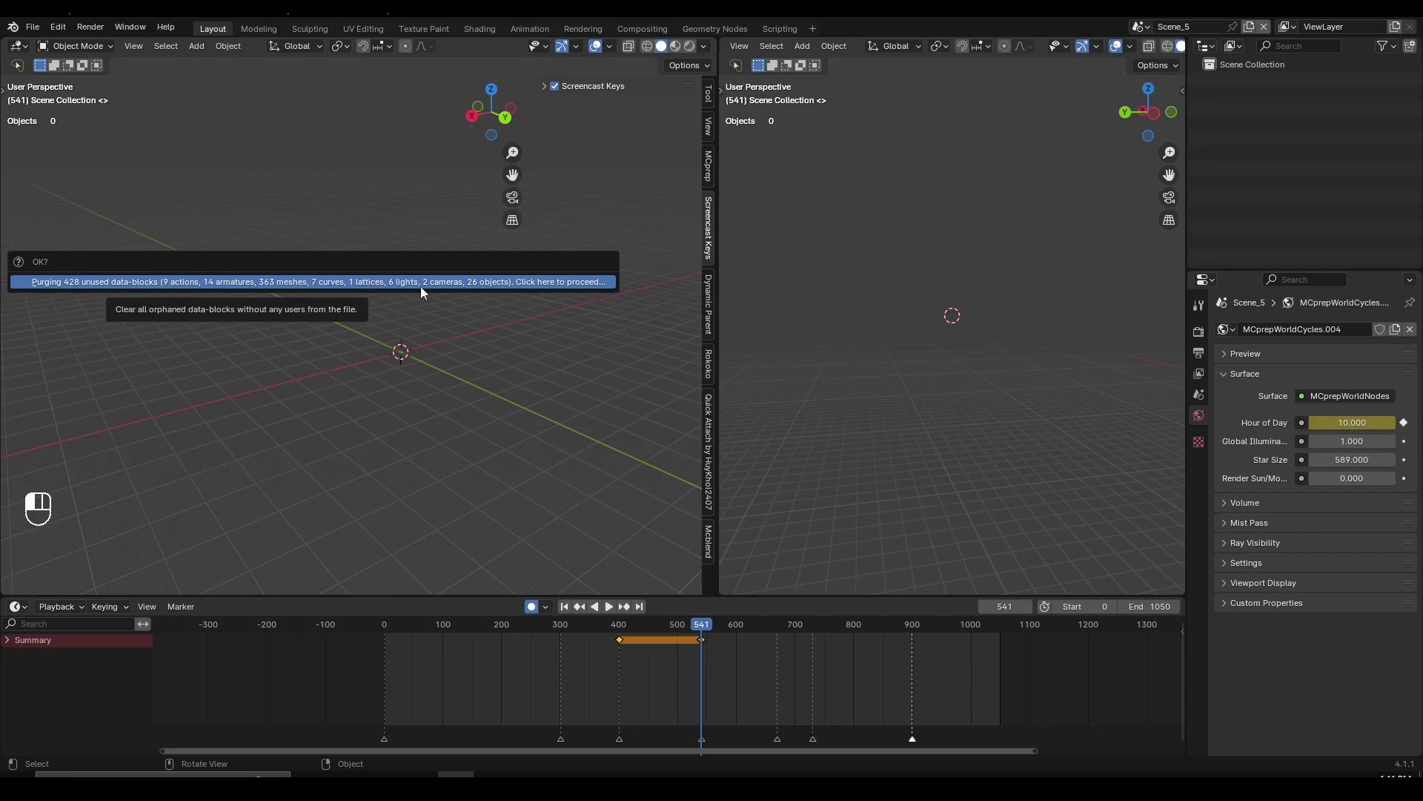
pyautogui.click(250, 285)
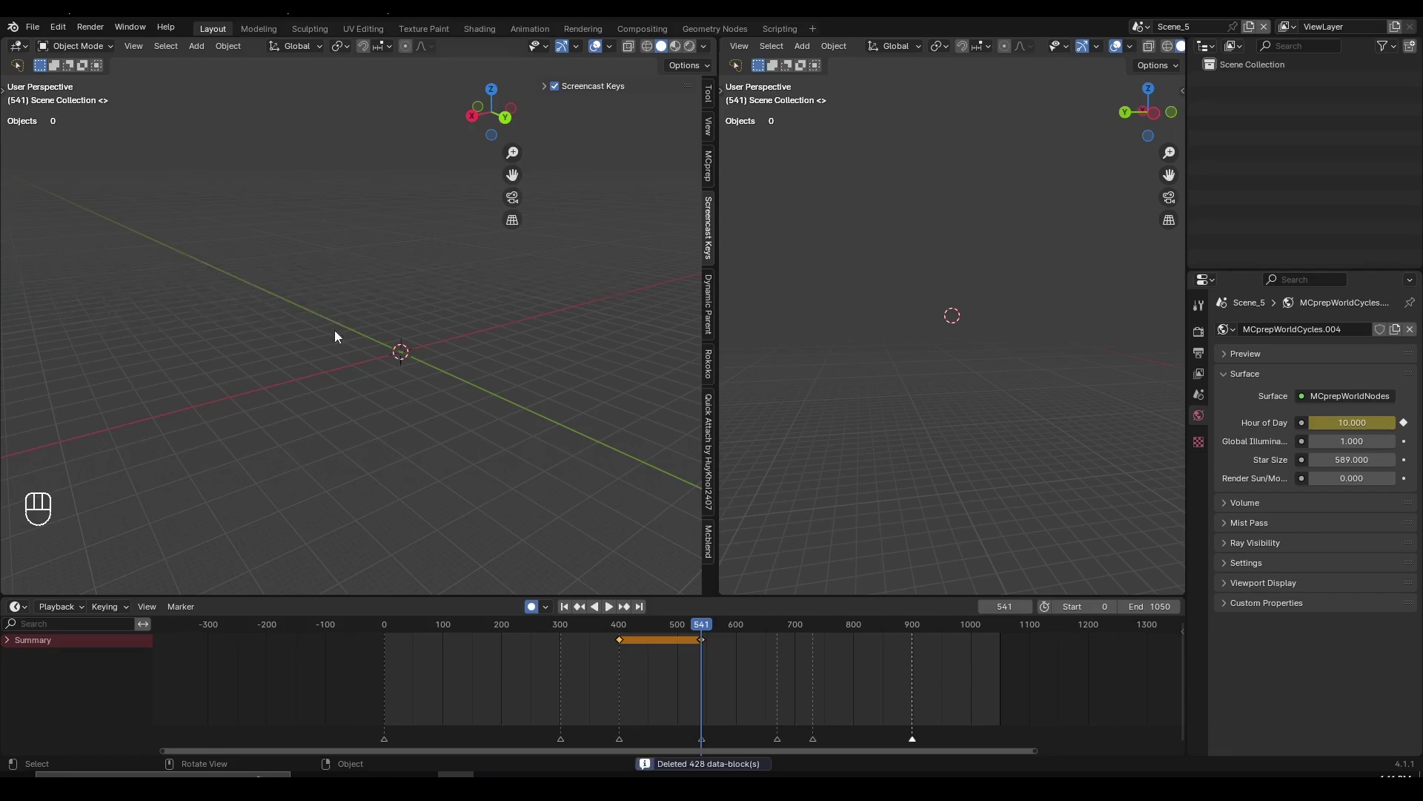
pyautogui.moveTo(335, 330); pyautogui.dragTo(468, 371, button='middle')
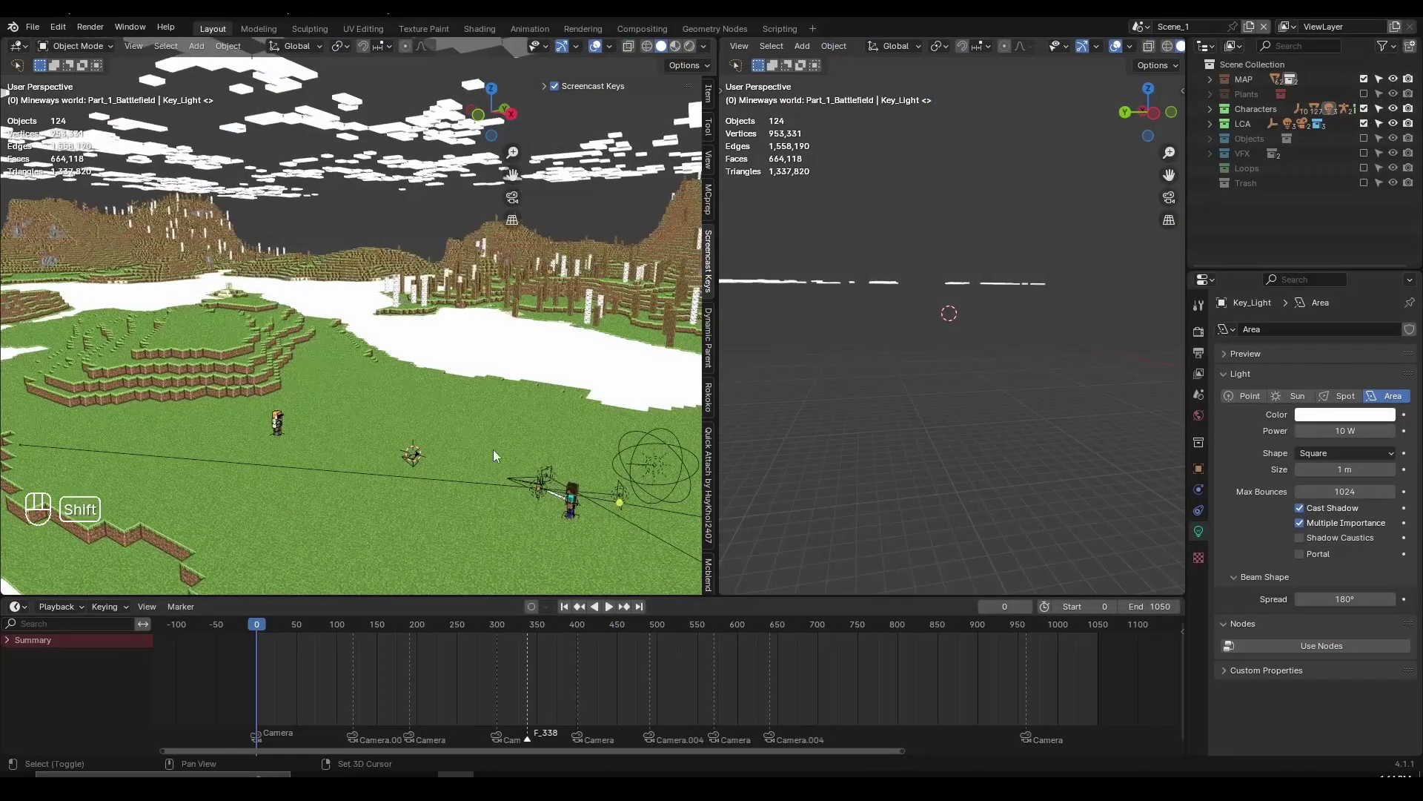
# - Move the Scene_1 timeline to frame 50 with the battlefield characters in view
pyautogui.keyDown('shift'); pyautogui.moveTo(492, 450); pyautogui.dragTo(366, 321, button='middle'); pyautogui.keyUp('shift')
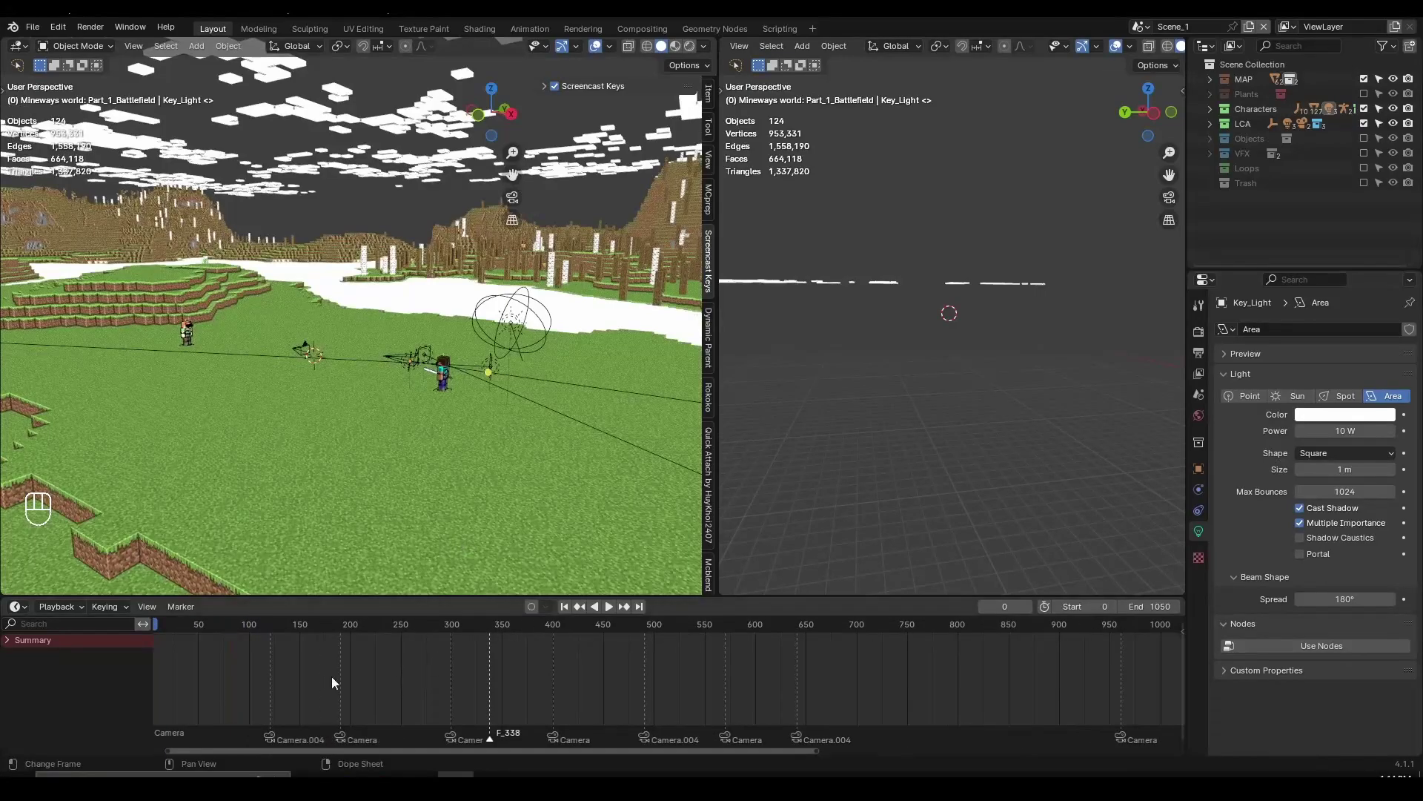
pyautogui.scroll(2, 332, 681)
pyautogui.moveTo(418, 390); pyautogui.dragTo(408, 400, button='middle')
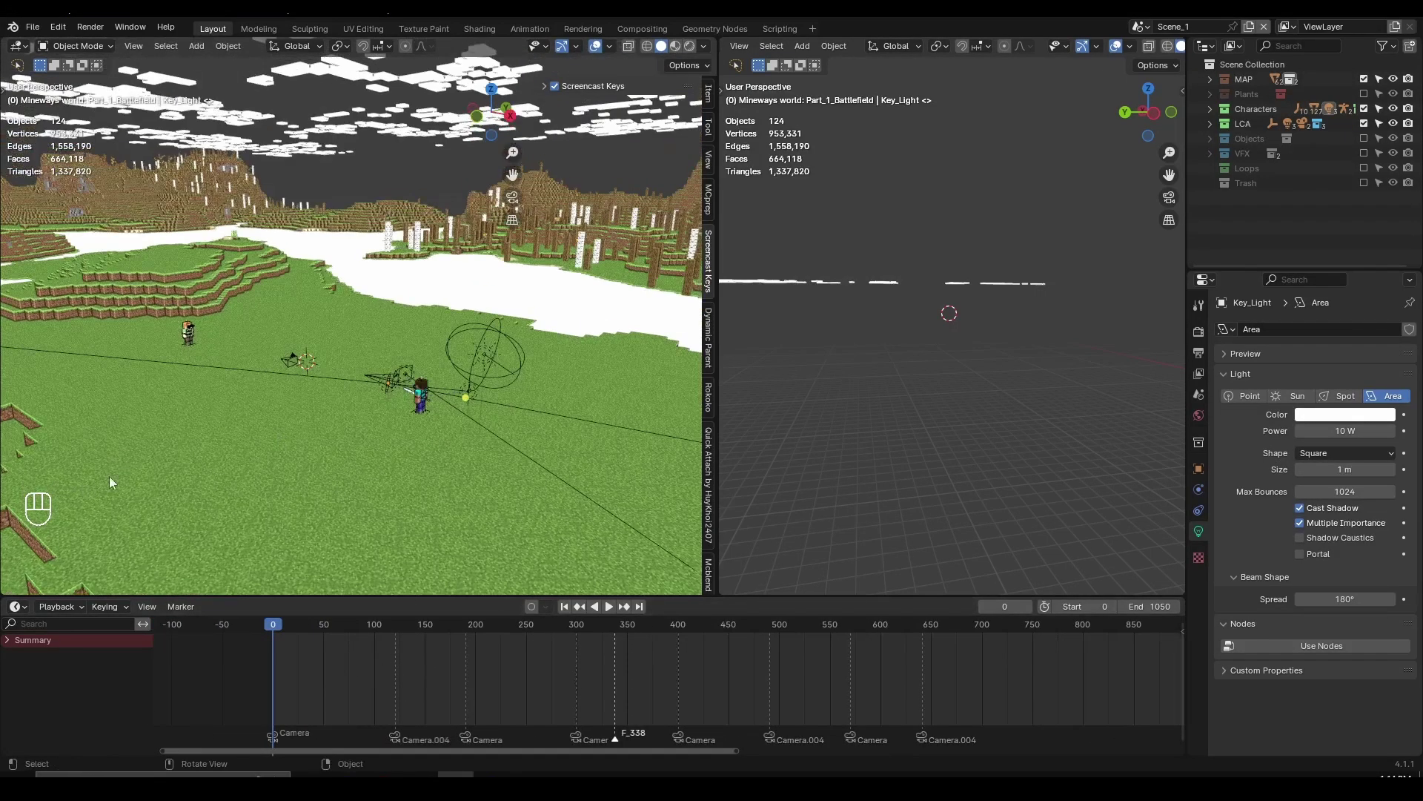
pyautogui.moveTo(316, 622); pyautogui.dragTo(324, 652)
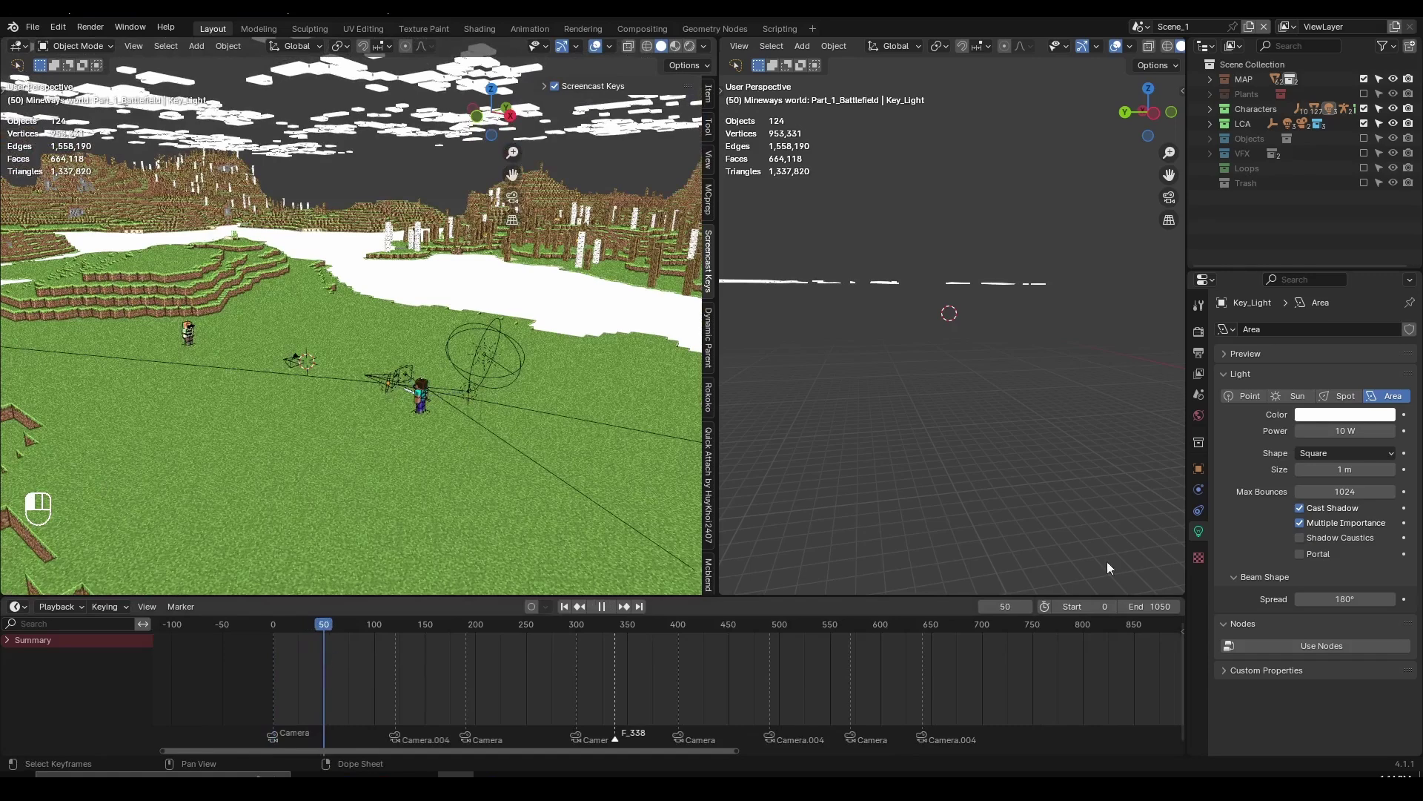
# - Set the start frame of Scene_1's playback range to 50
pyautogui.click(1062, 608)
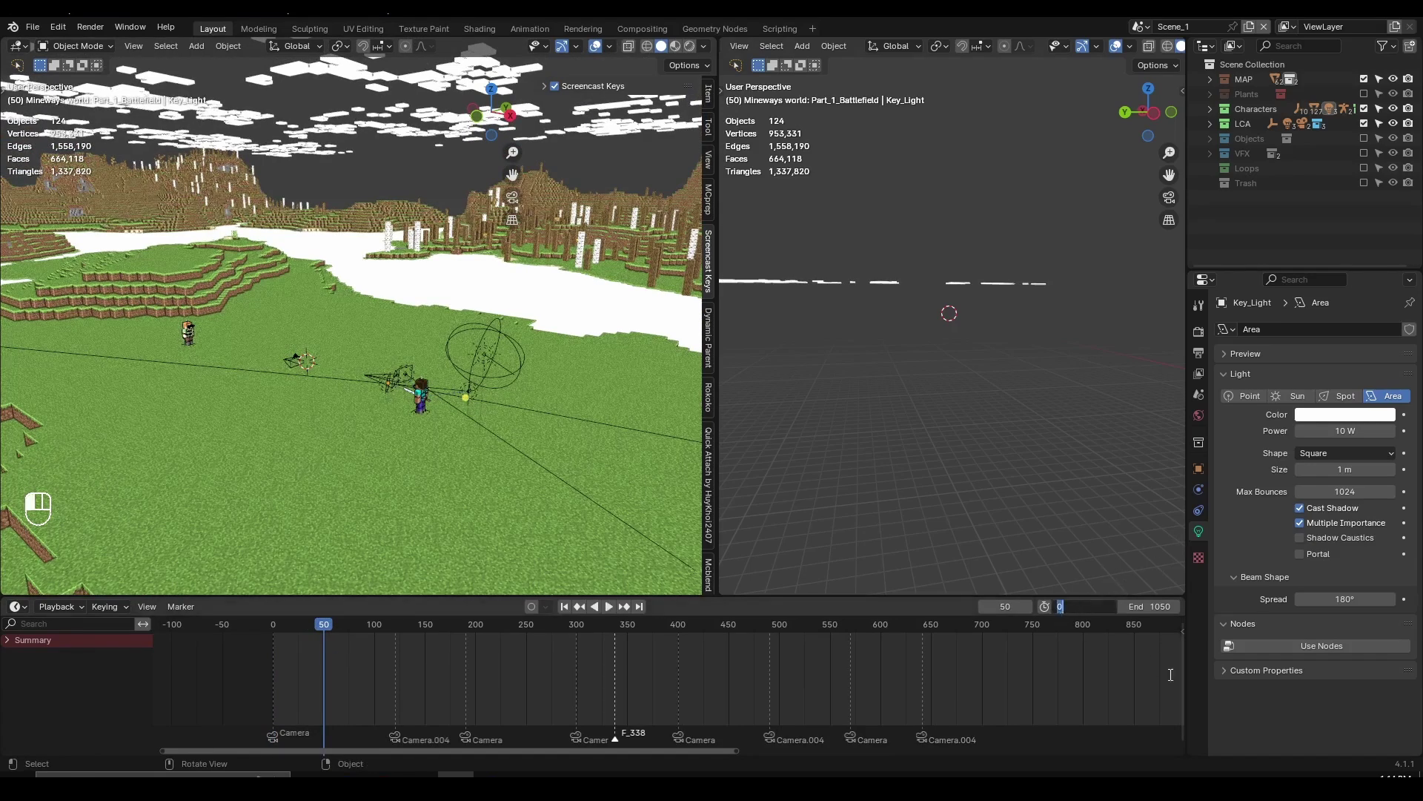
pyautogui.write('50')
pyautogui.press('Return')
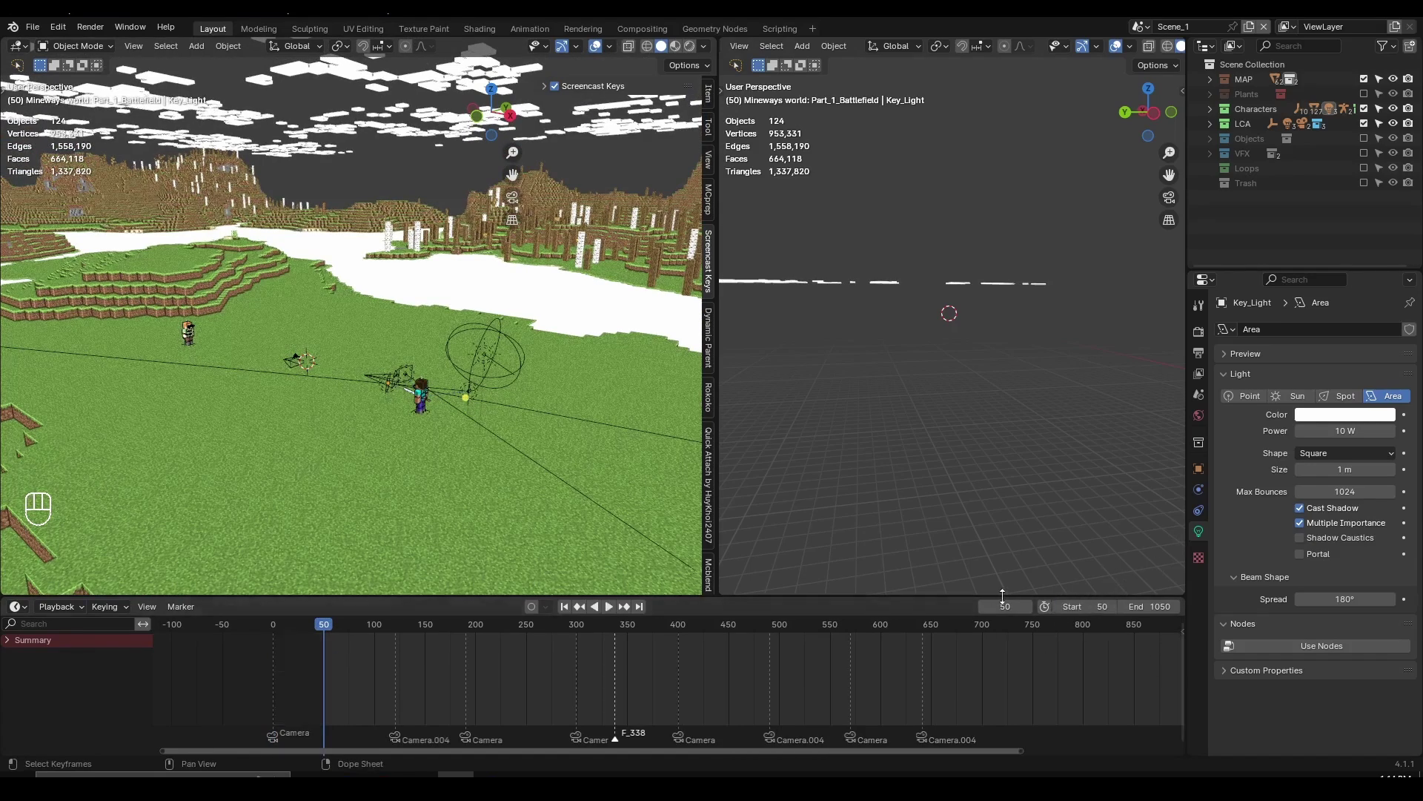
# - Move the timeline to frame 100 and copy that current-frame value into the playback range's start frame
pyautogui.hotkey('ctrl', 'c')
pyautogui.click(375, 622)
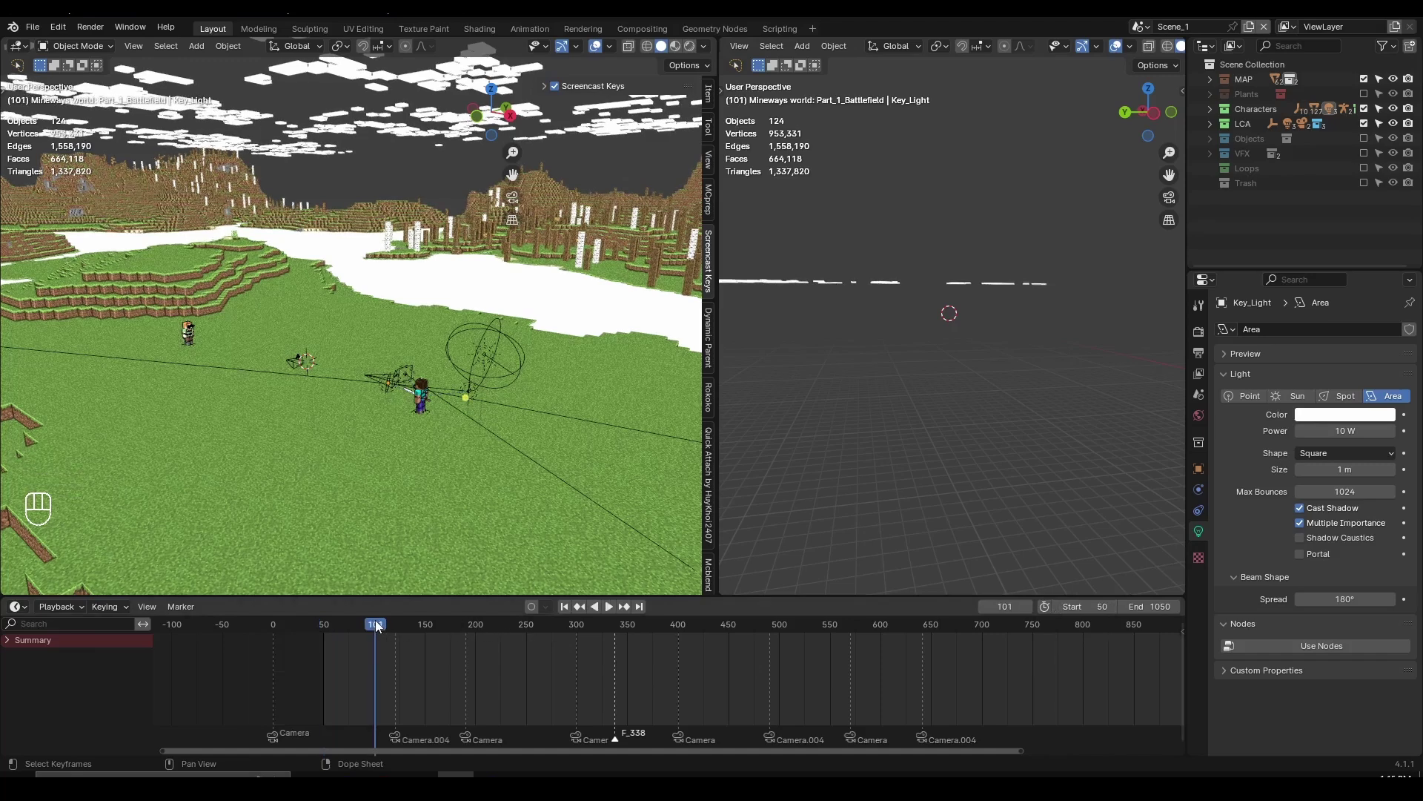
pyautogui.press('Left')
pyautogui.hotkey('ctrl', 'c')
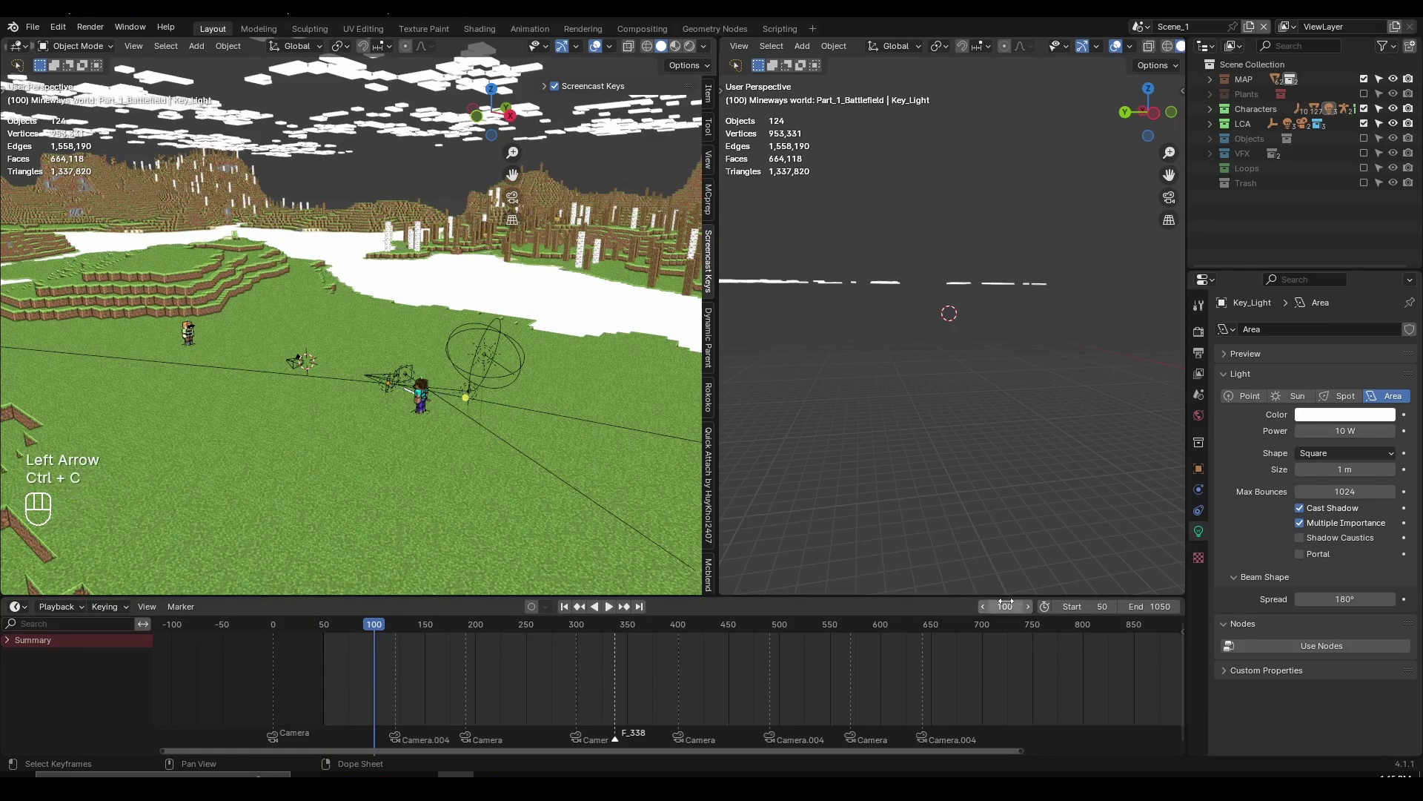
pyautogui.hotkey('ctrl', 'v')
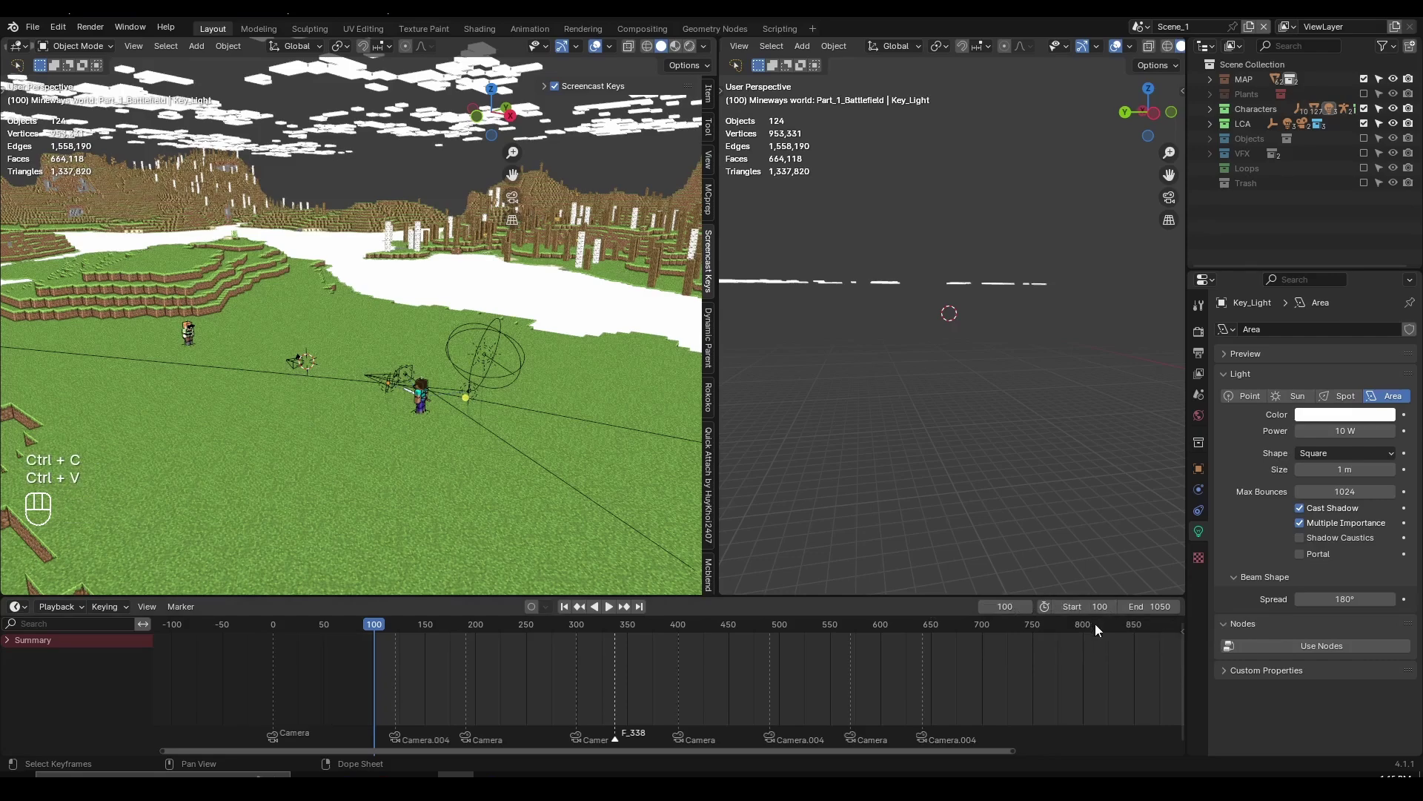
# - Set the playback range to start at frame 150 and end at frame 500, using the playhead position for each limit
pyautogui.moveTo(391, 623); pyautogui.dragTo(424, 636)
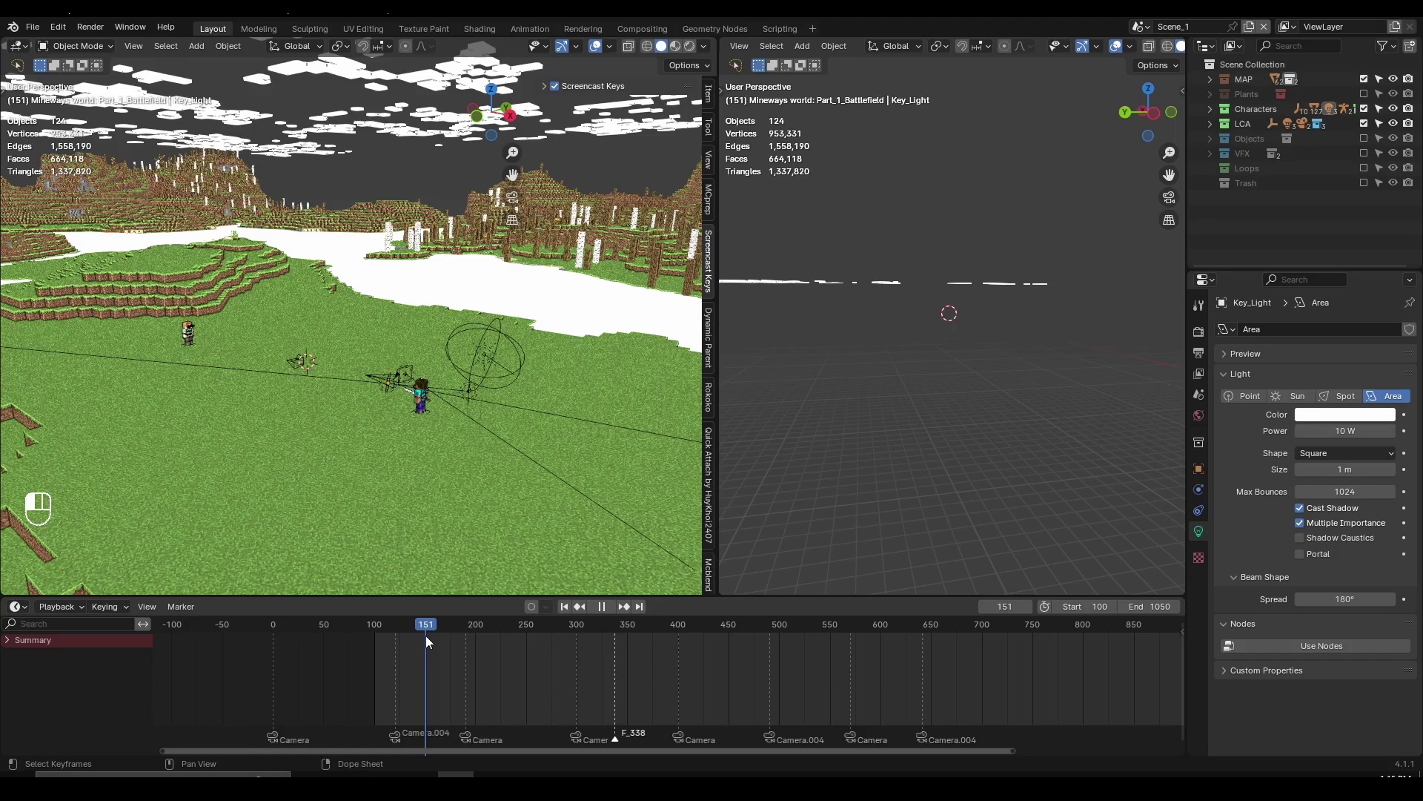
pyautogui.press('space')
pyautogui.press('Left')
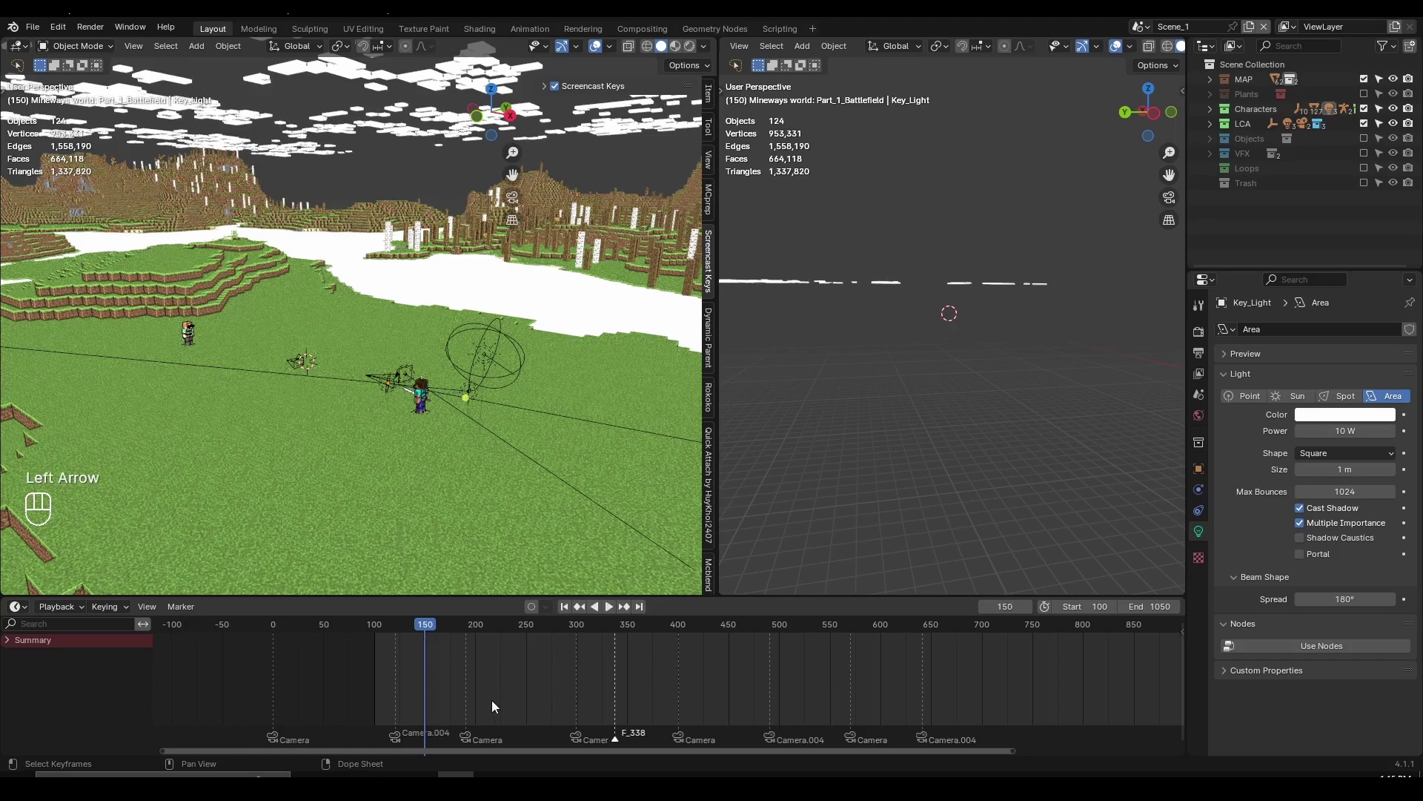
pyautogui.hotkey('ctrl', 'Home')
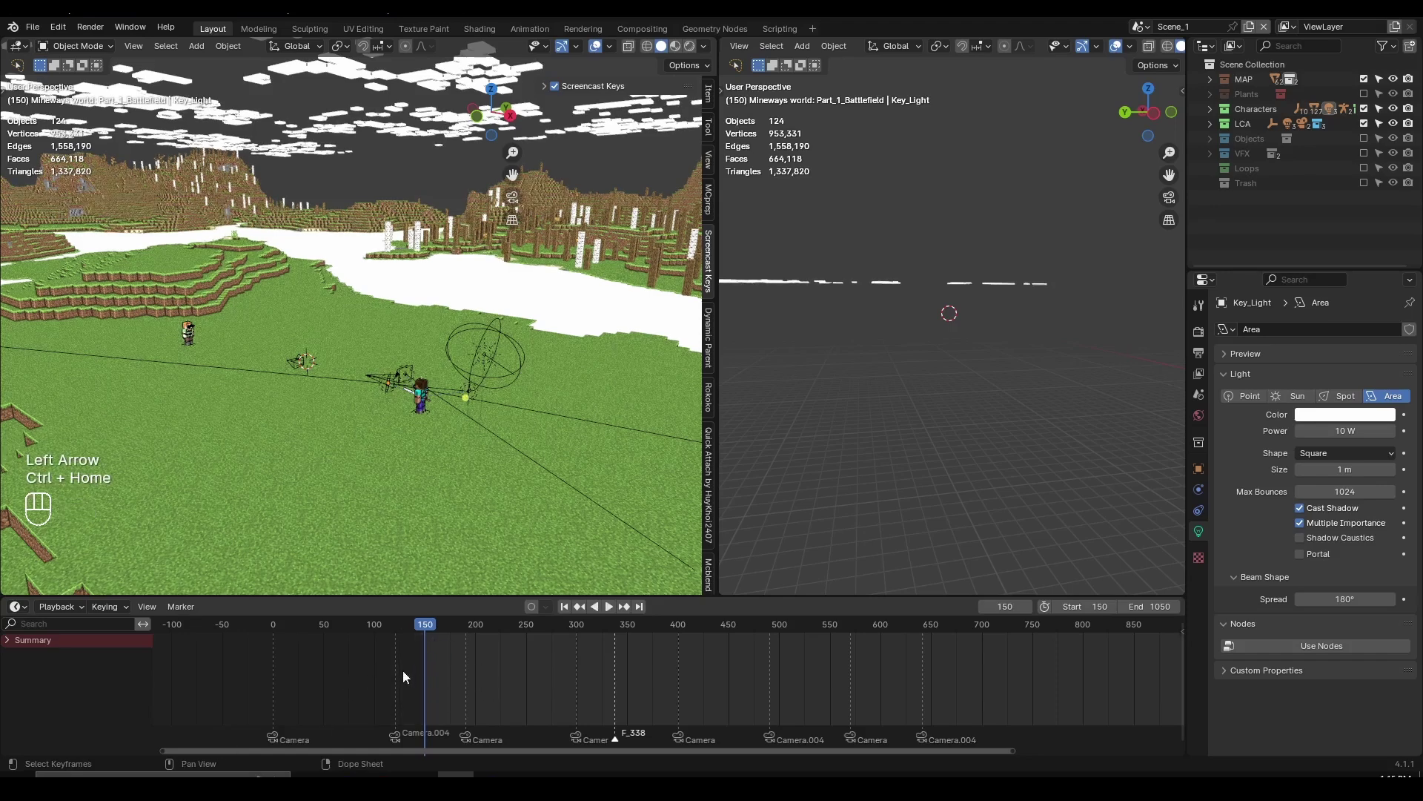
pyautogui.moveTo(432, 629); pyautogui.dragTo(780, 645)
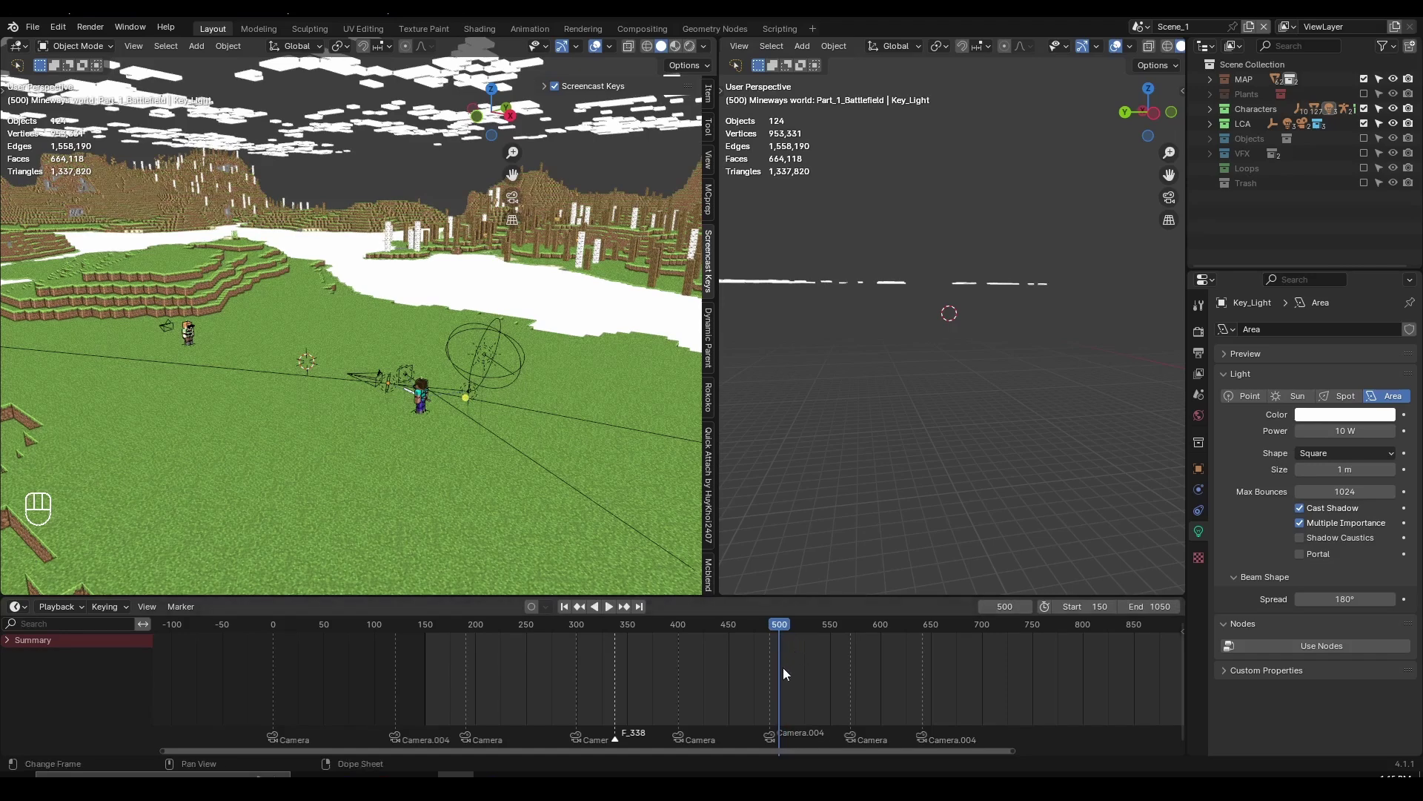
pyautogui.hotkey('ctrl', 'End')
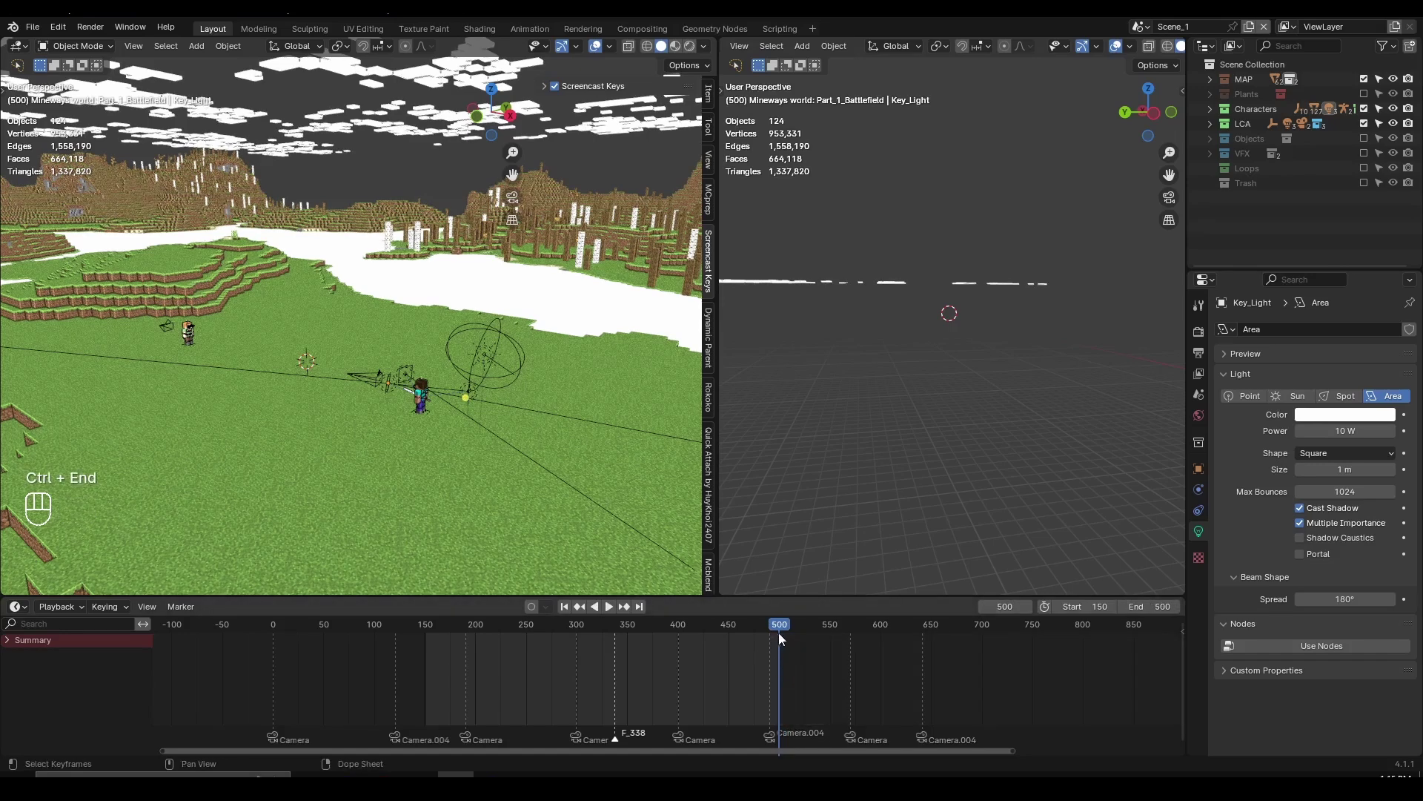
# - Set the playback range to start at frame 182 and end at frame 257 from the playhead position
pyautogui.moveTo(779, 633); pyautogui.dragTo(457, 637)
pyautogui.hotkey('ctrl', 'Home')
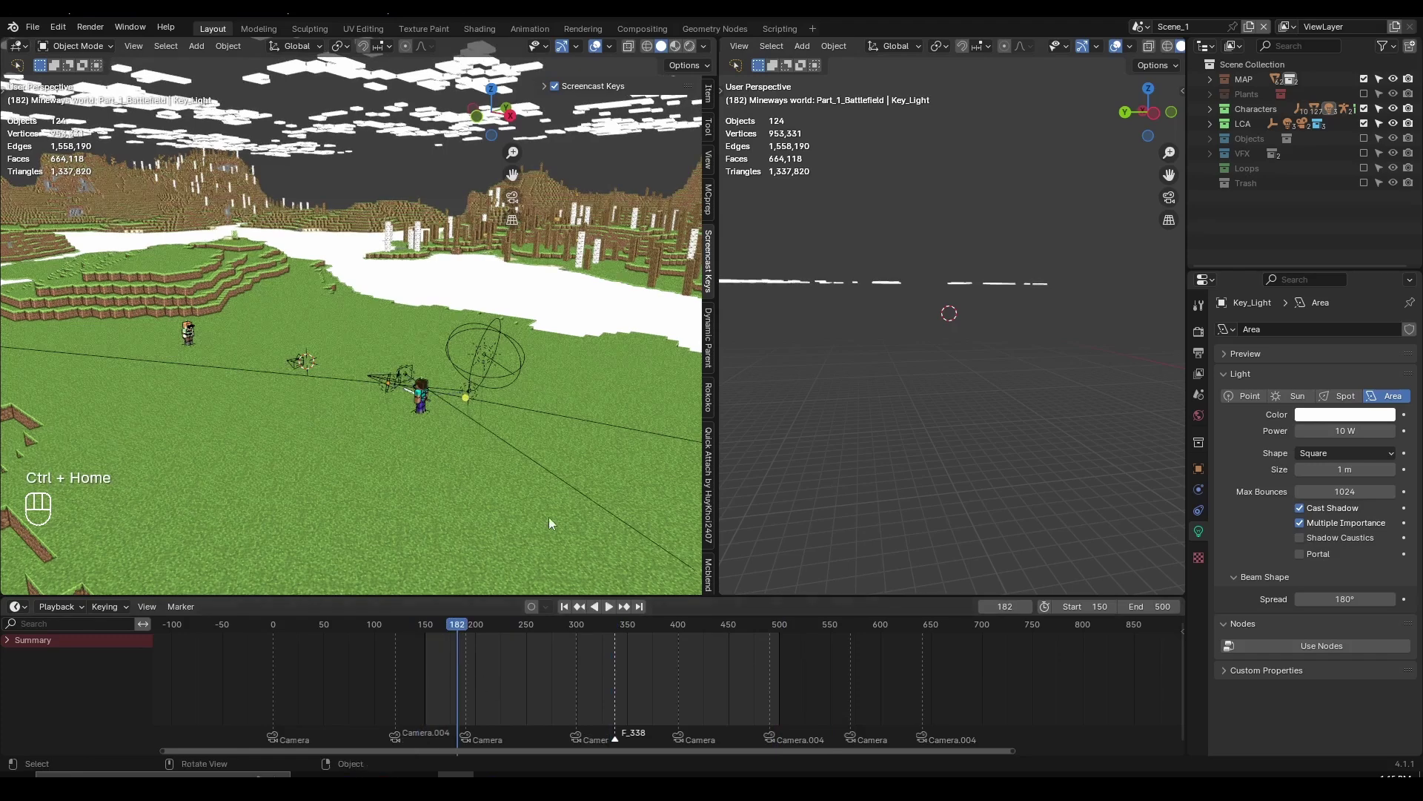
pyautogui.hotkey('ctrl', 'Home')
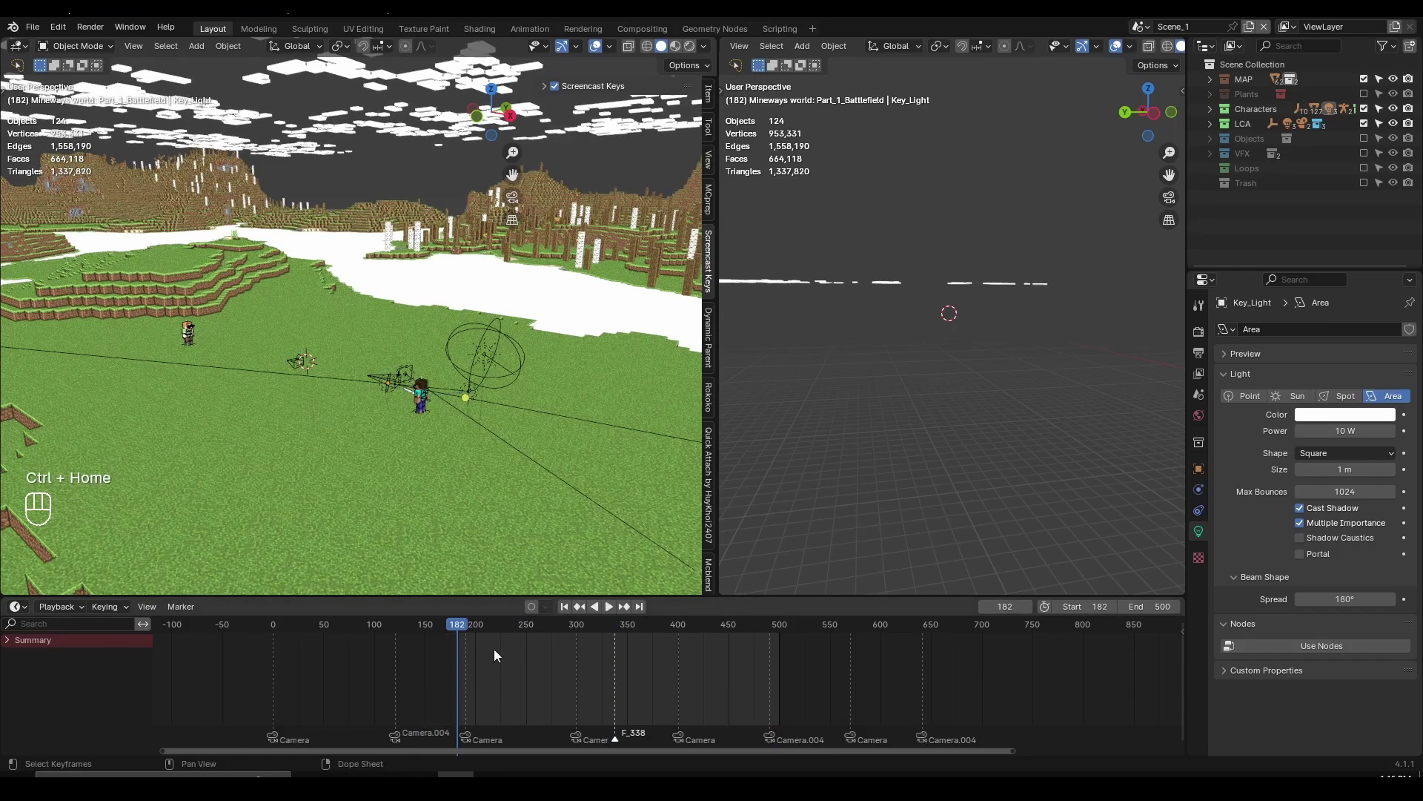
pyautogui.click(534, 625)
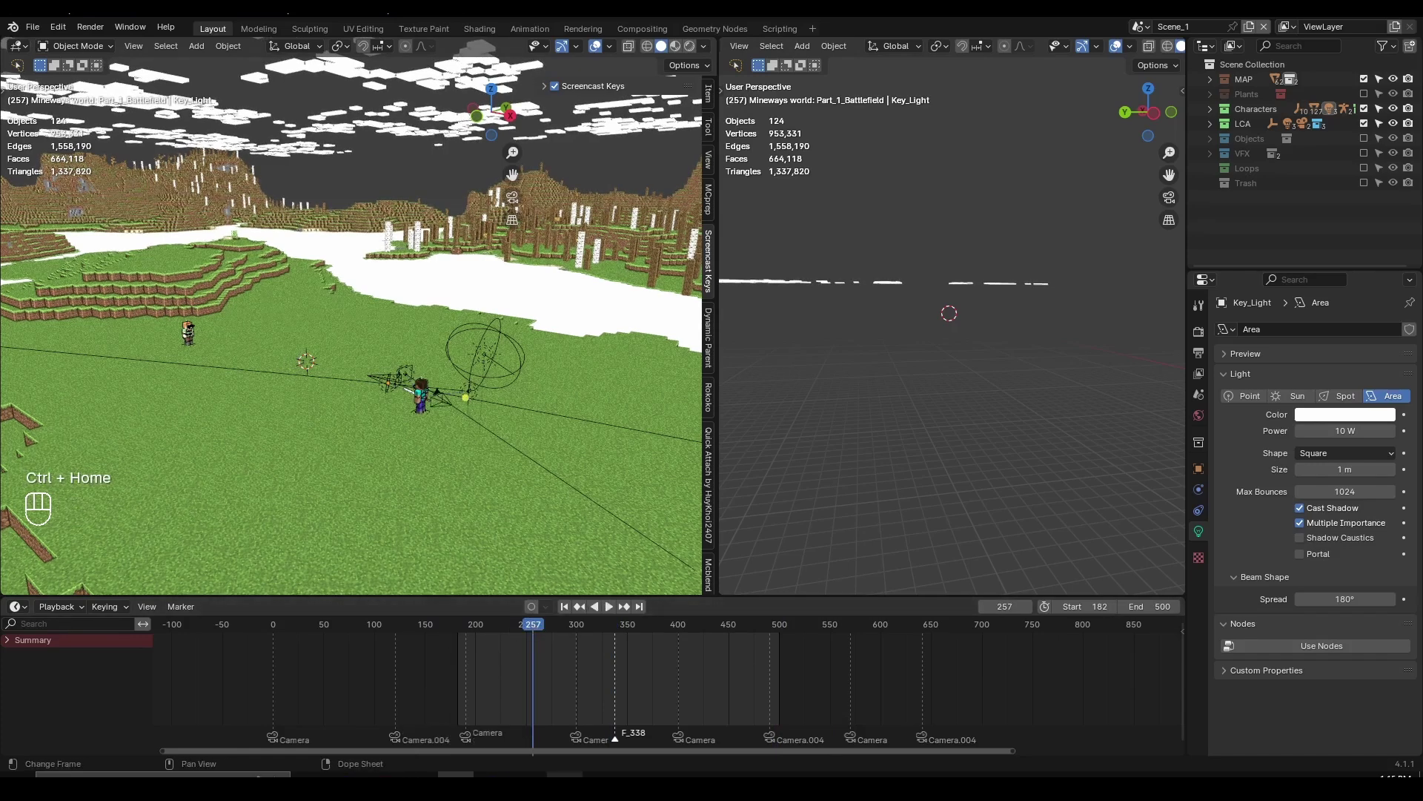
pyautogui.hotkey('ctrl', 'End')
pyautogui.hotkey('ctrl', 'End')
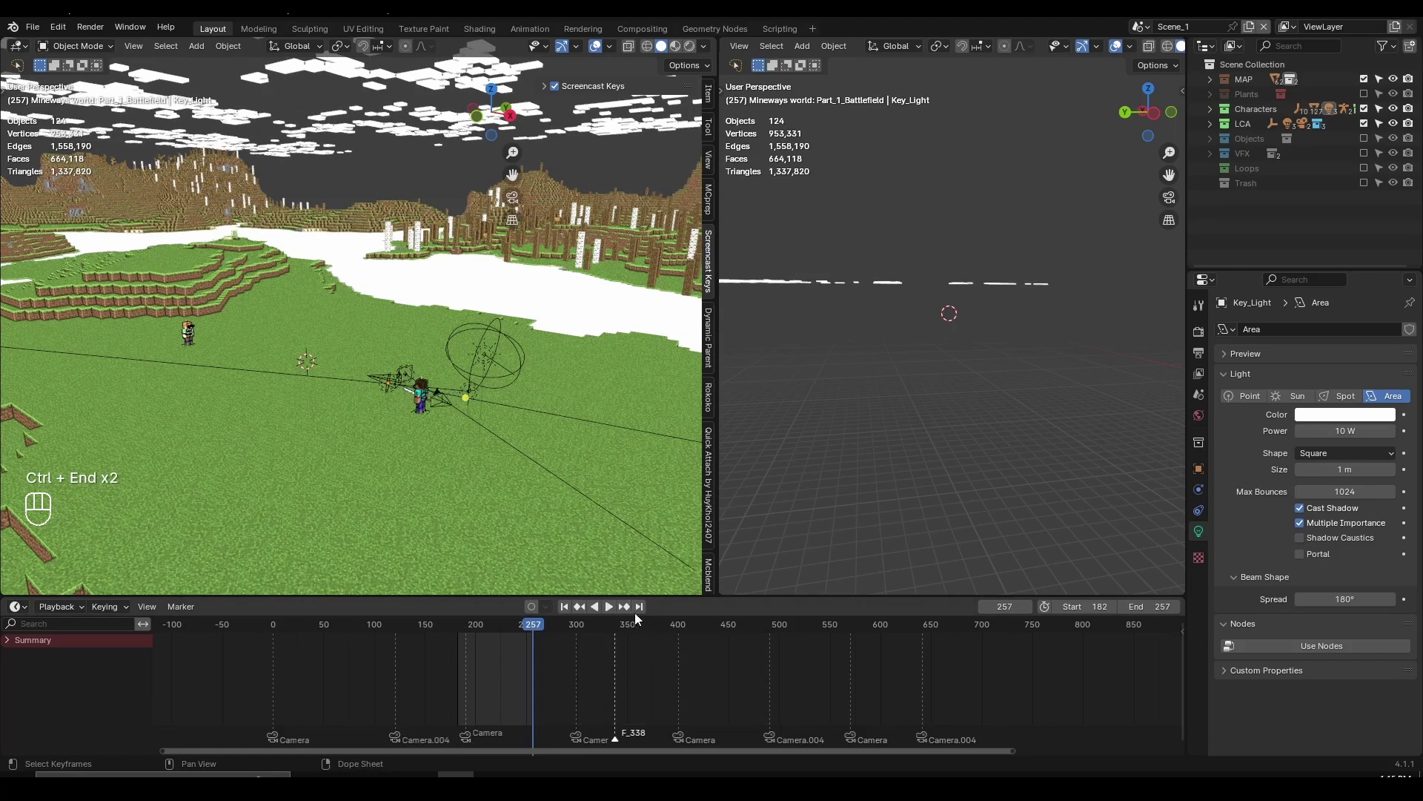
# - Set the playback range to start at frame 395 and end at frame 473 from the playhead position
pyautogui.click(672, 625)
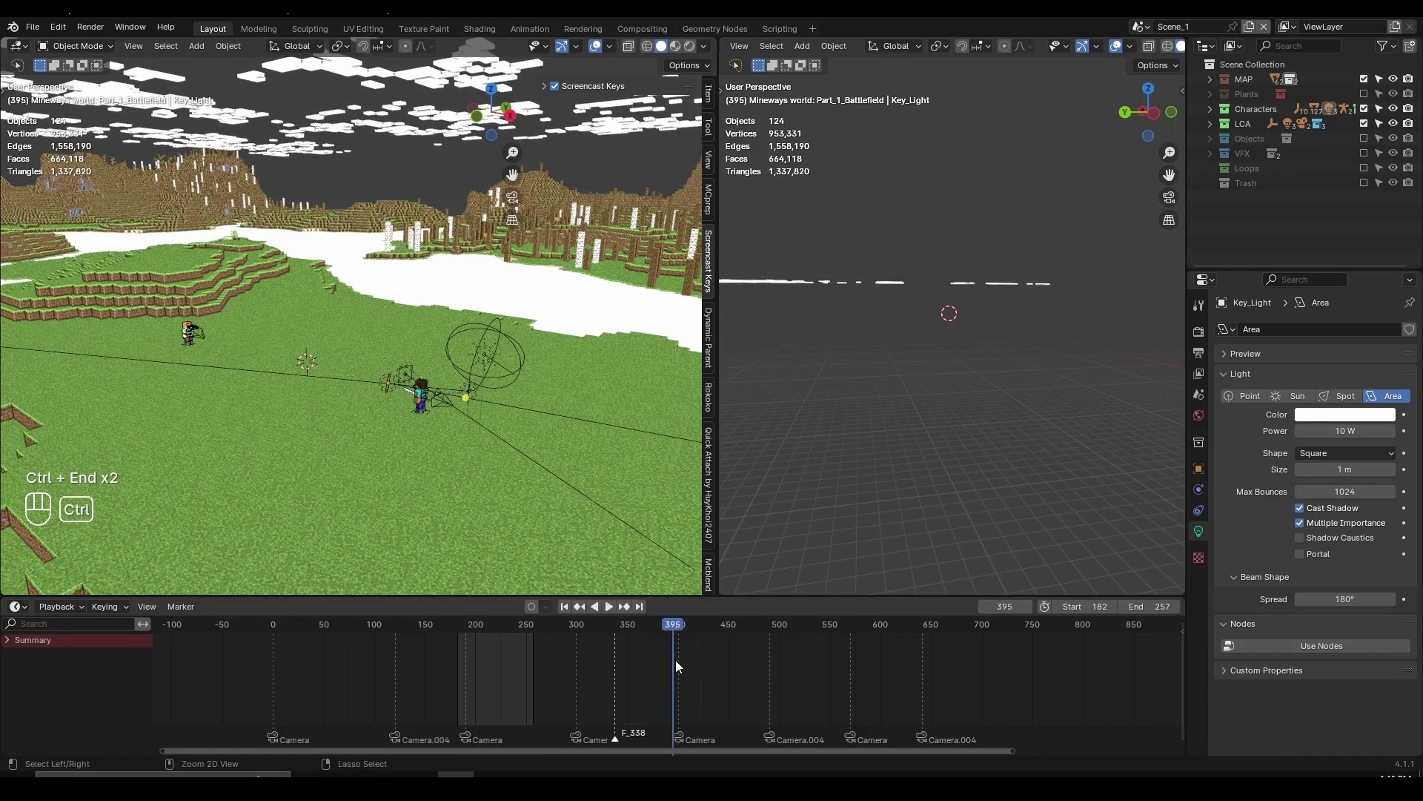
pyautogui.hotkey('ctrl', 'Home')
pyautogui.moveTo(701, 631); pyautogui.dragTo(753, 624)
pyautogui.hotkey('ctrl', 'End')
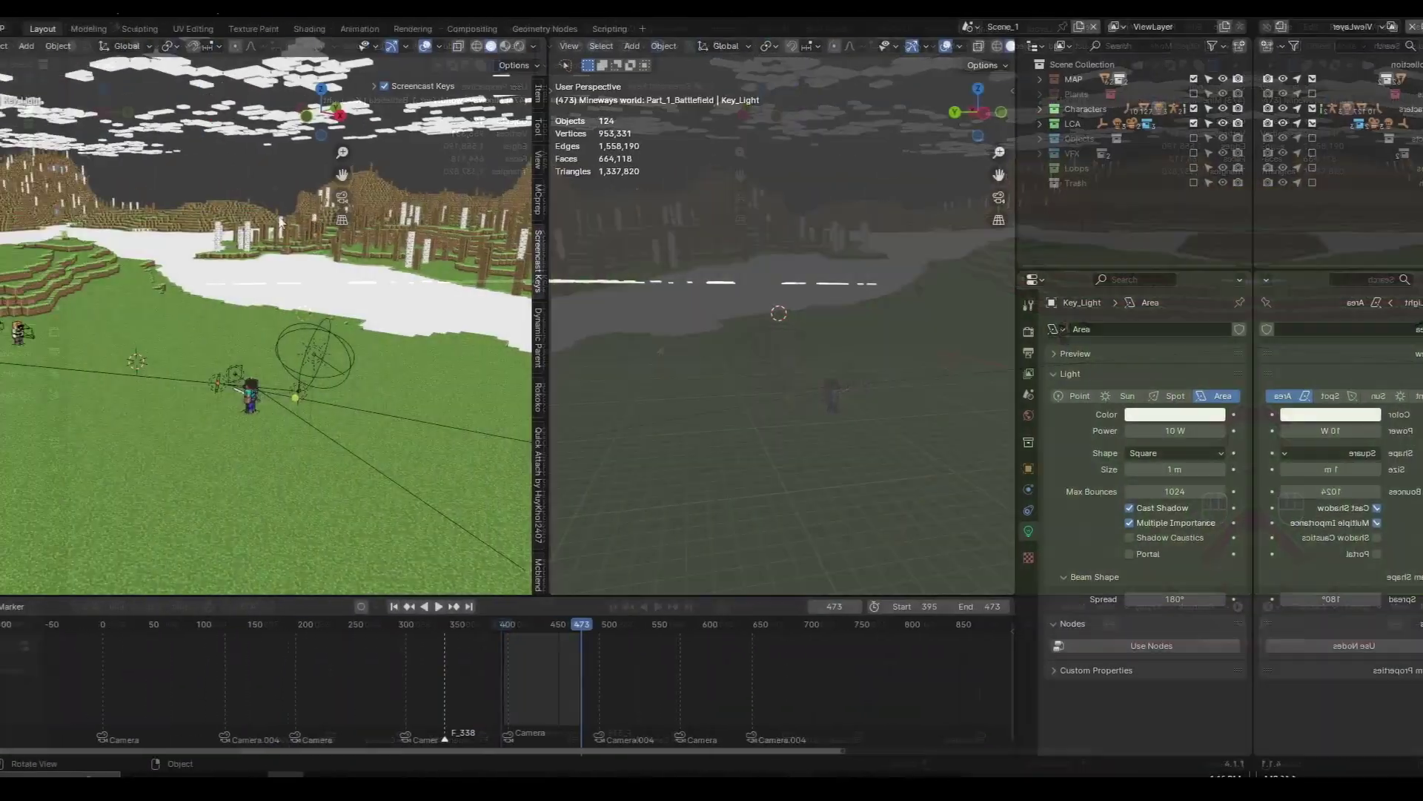
pyautogui.scroll(-3, 279, 282)
pyautogui.scroll(5, 289, 352)
pyautogui.moveTo(289, 351); pyautogui.dragTo(263, 344, button='middle')
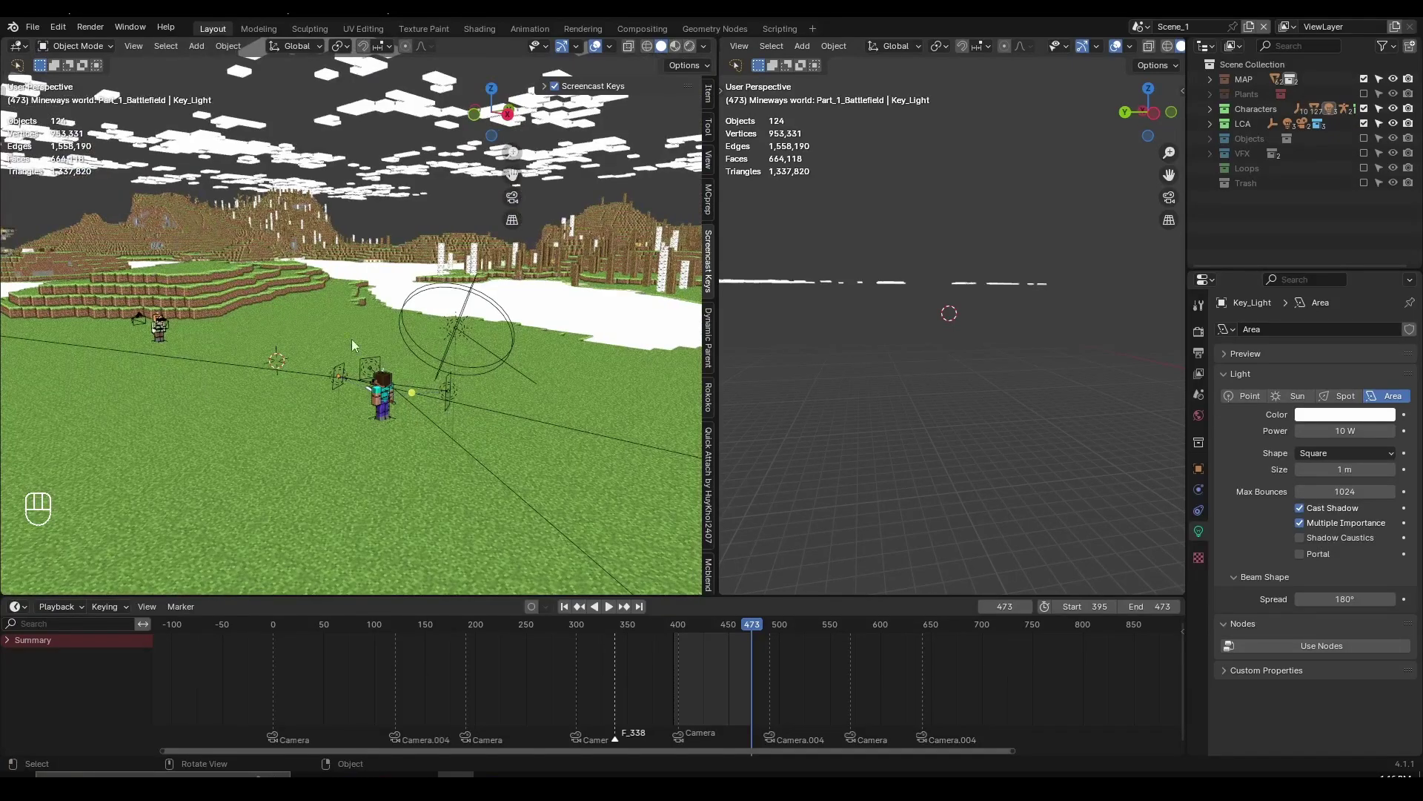
pyautogui.moveTo(351, 340); pyautogui.dragTo(314, 451, button='middle')
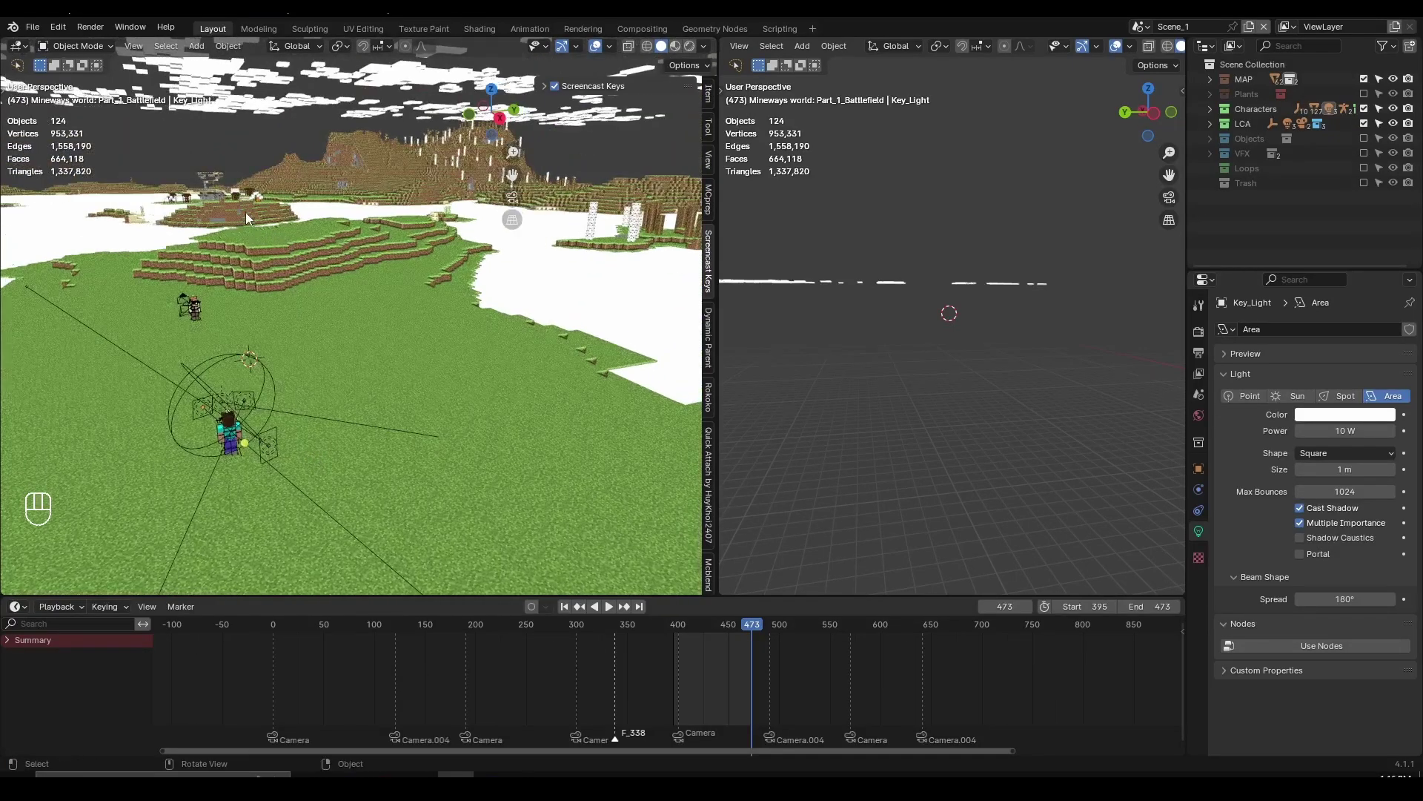
pyautogui.moveTo(278, 231); pyautogui.dragTo(427, 259, button='middle')
pyautogui.moveTo(482, 312); pyautogui.dragTo(412, 303, button='middle')
pyautogui.scroll(3, 422, 319)
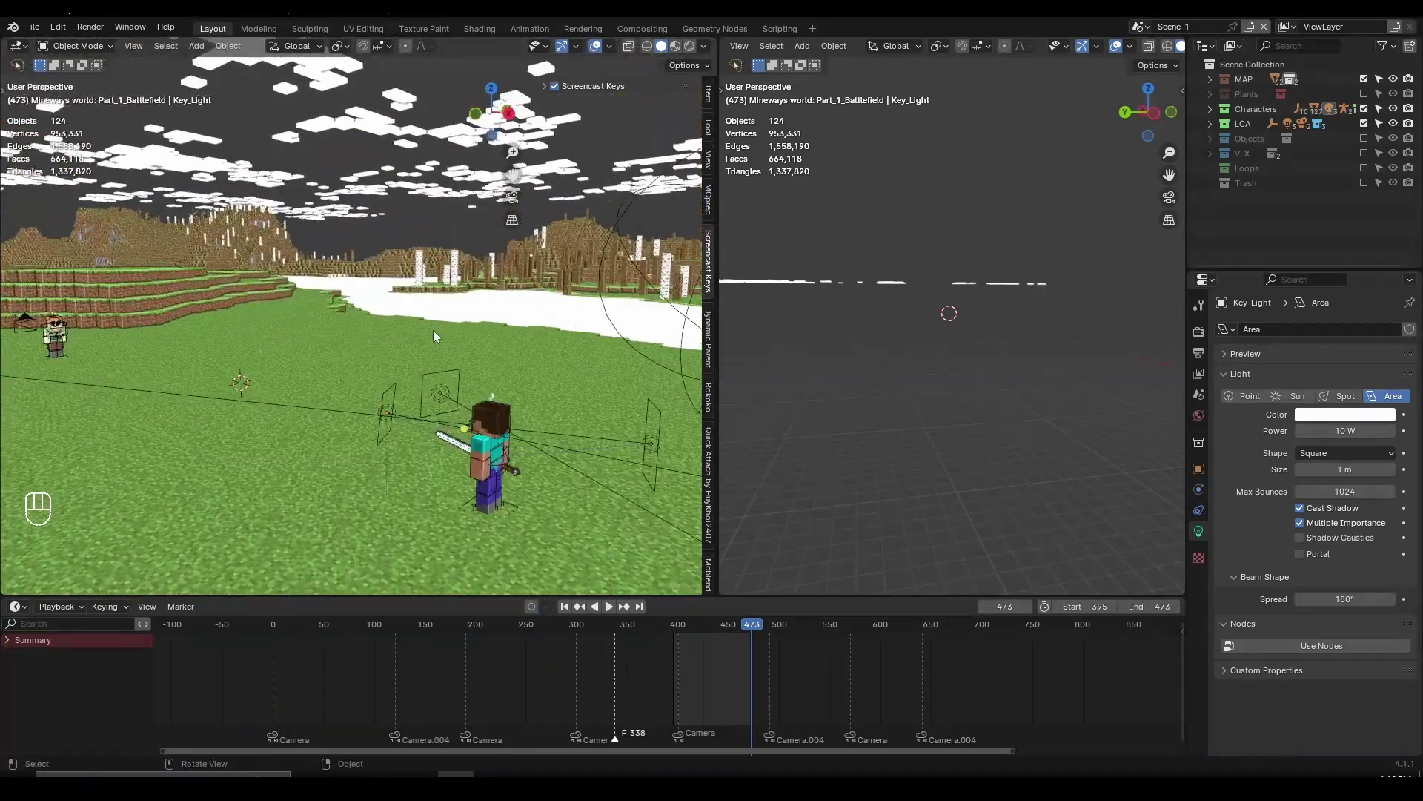
# - Open the keymap preferences and examine the available keymap presets, including Industry Compatible
pyautogui.click(64, 28)
pyautogui.click(80, 215)
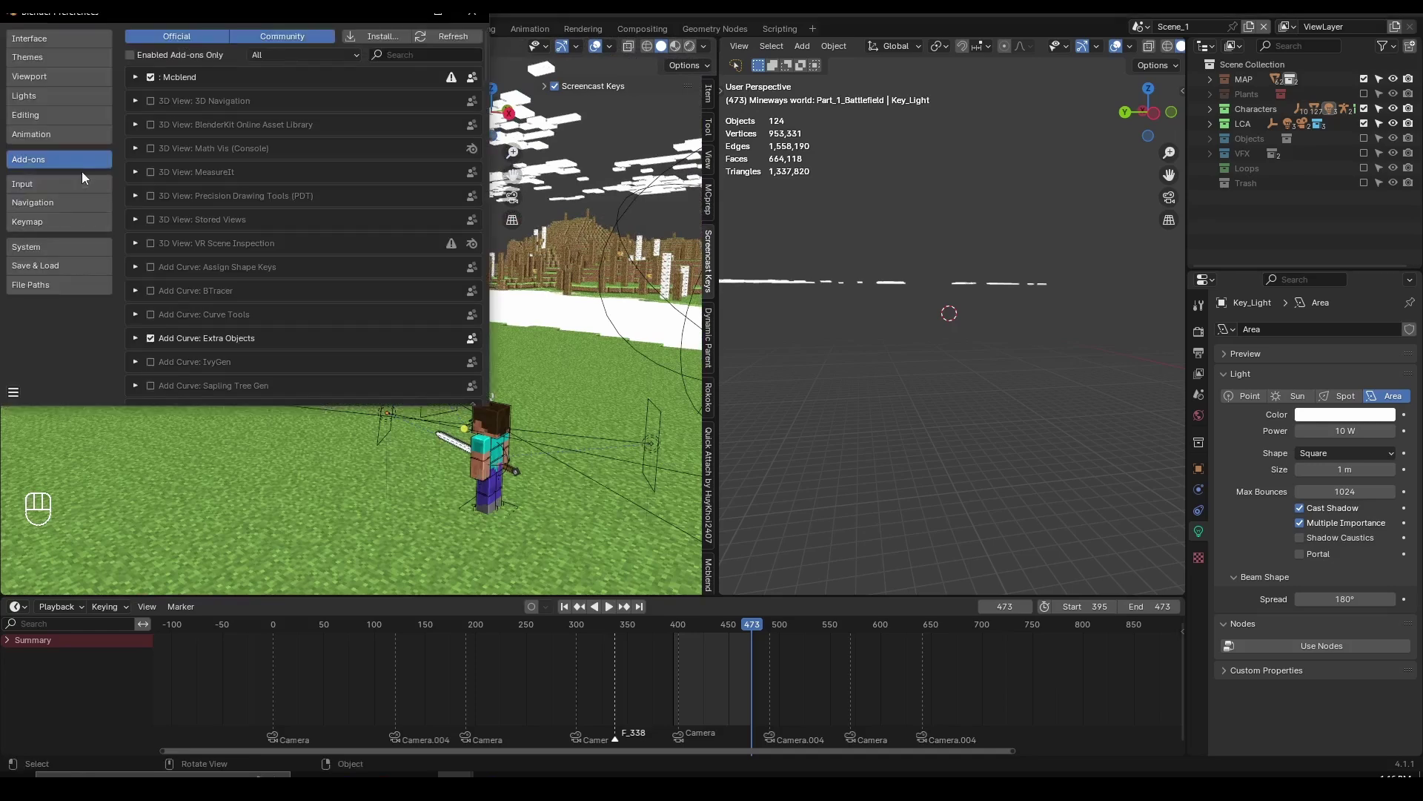
pyautogui.click(50, 218)
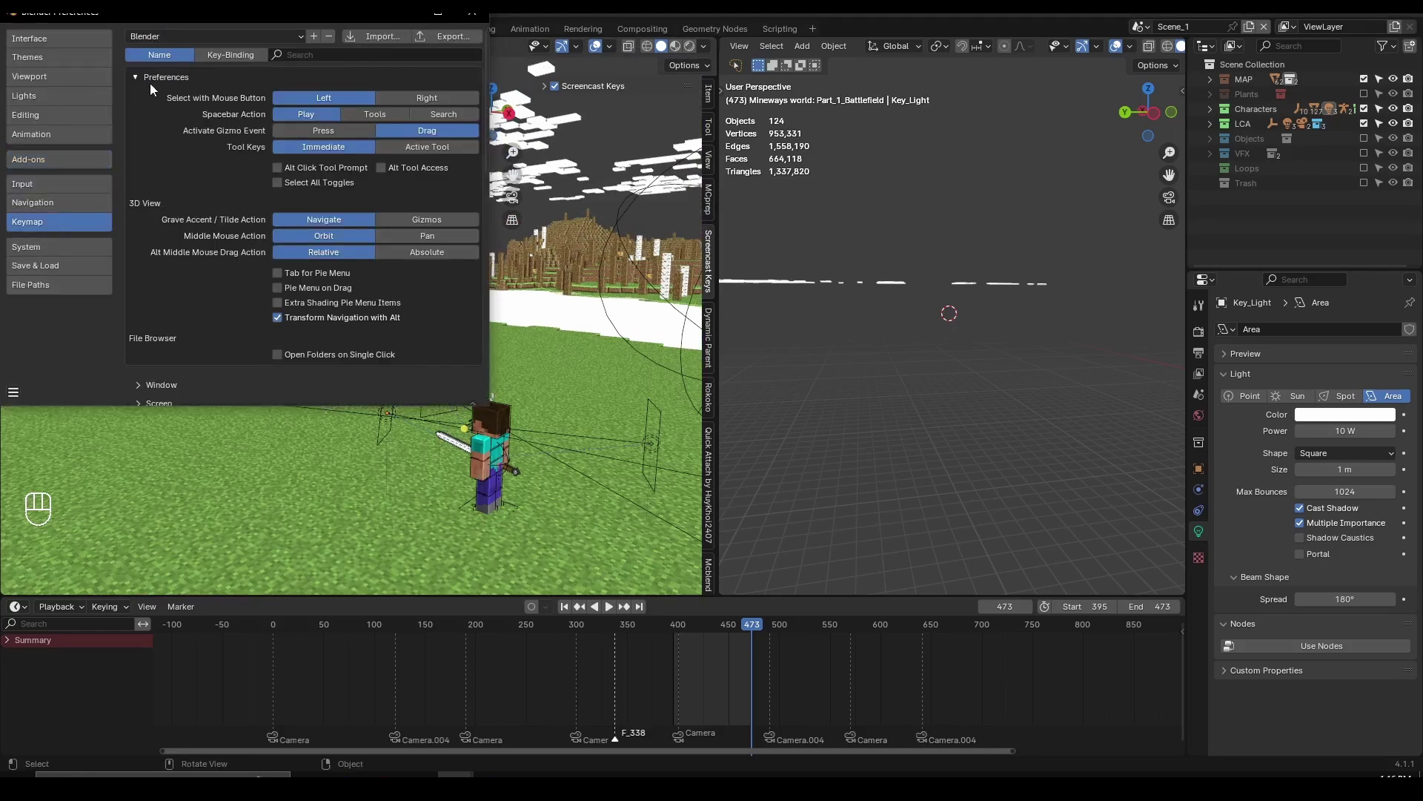
pyautogui.click(151, 37)
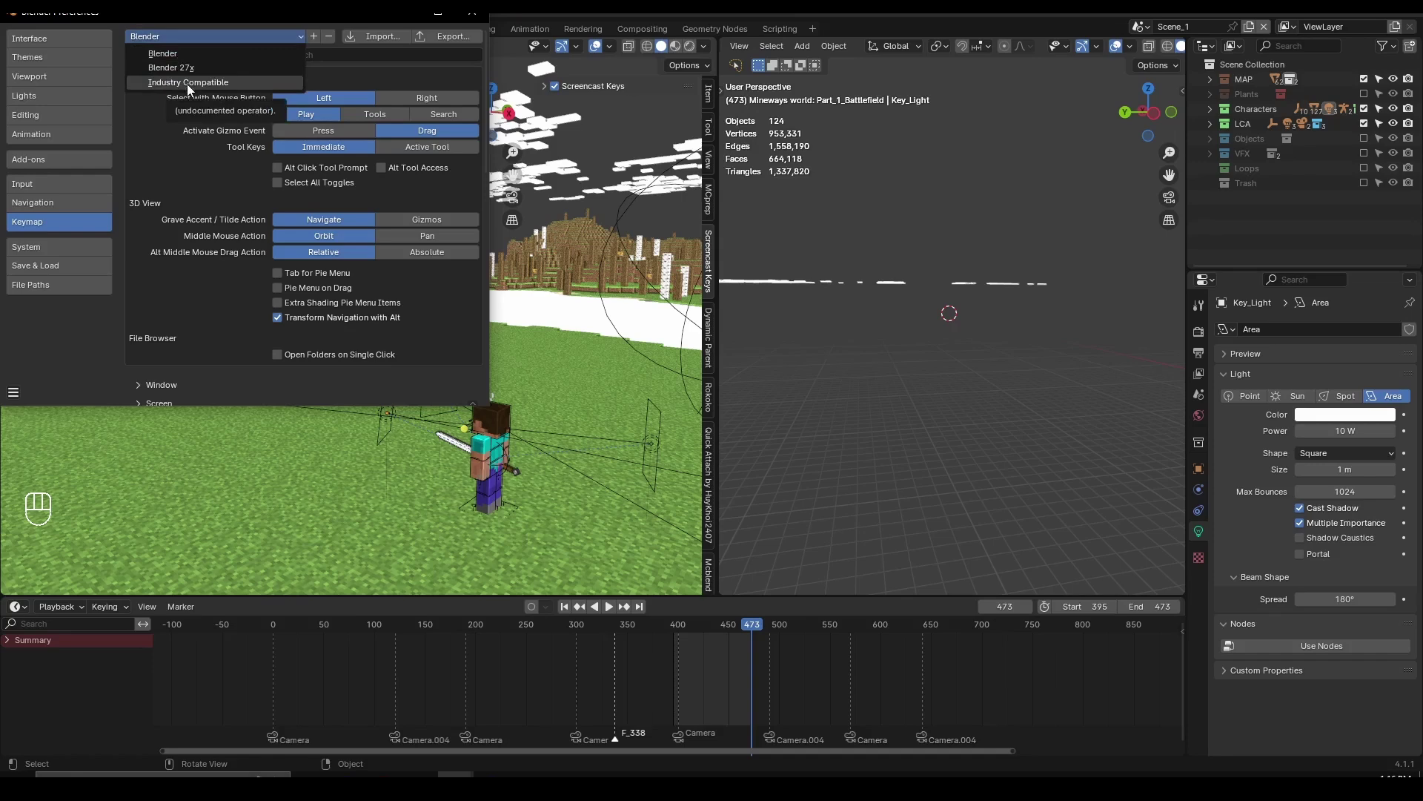
pyautogui.click(201, 34)
pyautogui.click(201, 36)
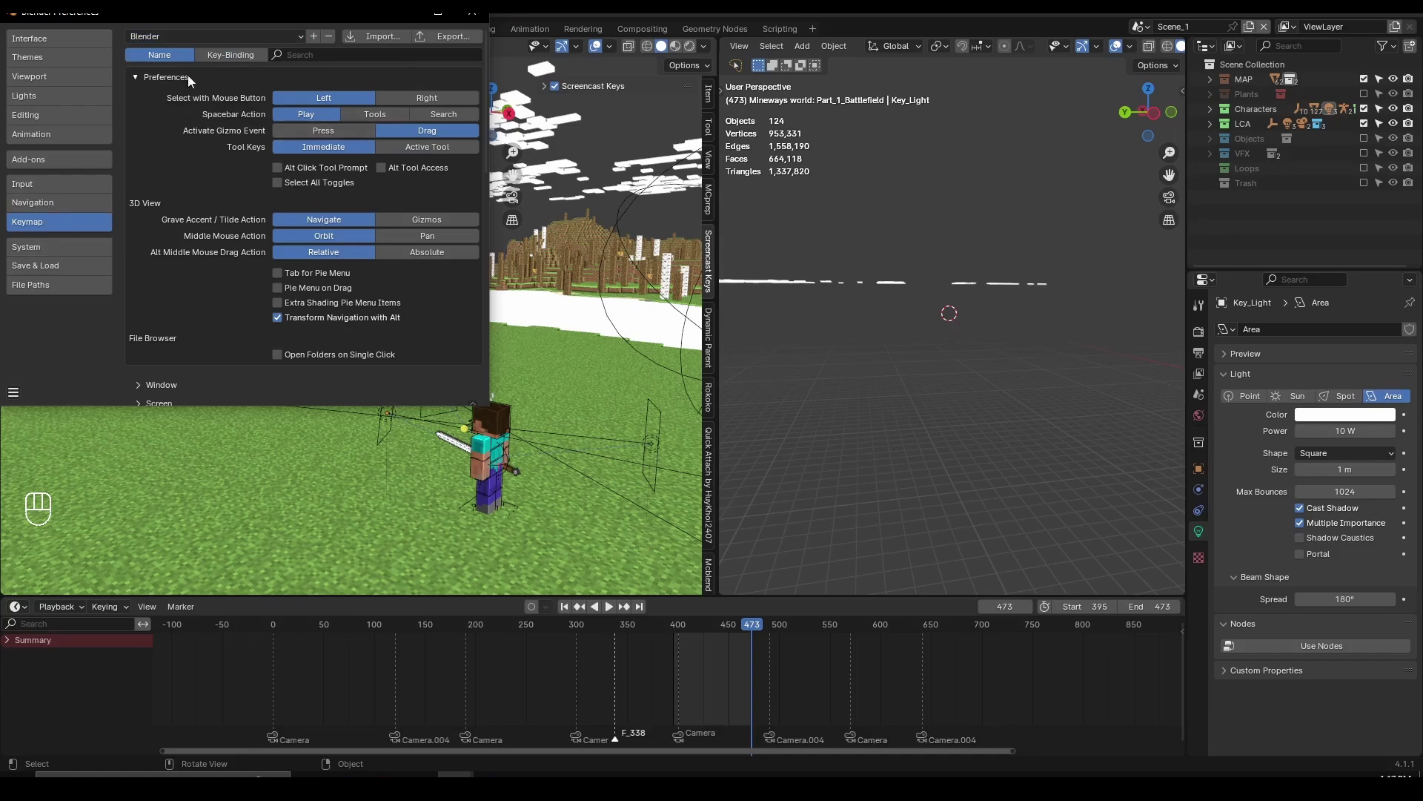
pyautogui.click(173, 38)
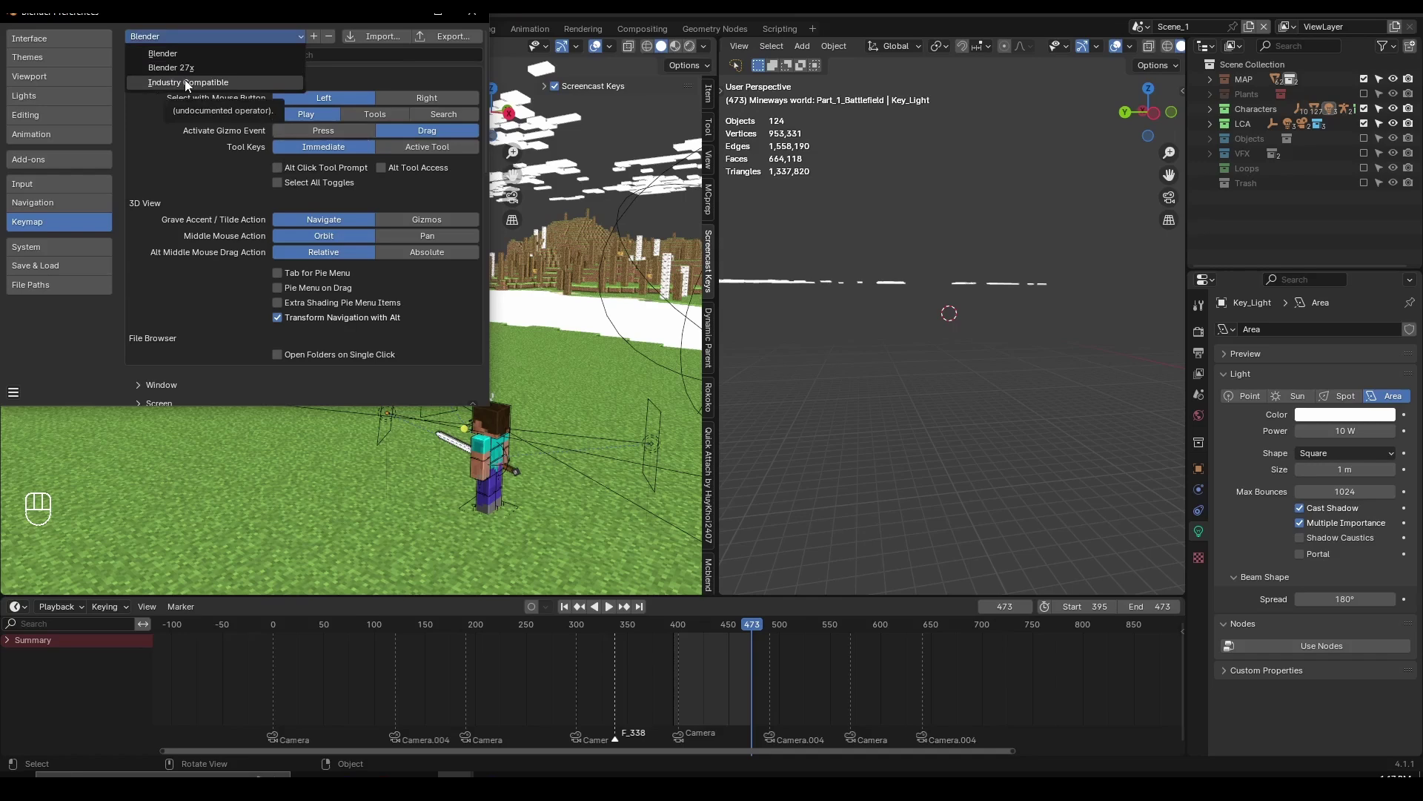
pyautogui.click(169, 34)
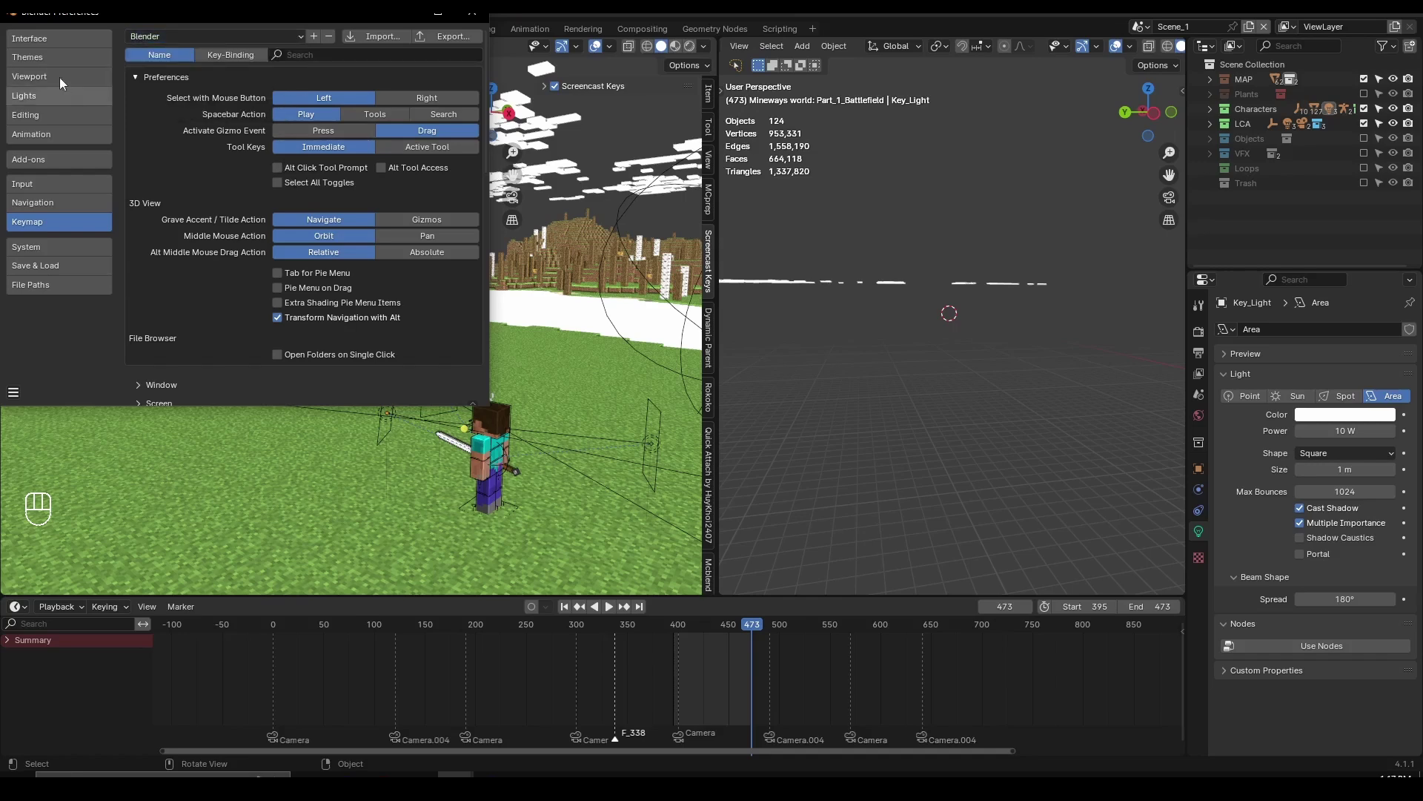
pyautogui.click(162, 39)
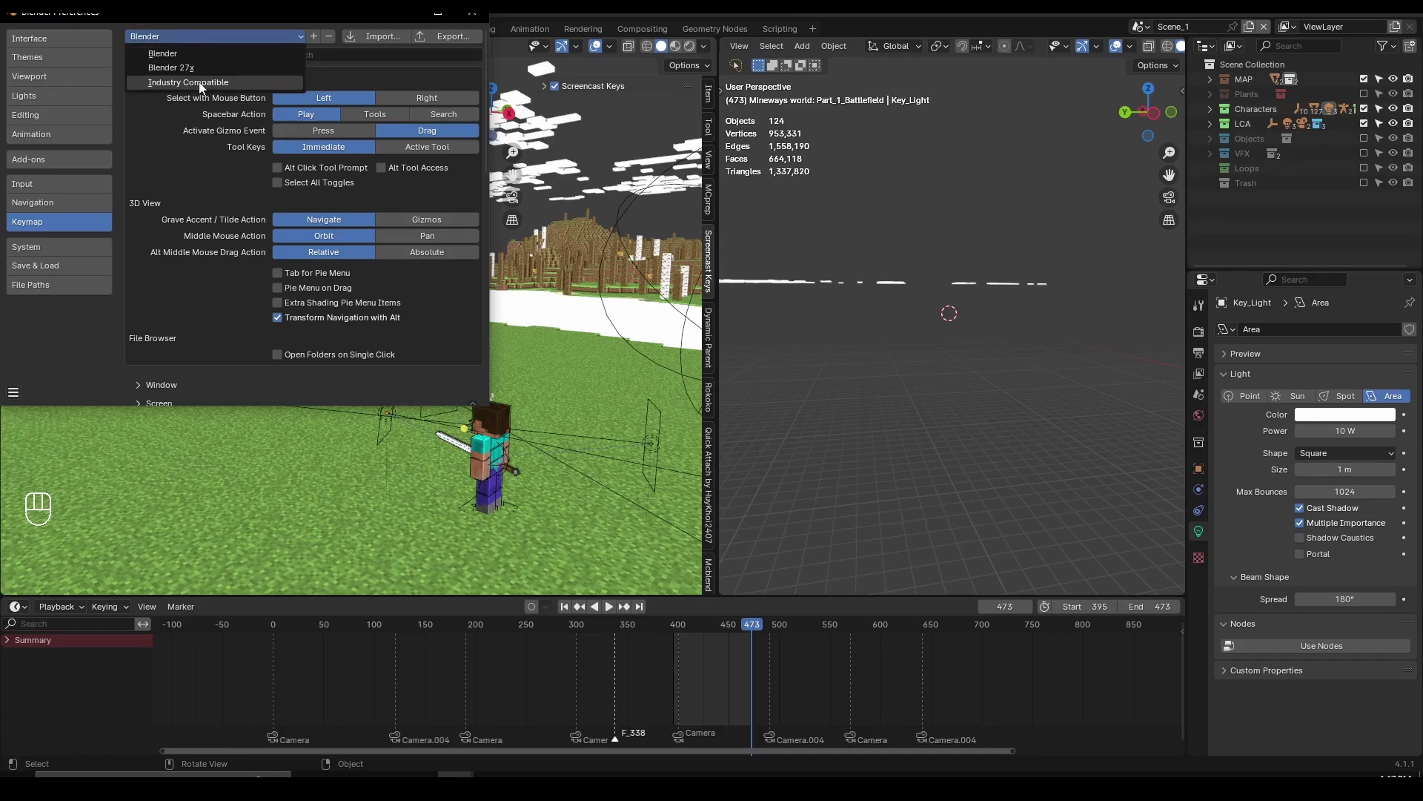
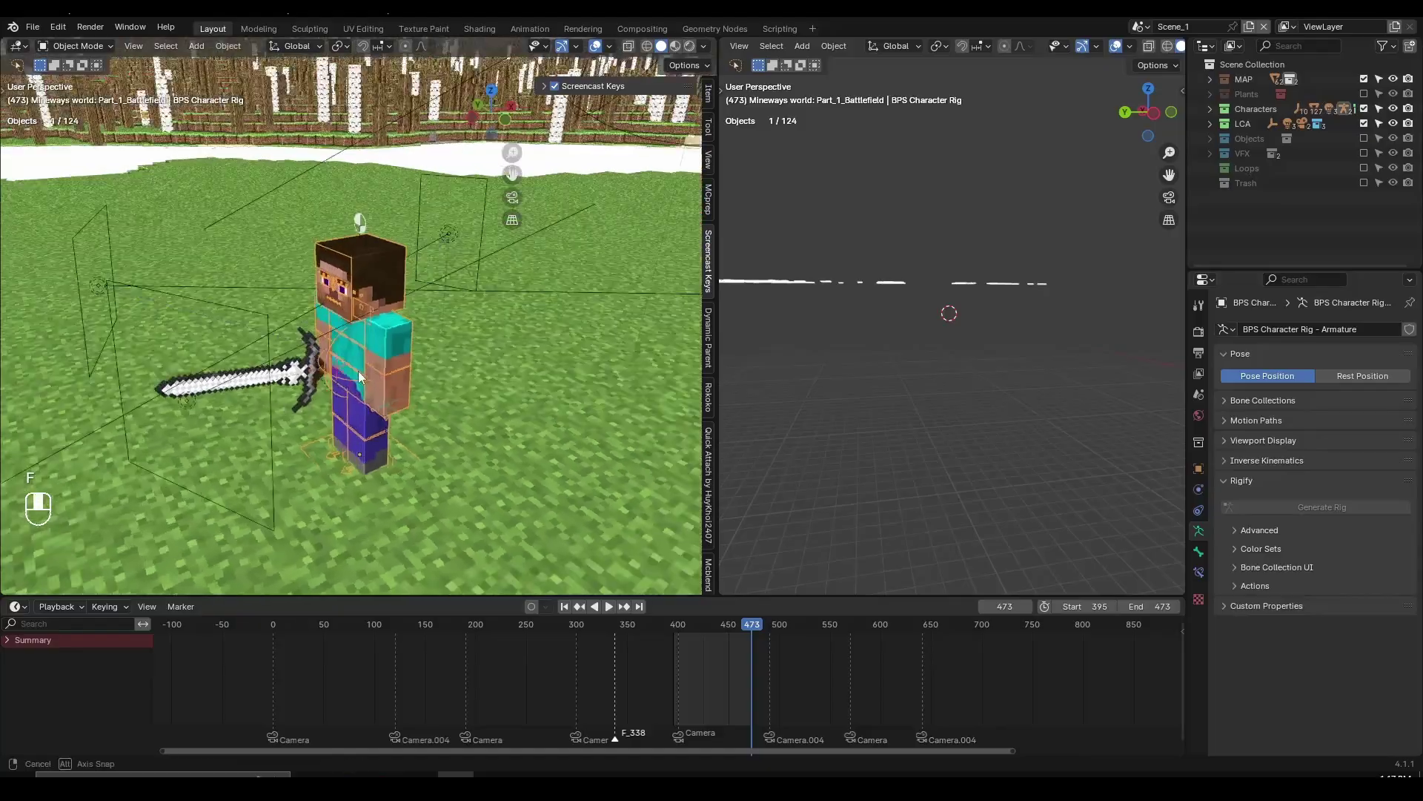
# - Expand the Characters collection and the BPS Character Rig collection under Steve (With Lighting) in the outliner
pyautogui.scroll(4, 486, 361)
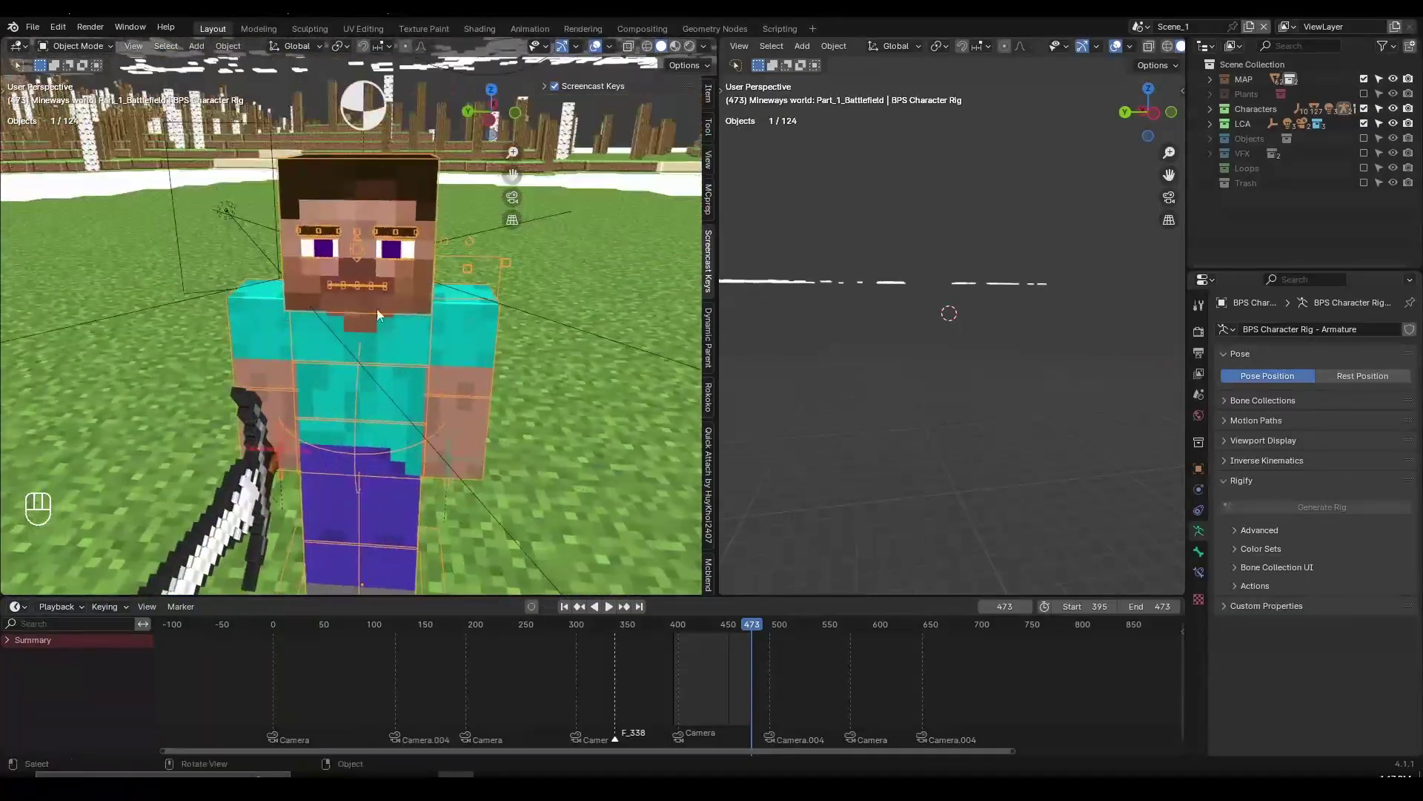
pyautogui.click(381, 340)
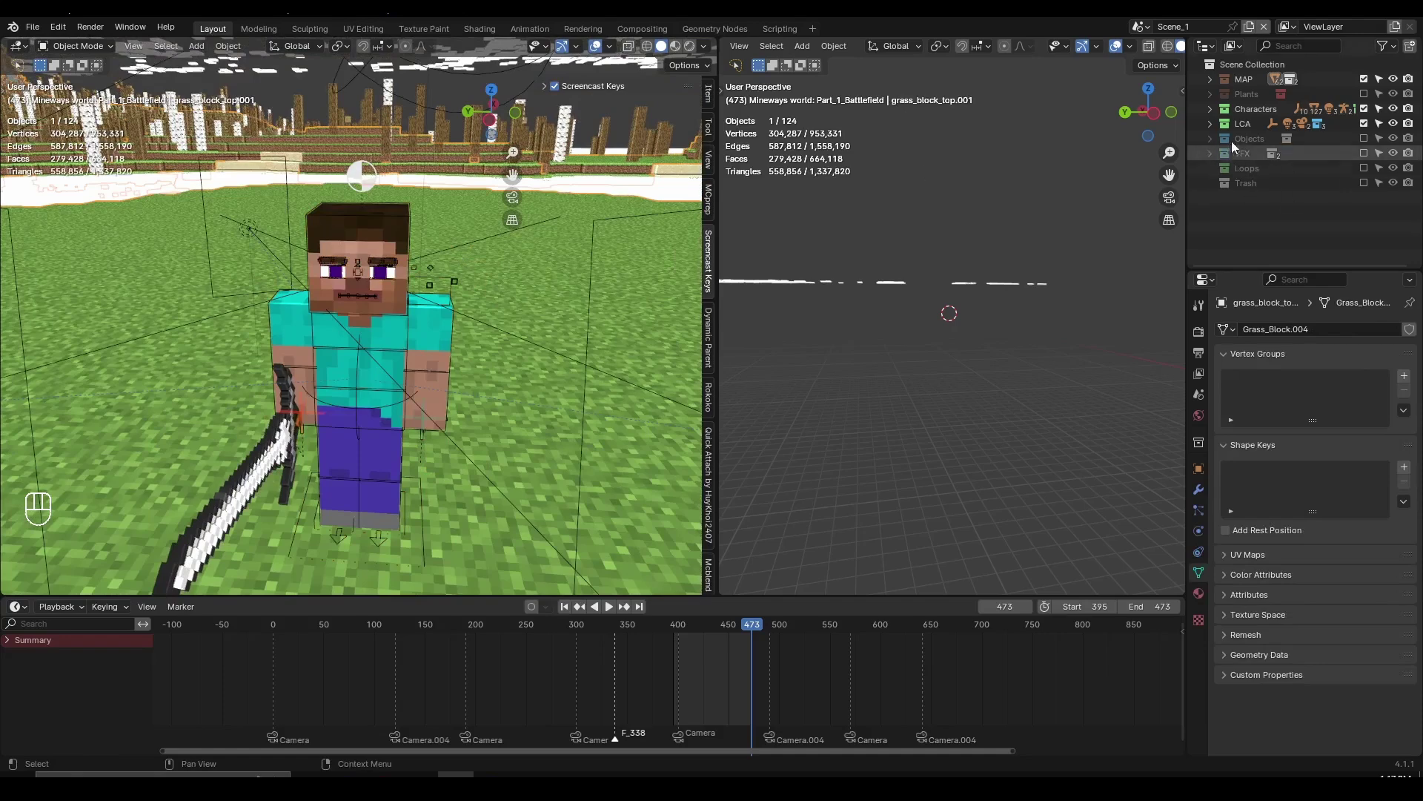
pyautogui.click(1253, 109)
pyautogui.click(1211, 109)
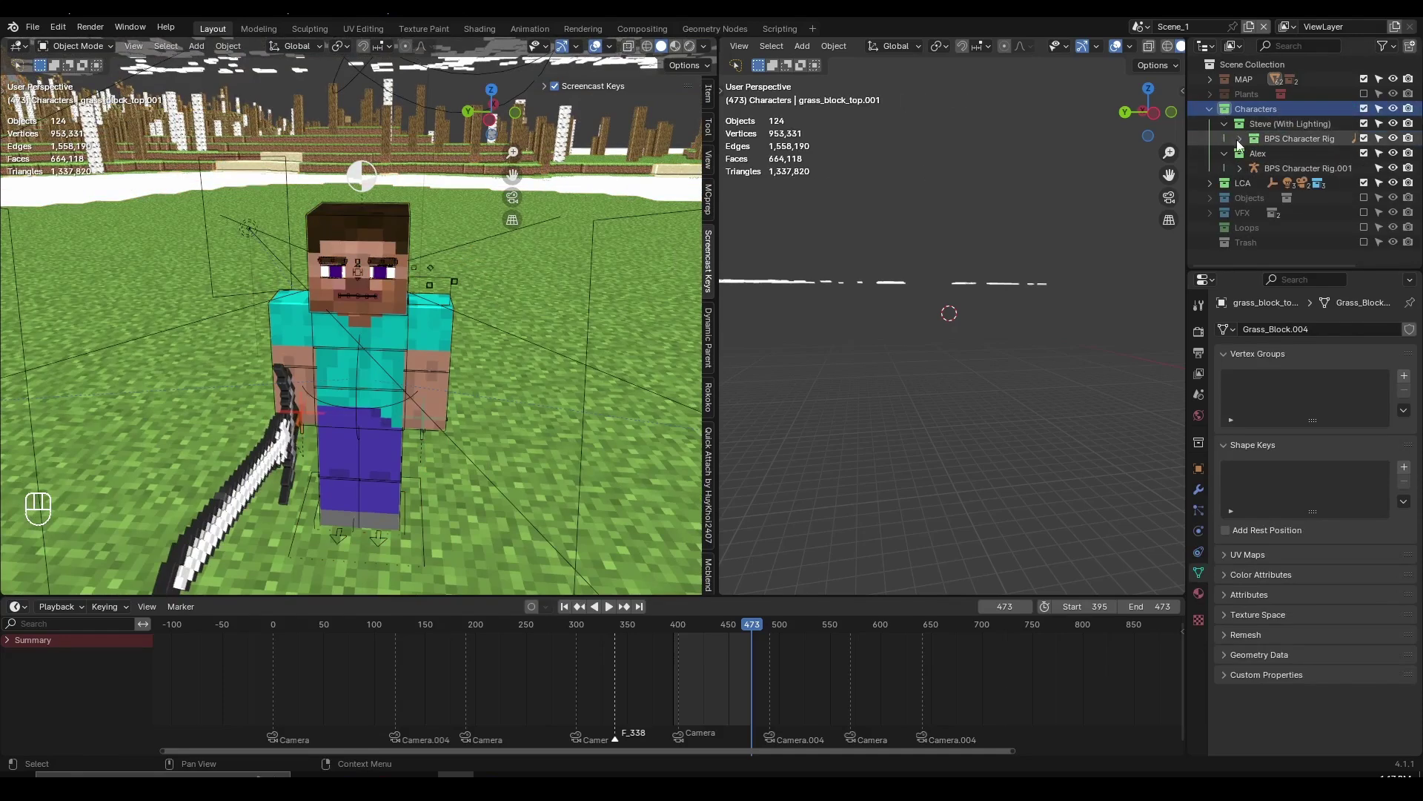
pyautogui.click(1238, 138)
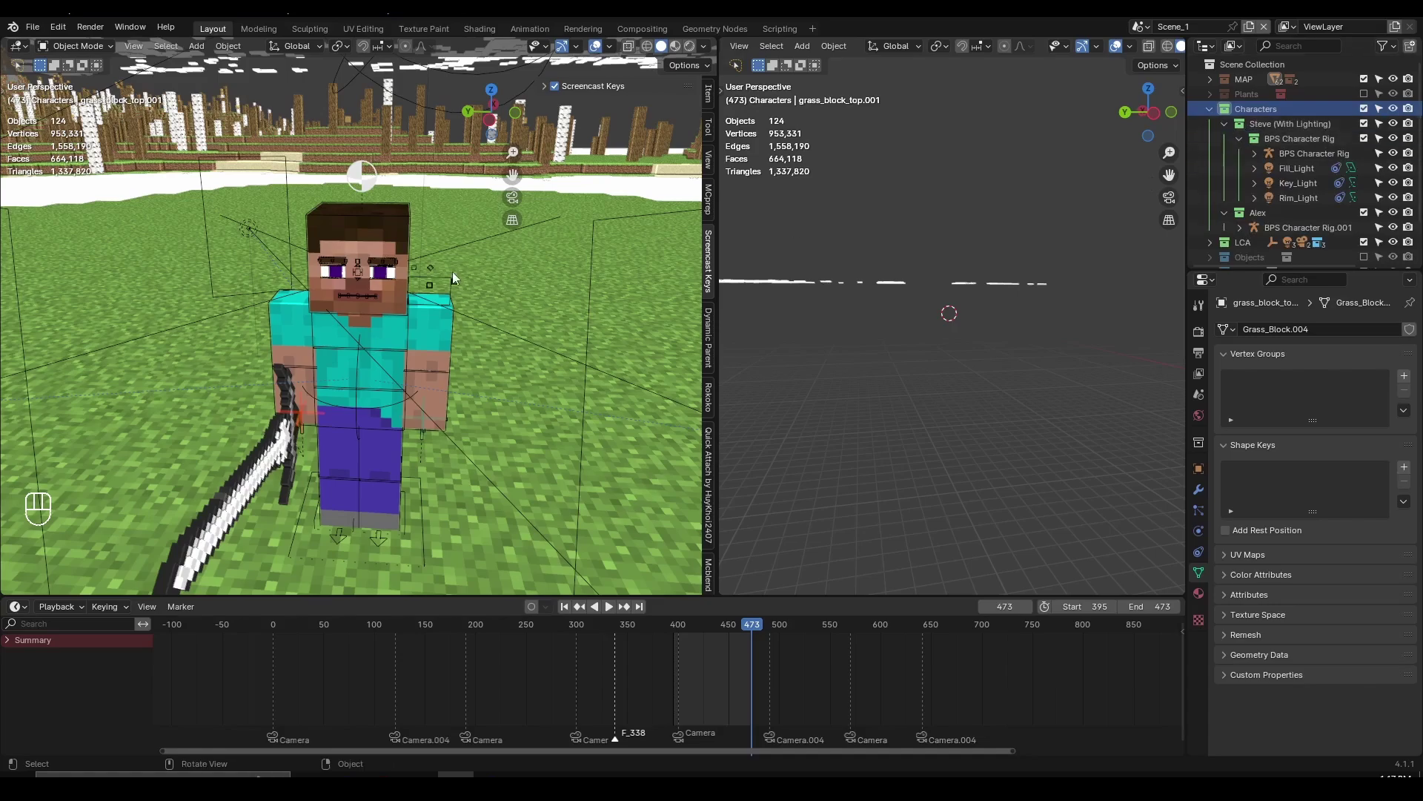
# - Try to select Steve's head mesh on its own in the viewport, checking from several angles
pyautogui.moveTo(456, 280); pyautogui.dragTo(376, 283, button='middle')
pyautogui.scroll(3, 377, 283)
pyautogui.click(327, 218)
pyautogui.keyDown('shift'); pyautogui.moveTo(446, 249); pyautogui.dragTo(418, 345, button='middle'); pyautogui.keyUp('shift')
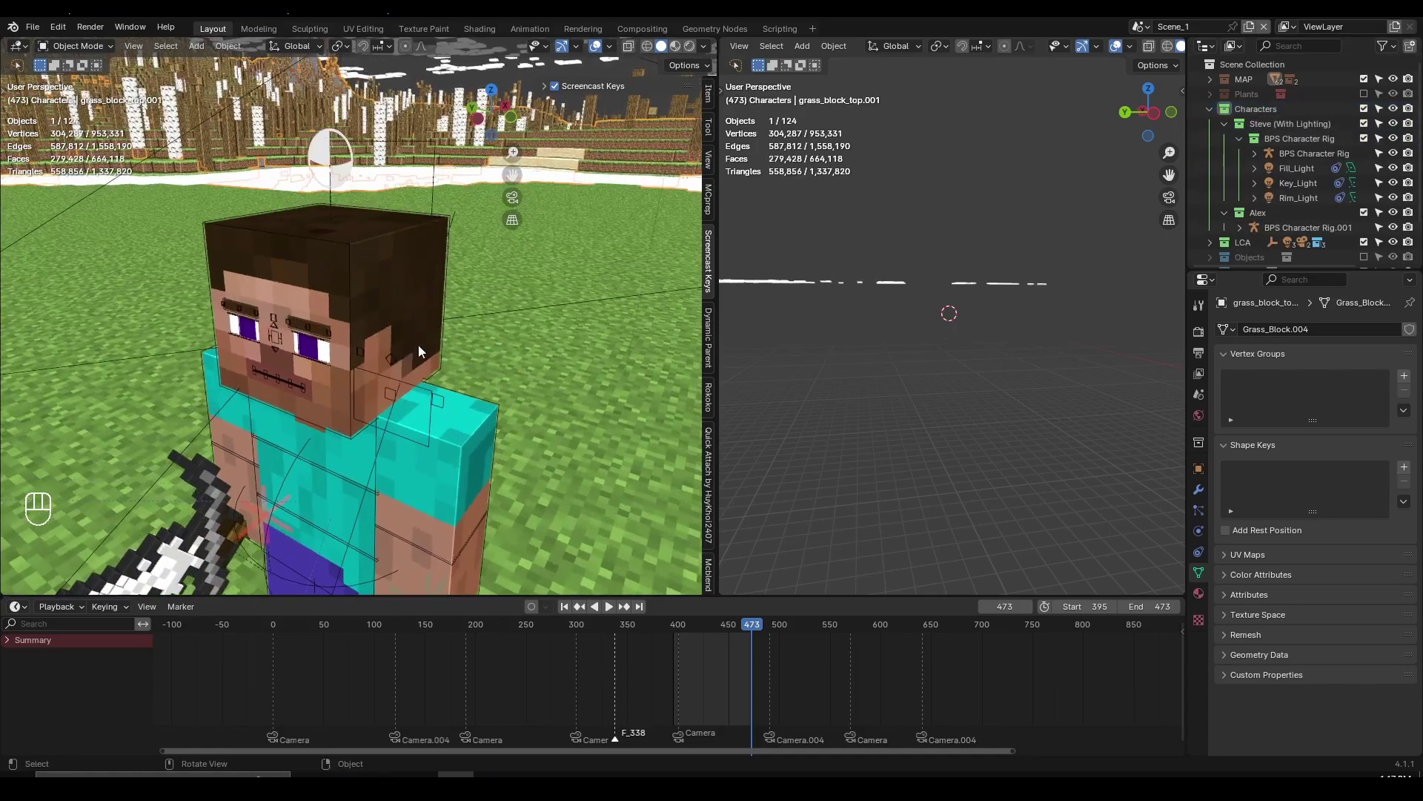
pyautogui.click(369, 306)
pyautogui.click(298, 269)
pyautogui.moveTo(323, 323); pyautogui.dragTo(357, 409, button='middle')
pyautogui.click(424, 331)
pyautogui.scroll(-5, 385, 393)
pyautogui.scroll(4, 357, 409)
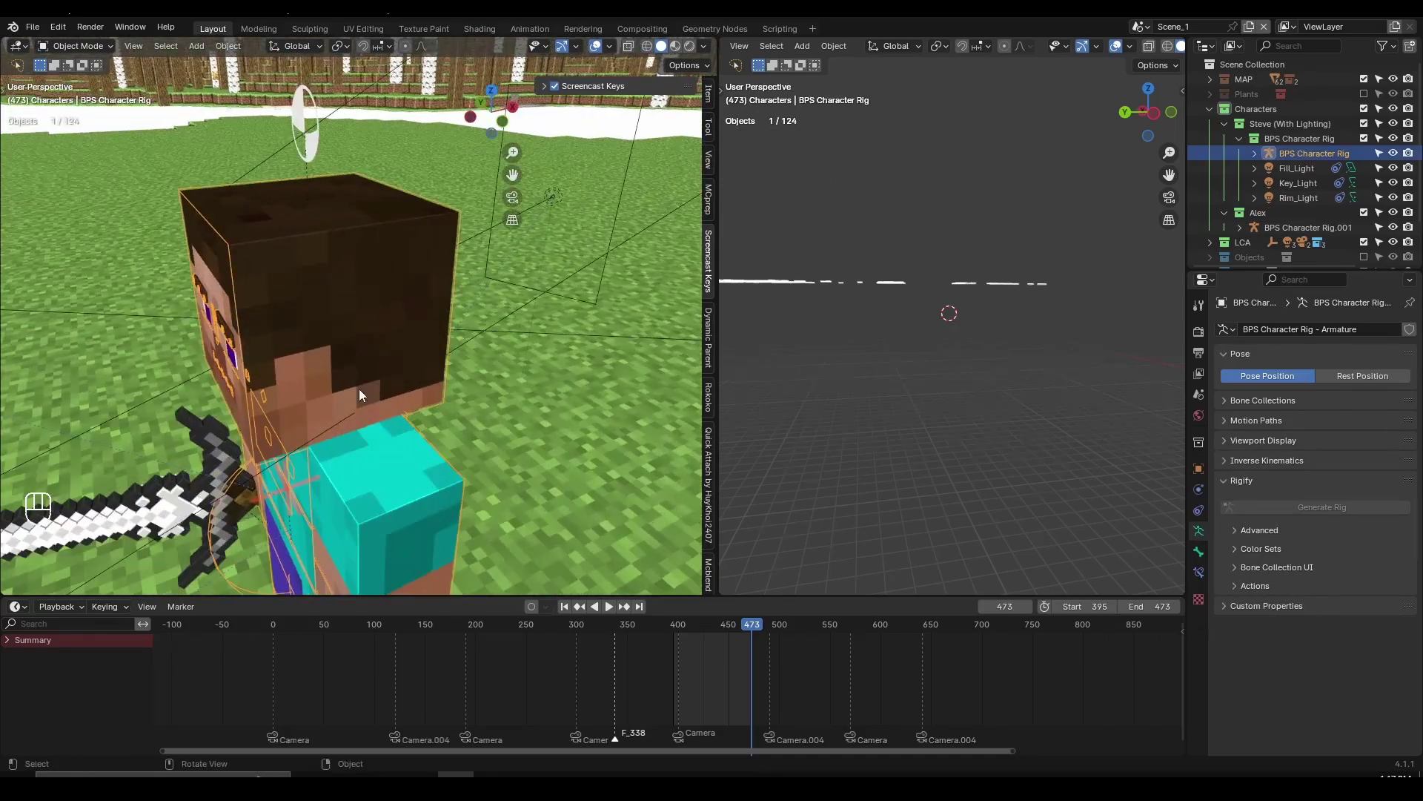
pyautogui.click(338, 361)
pyautogui.scroll(-4, 340, 361)
pyautogui.moveTo(340, 361); pyautogui.dragTo(439, 401, button='middle')
pyautogui.click(345, 393)
pyautogui.scroll(4, 344, 393)
pyautogui.click(358, 336)
pyautogui.click(370, 443)
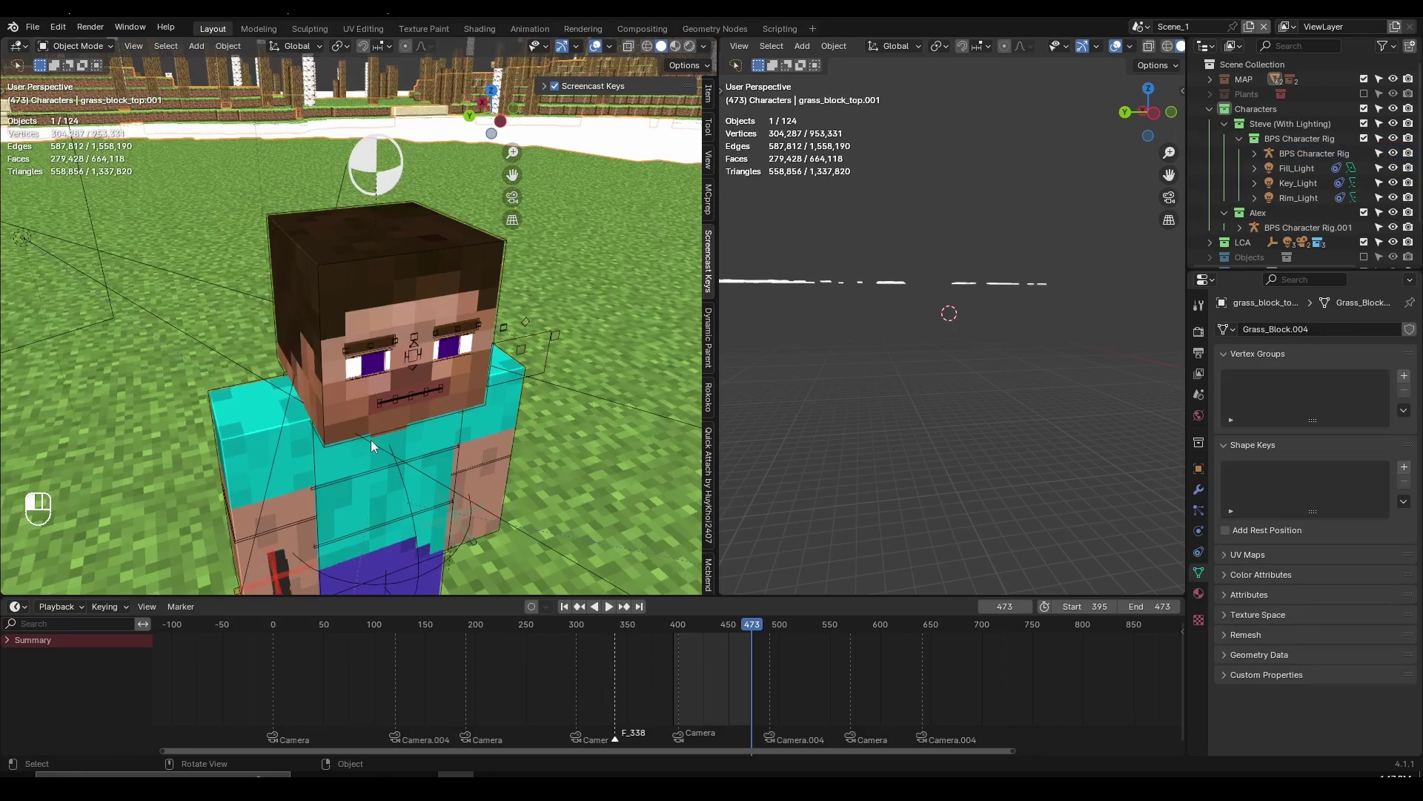
# - Select Steve's character rig and try moving it, cancelling the move
pyautogui.scroll(-3, 386, 456)
pyautogui.click(391, 468)
pyautogui.press('g')
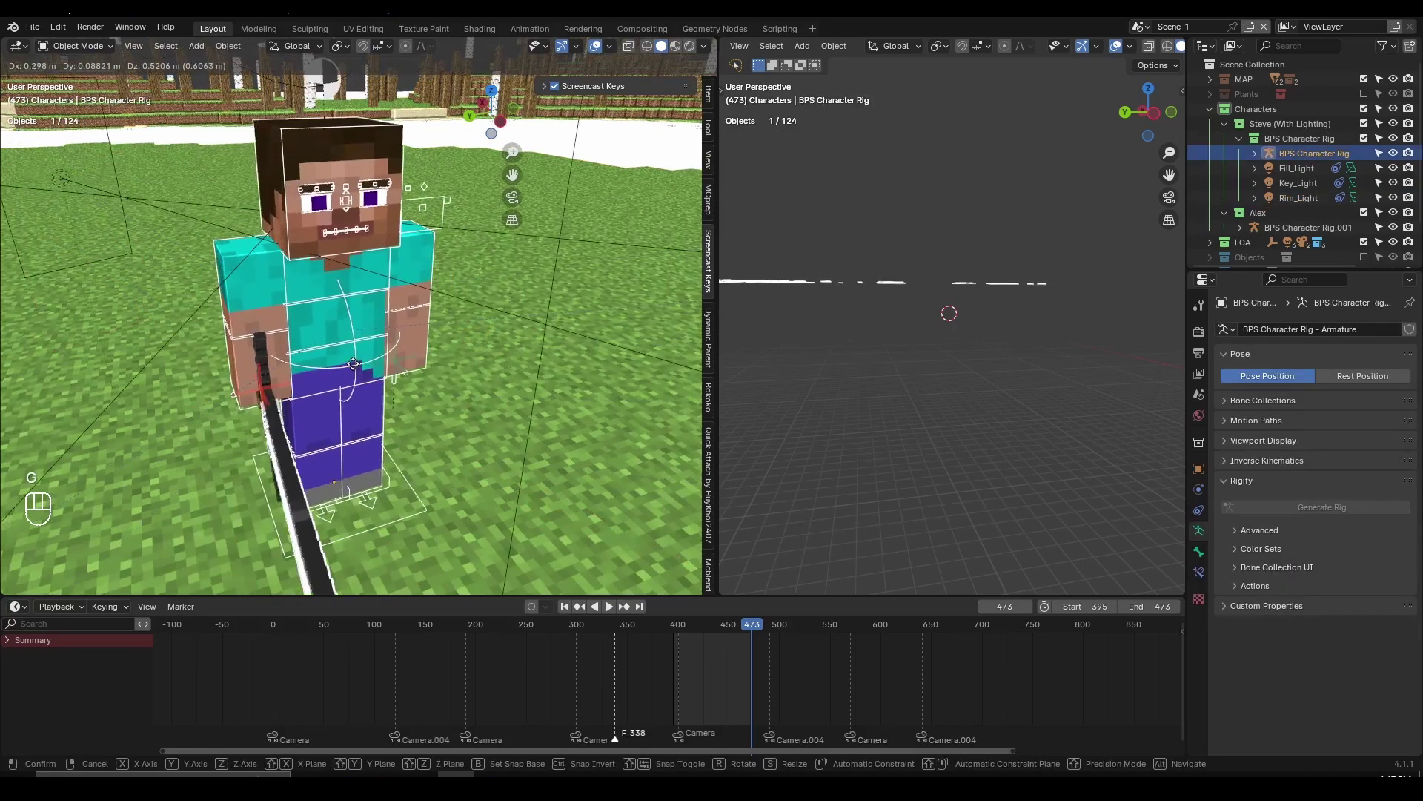
pyautogui.rightClick(353, 370)
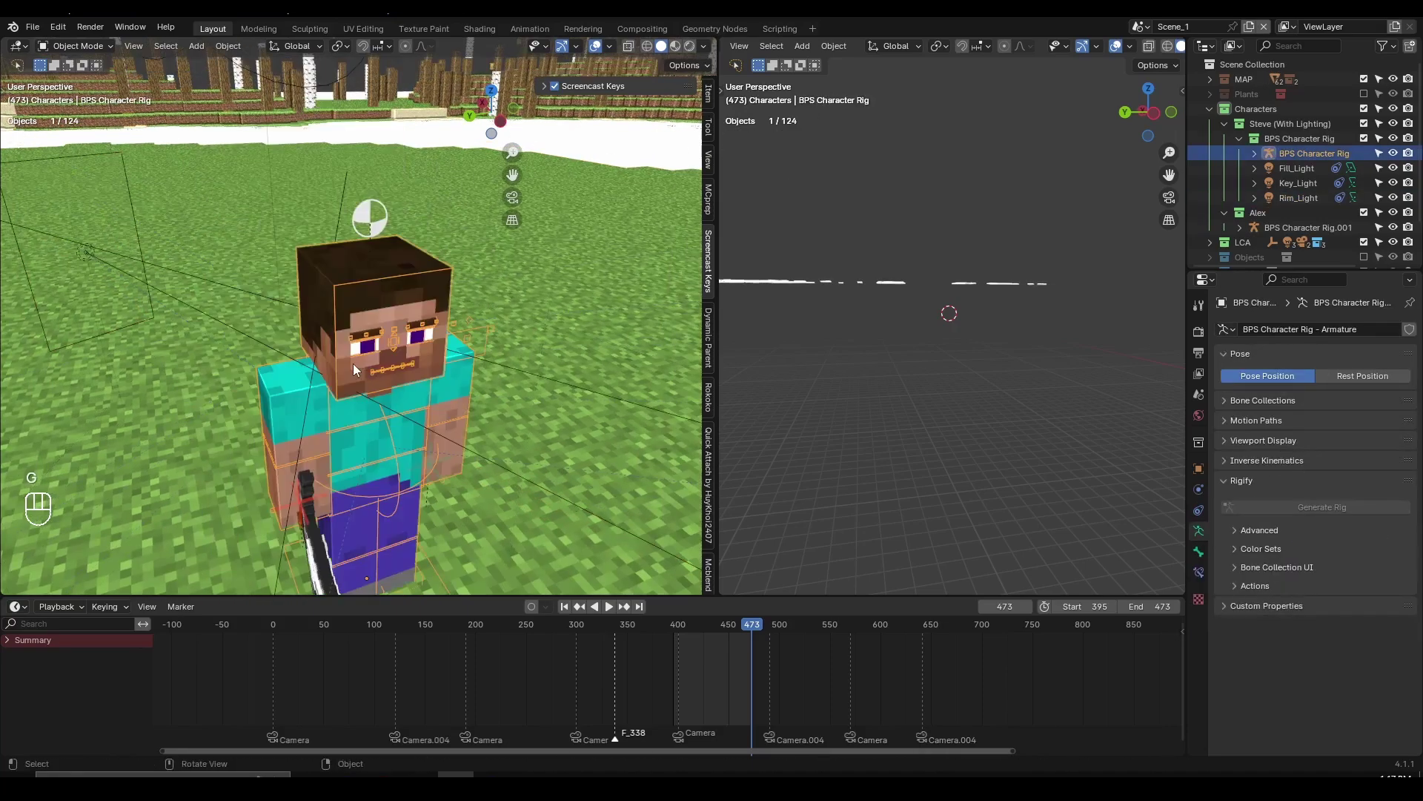
# - Exclude the MAP and LCA collections from the view layer to isolate the character
pyautogui.click(1364, 78)
pyautogui.scroll(-3, 518, 408)
pyautogui.moveTo(518, 408); pyautogui.dragTo(433, 382, button='middle')
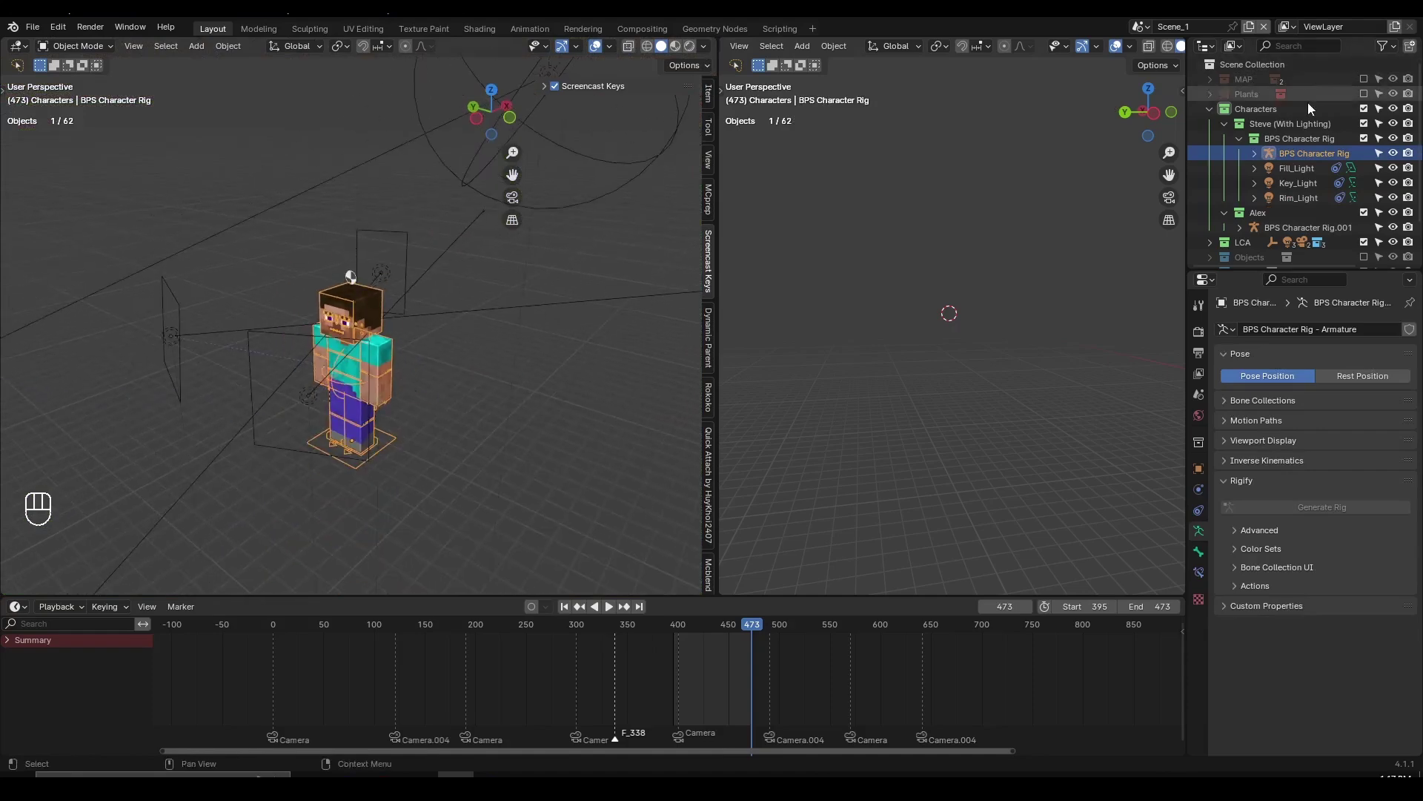
pyautogui.click(1364, 242)
pyautogui.scroll(7, 342, 260)
pyautogui.moveTo(342, 259); pyautogui.dragTo(377, 323, button='middle')
pyautogui.click(357, 278)
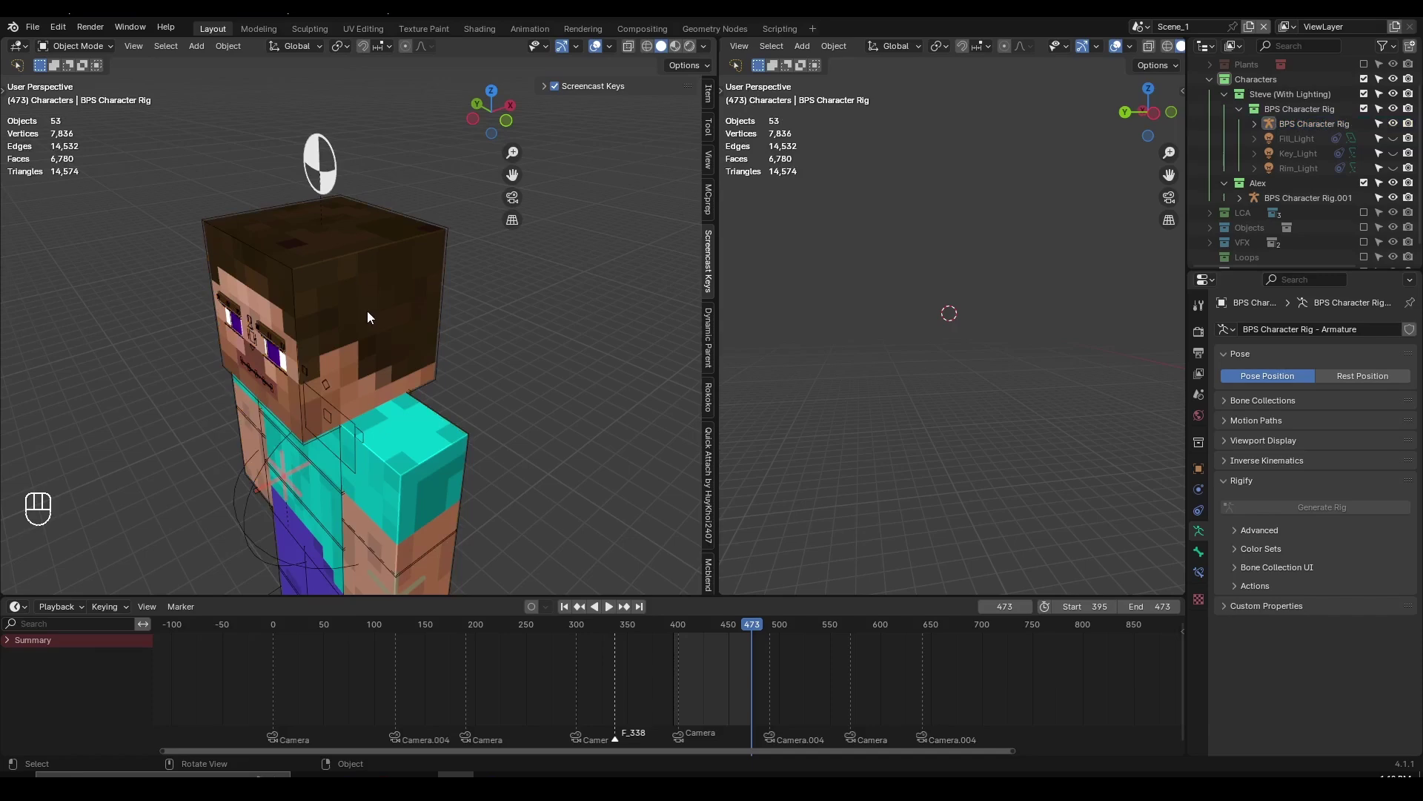
# - Select Steve's character rig, widen the outliner and expand the rig's hierarchy down to the objects under BPS v4 - Meshes
pyautogui.click(306, 440)
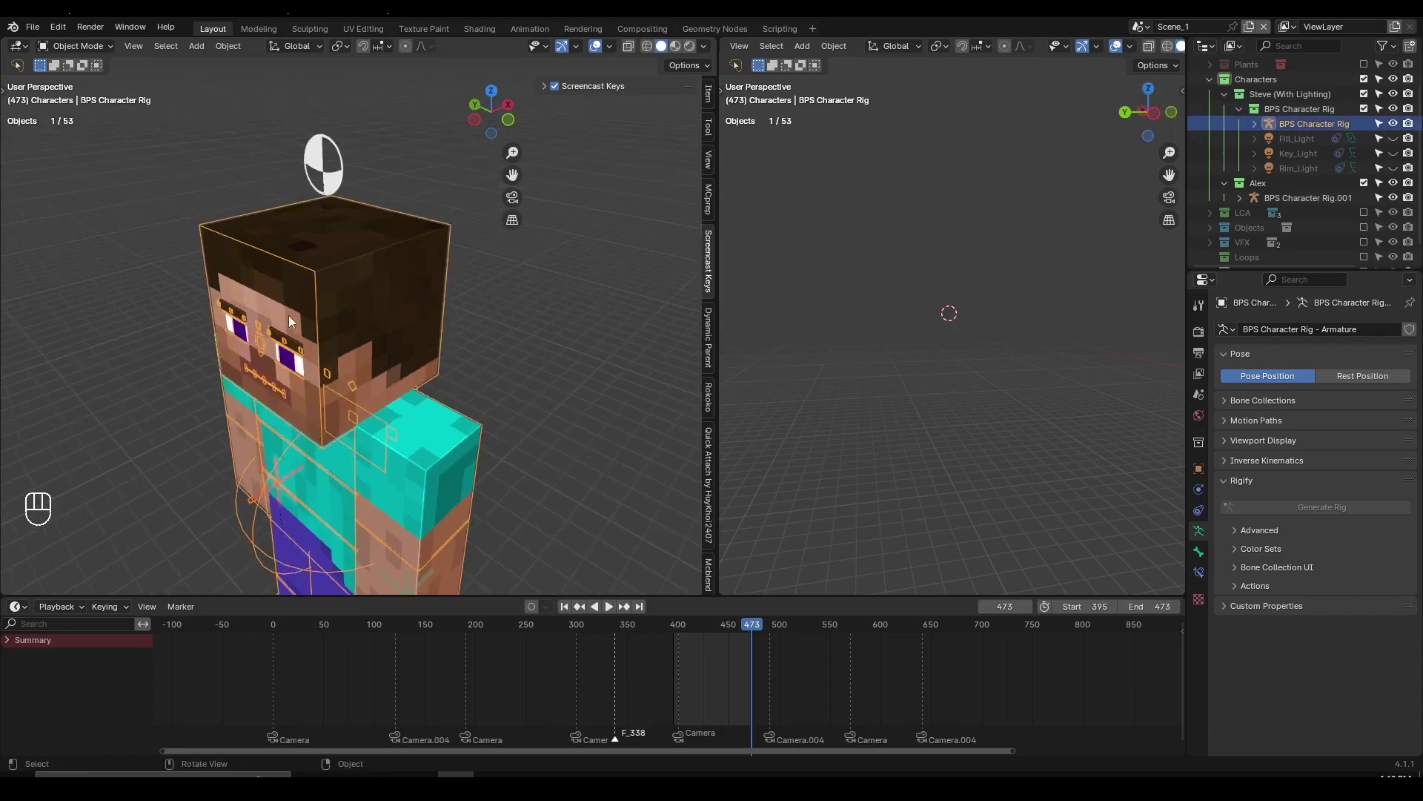
pyautogui.click(1256, 124)
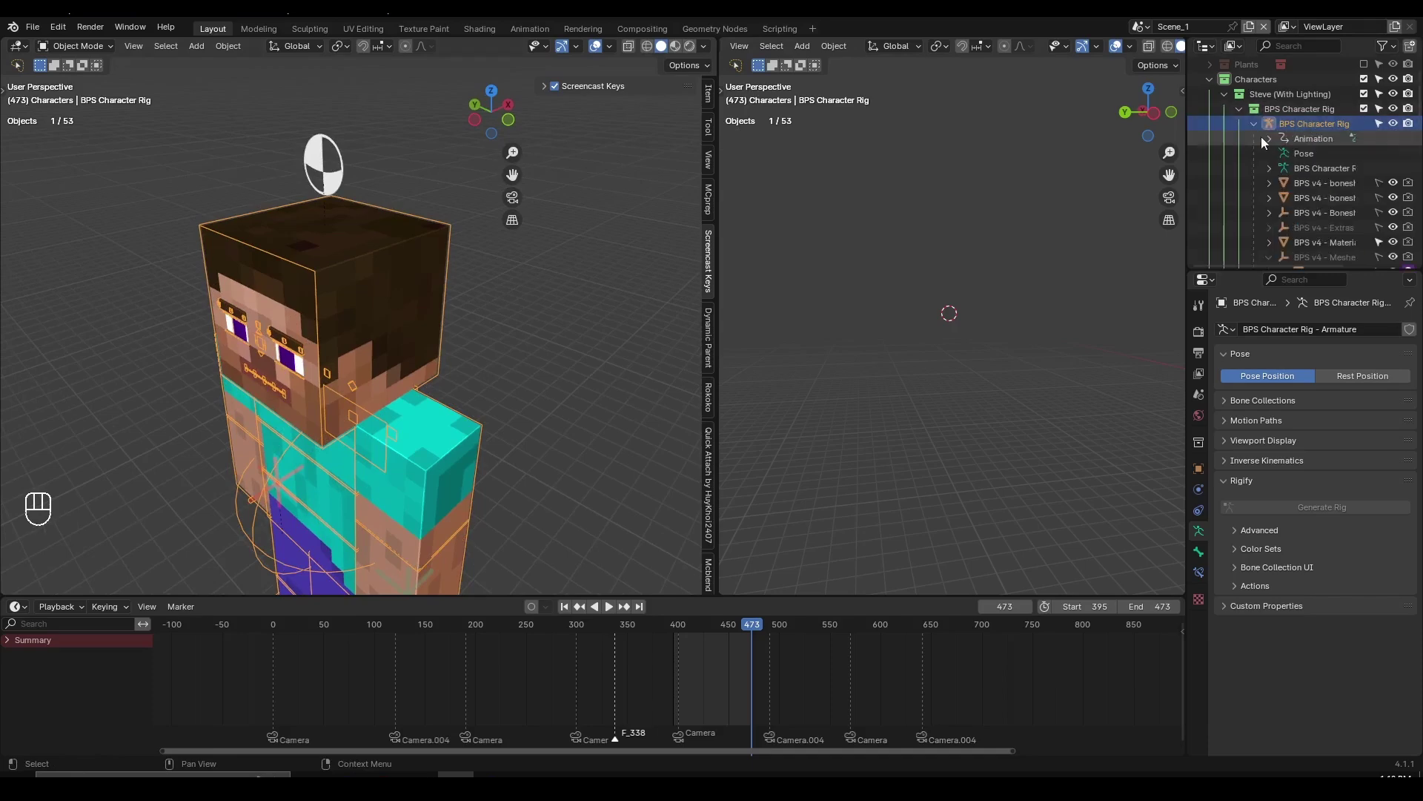
pyautogui.moveTo(1190, 158); pyautogui.dragTo(1068, 158)
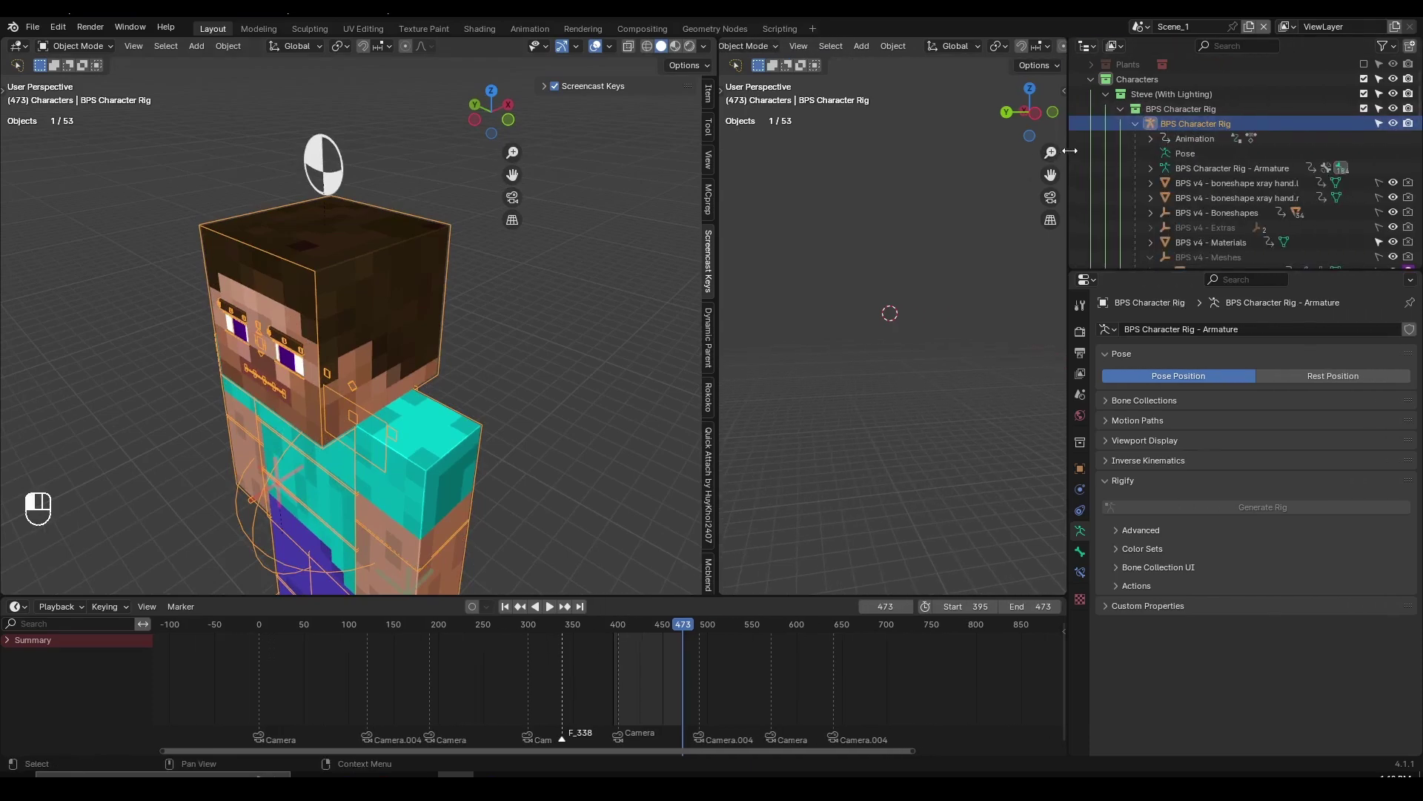
pyautogui.scroll(-3, 1232, 126)
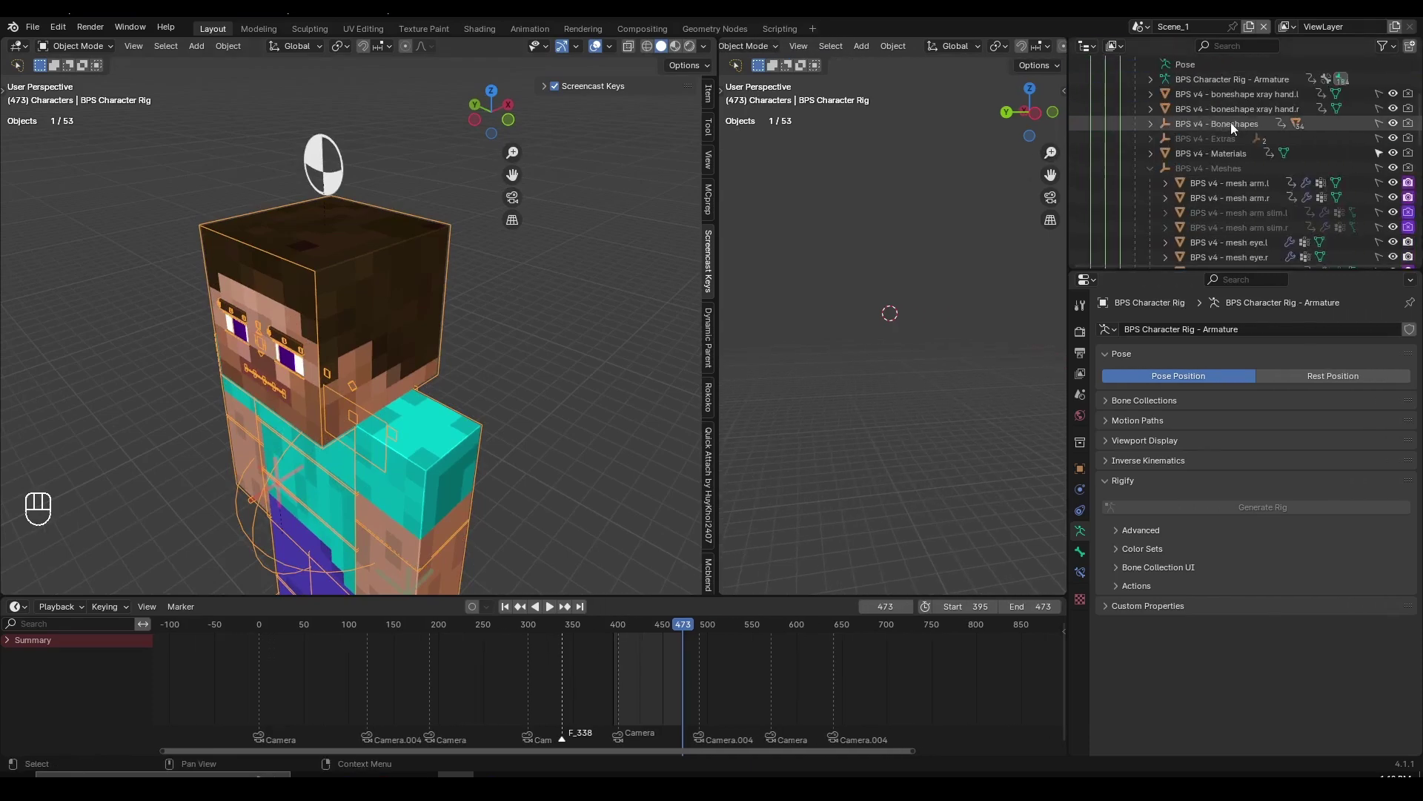
pyautogui.click(1151, 171)
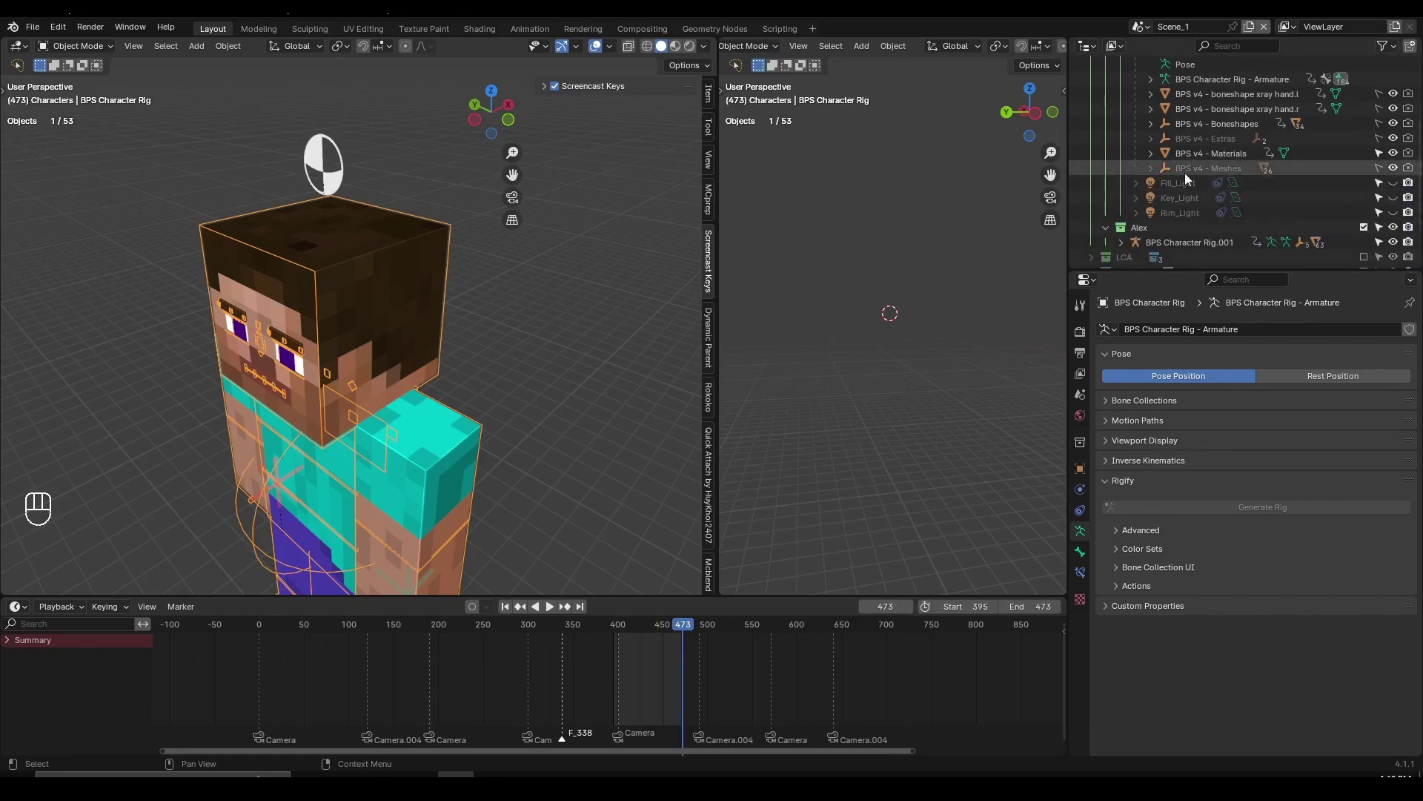
pyautogui.click(1149, 167)
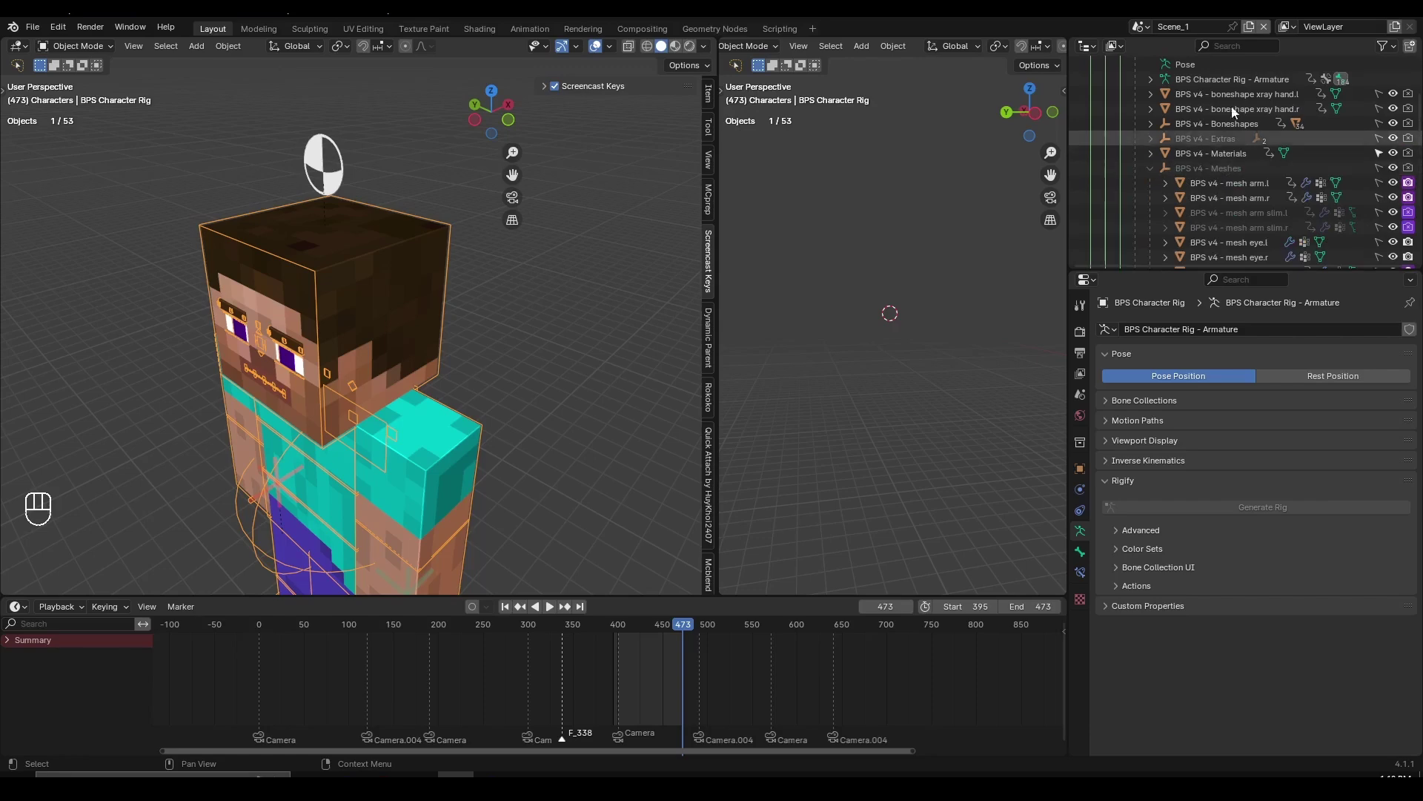
# - Show the Selectable restriction toggles in the outliner using its filter options
pyautogui.click(1382, 48)
pyautogui.click(1383, 49)
pyautogui.click(1388, 49)
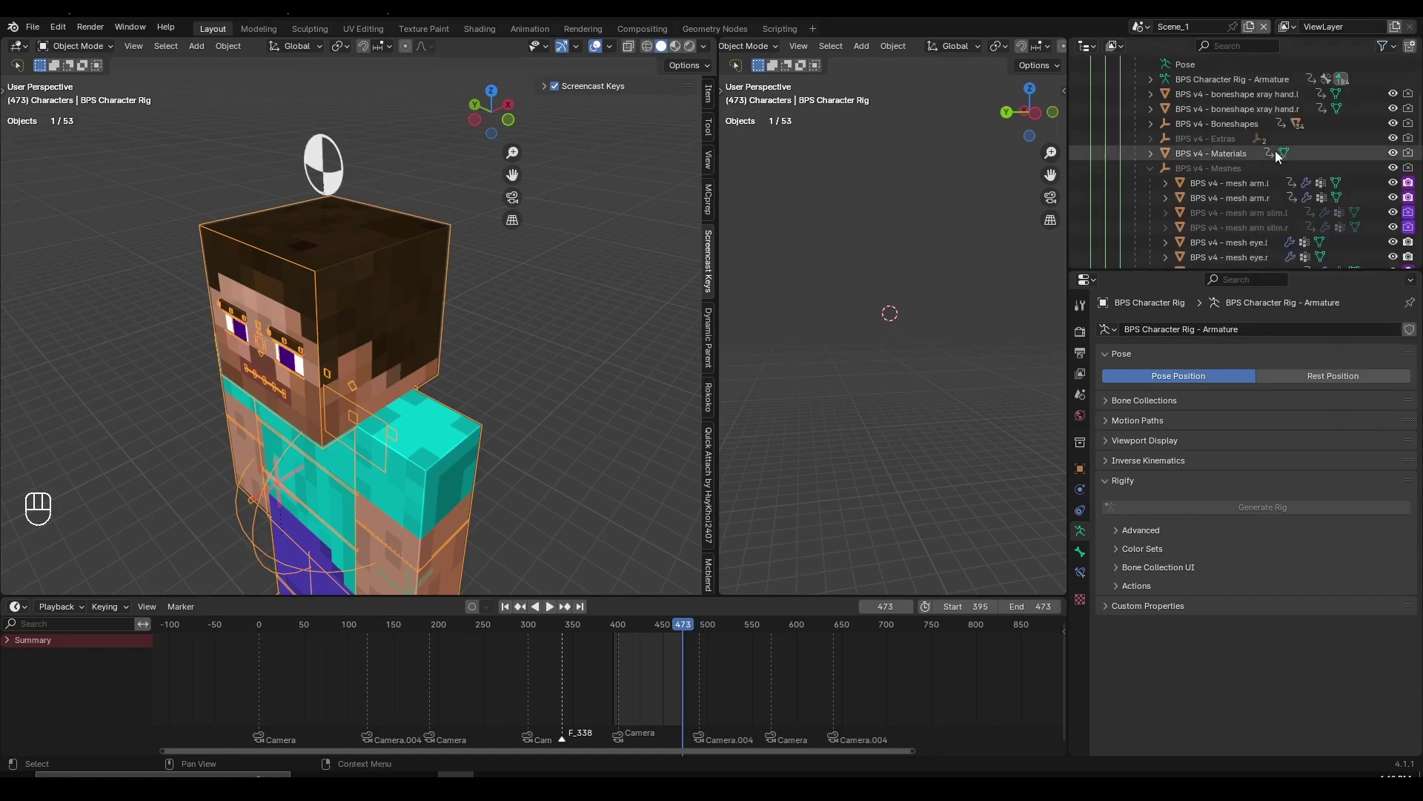
pyautogui.click(1385, 49)
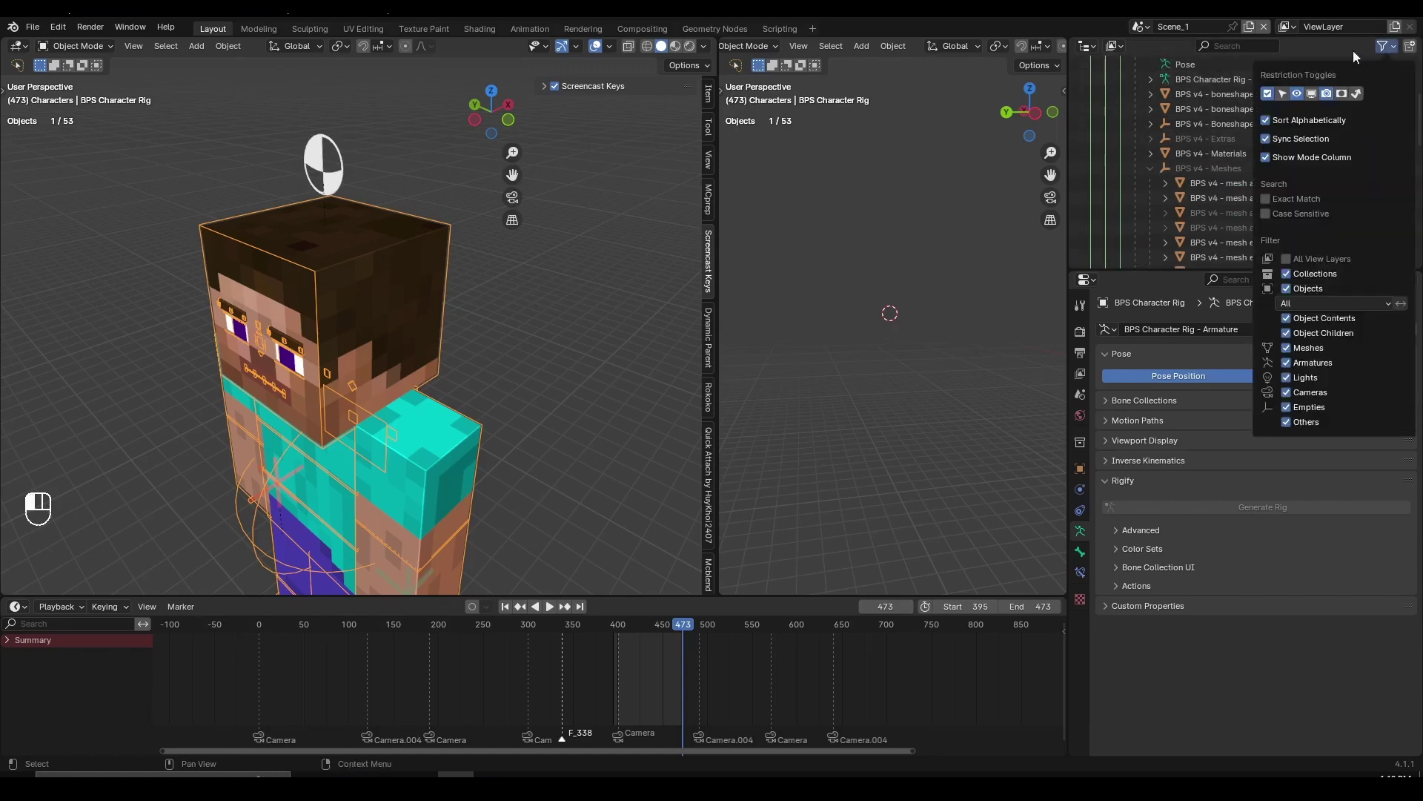
pyautogui.click(1283, 95)
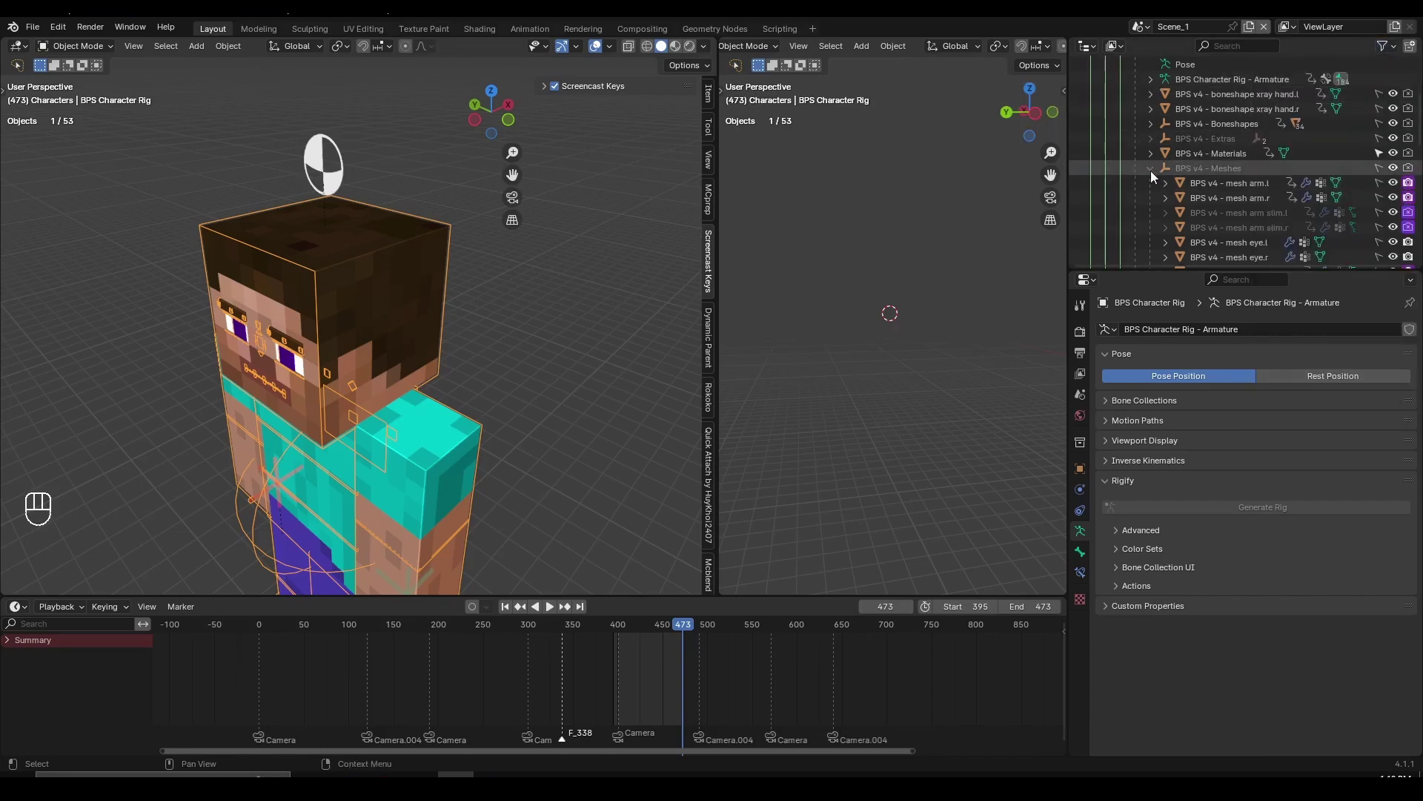
pyautogui.click(1151, 169)
pyautogui.click(1151, 170)
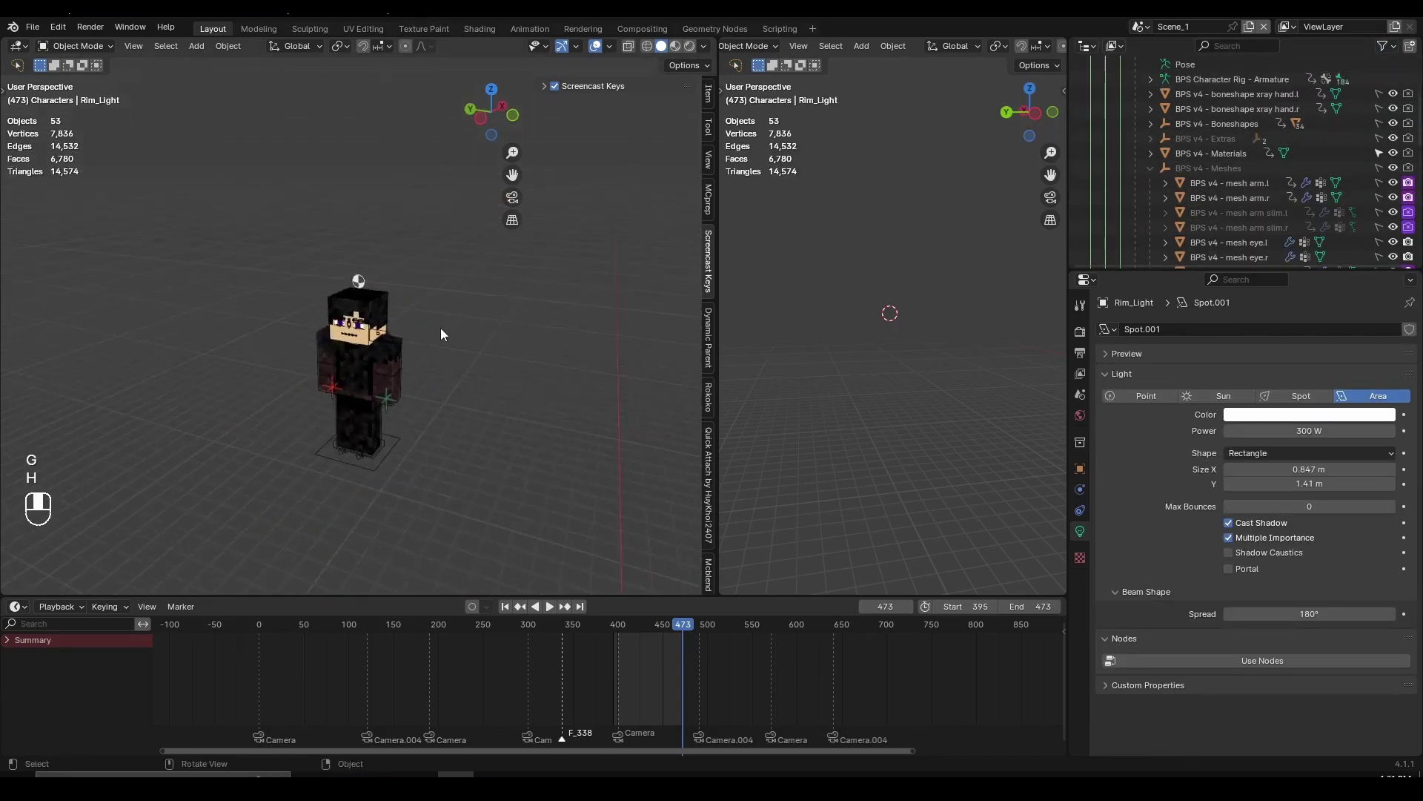
# - Select the dark-haired character's rig and examine its head and face from several angles
pyautogui.moveTo(456, 385); pyautogui.dragTo(414, 388, button='middle')
pyautogui.click(398, 319)
pyautogui.scroll(5, 312, 327)
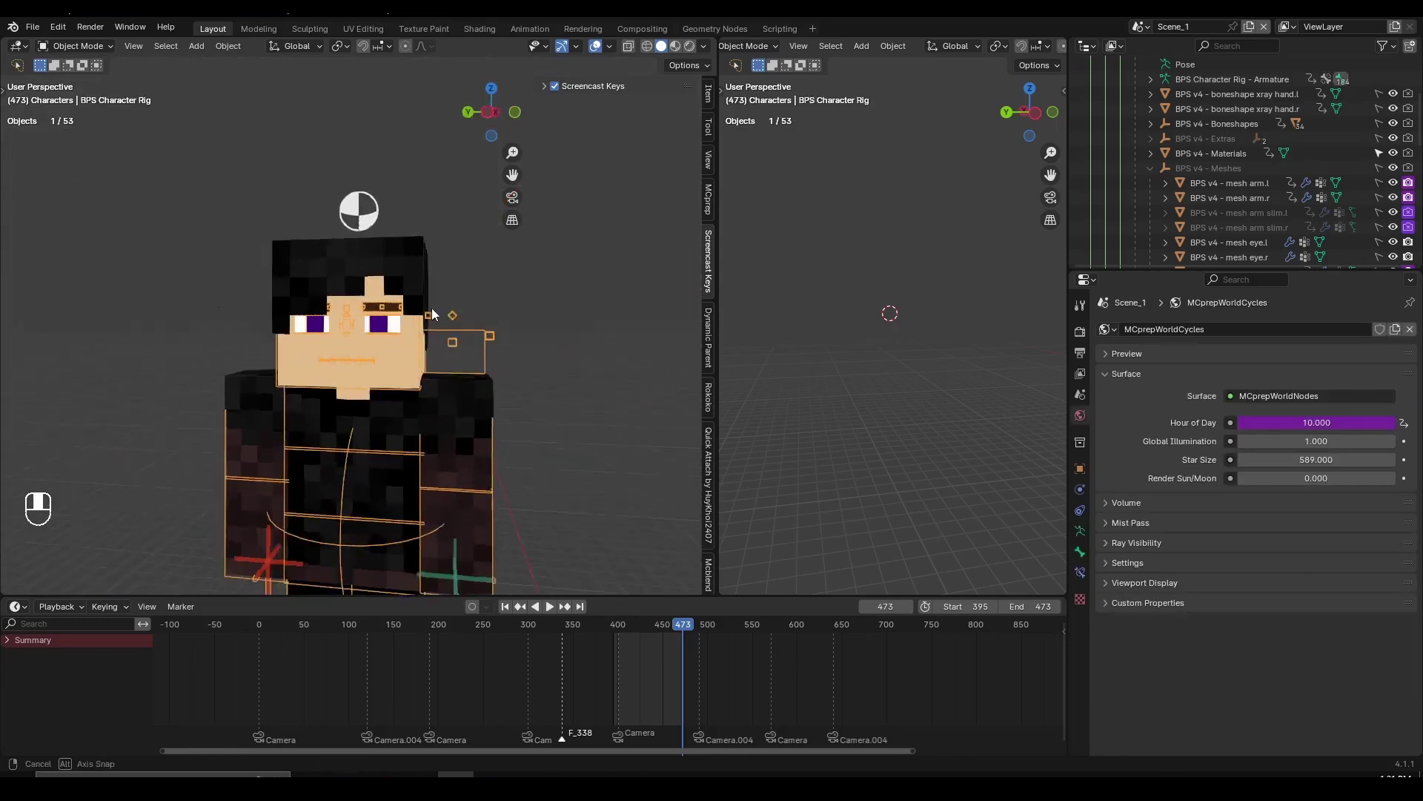
pyautogui.moveTo(215, 345); pyautogui.dragTo(278, 222, button='middle')
pyautogui.scroll(4, 152, 276)
pyautogui.moveTo(343, 155); pyautogui.dragTo(361, 284, button='middle')
pyautogui.scroll(-3, 360, 284)
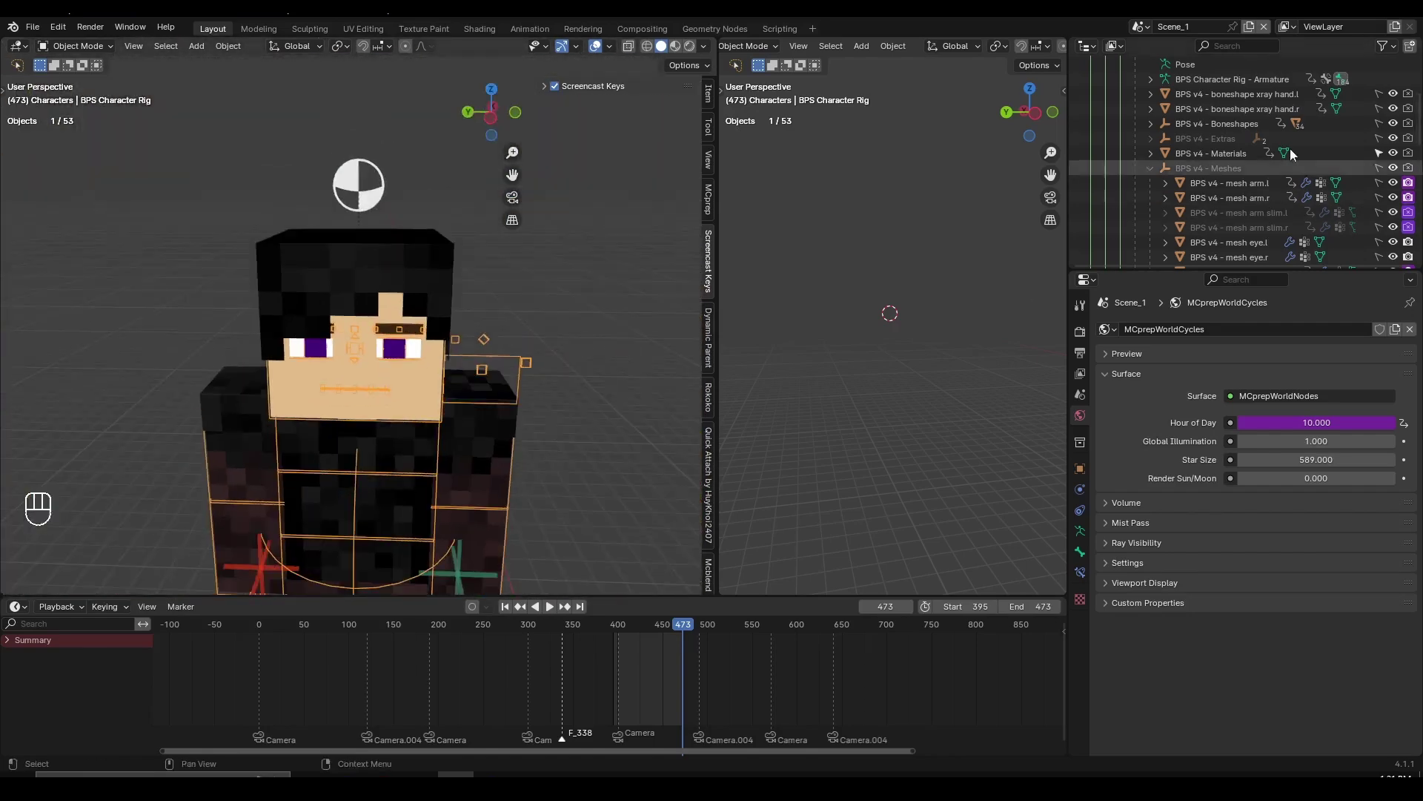
# - Make the BPS v4 - mesh layer head object under BPS v4 - Meshes selectable
pyautogui.scroll(-6, 1291, 153)
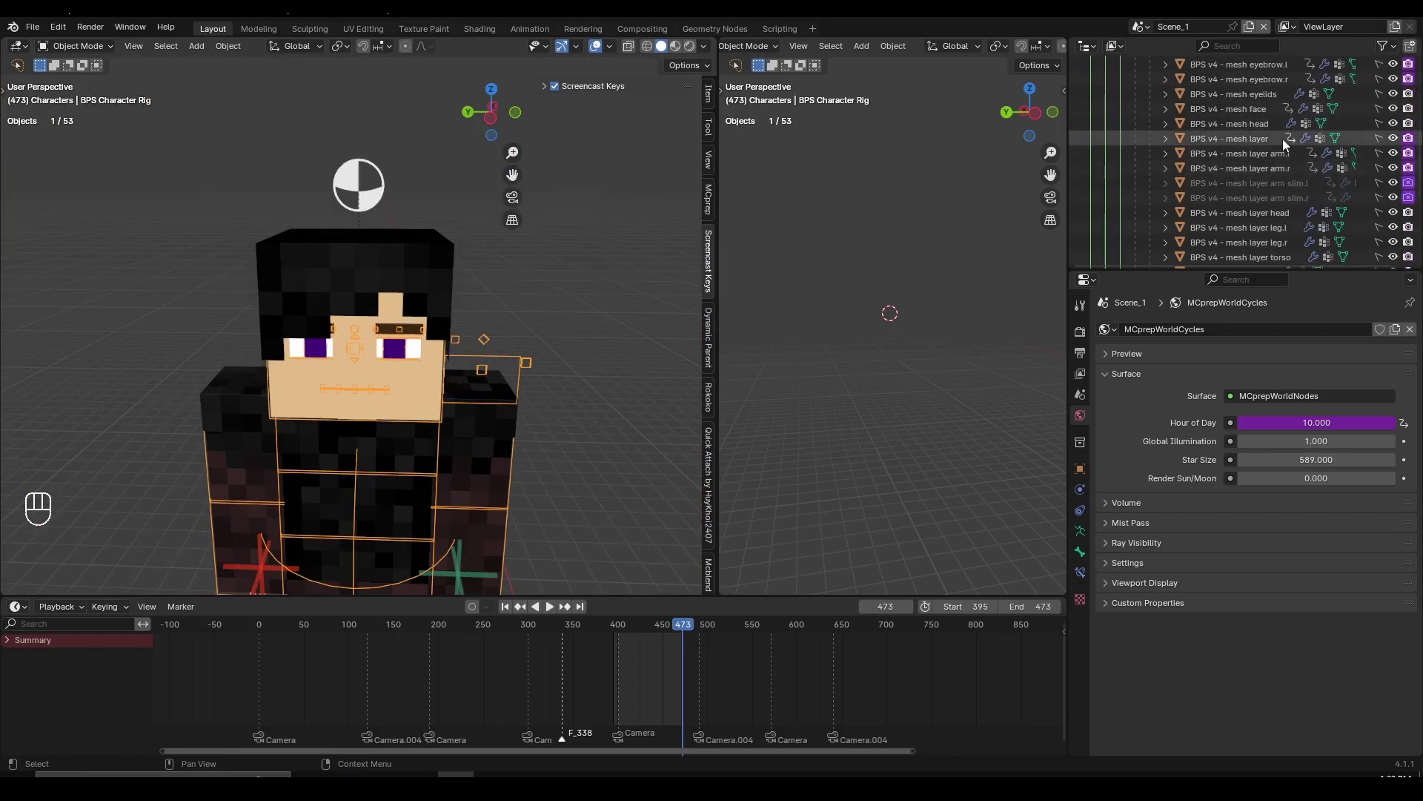
pyautogui.scroll(5, 1260, 144)
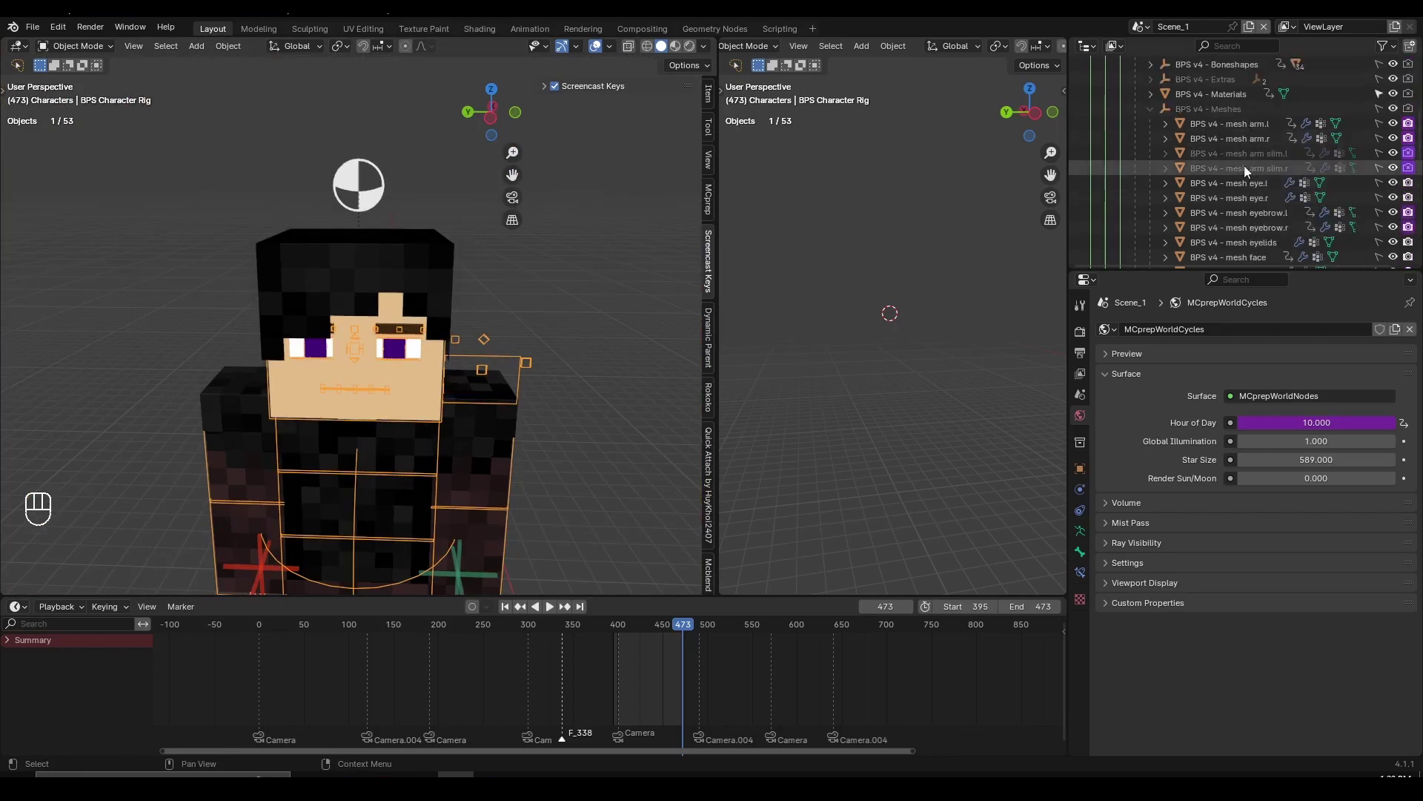
pyautogui.click(1150, 111)
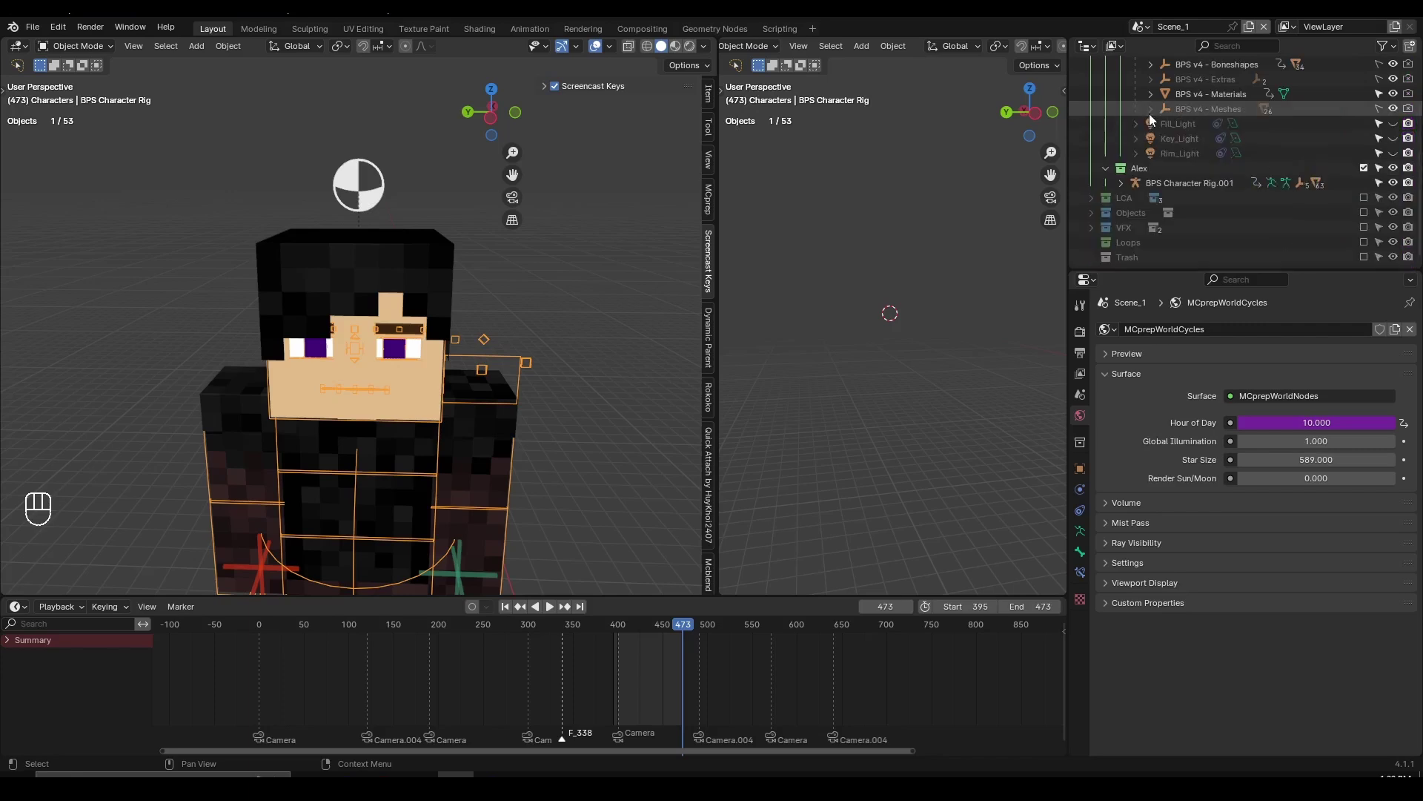
pyautogui.click(1150, 111)
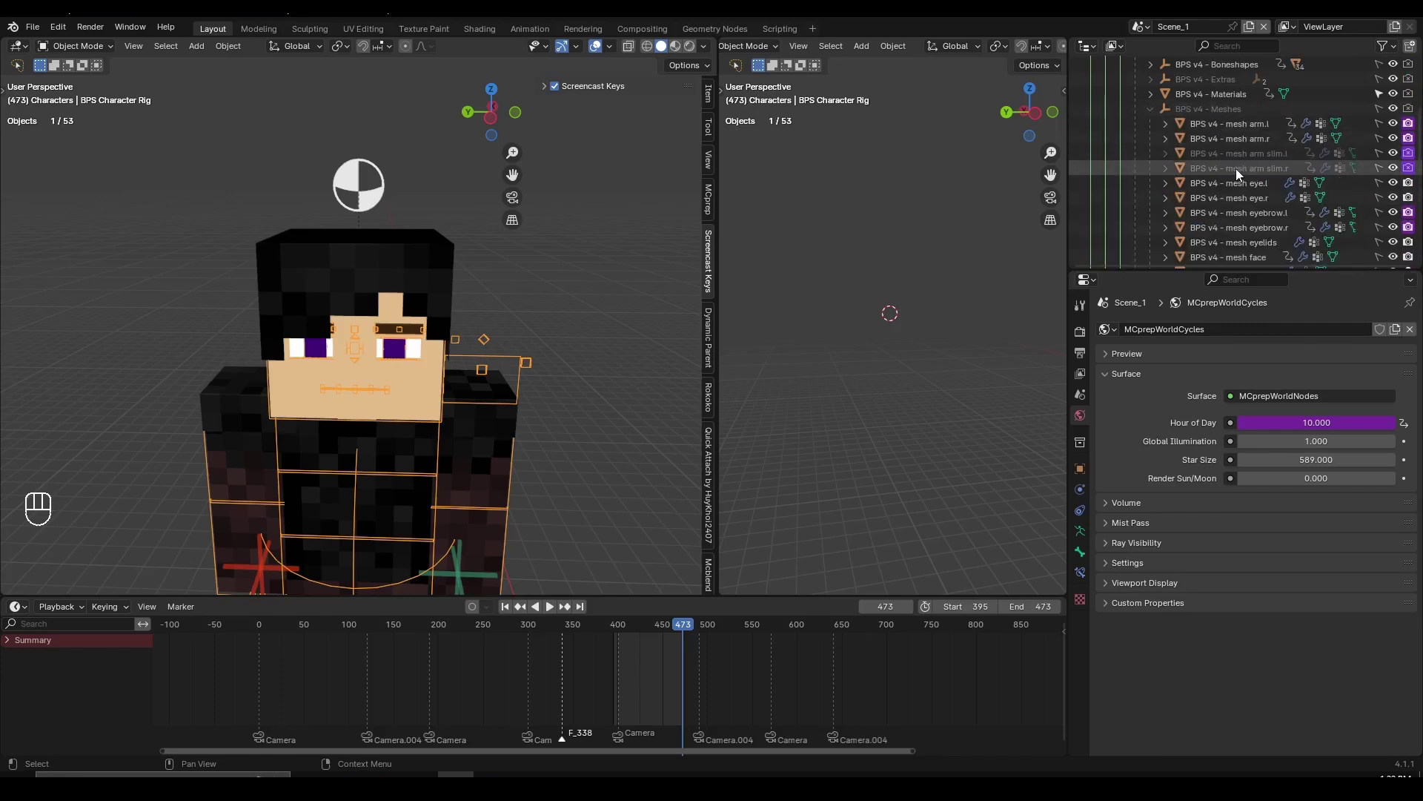
pyautogui.scroll(-4, 1253, 163)
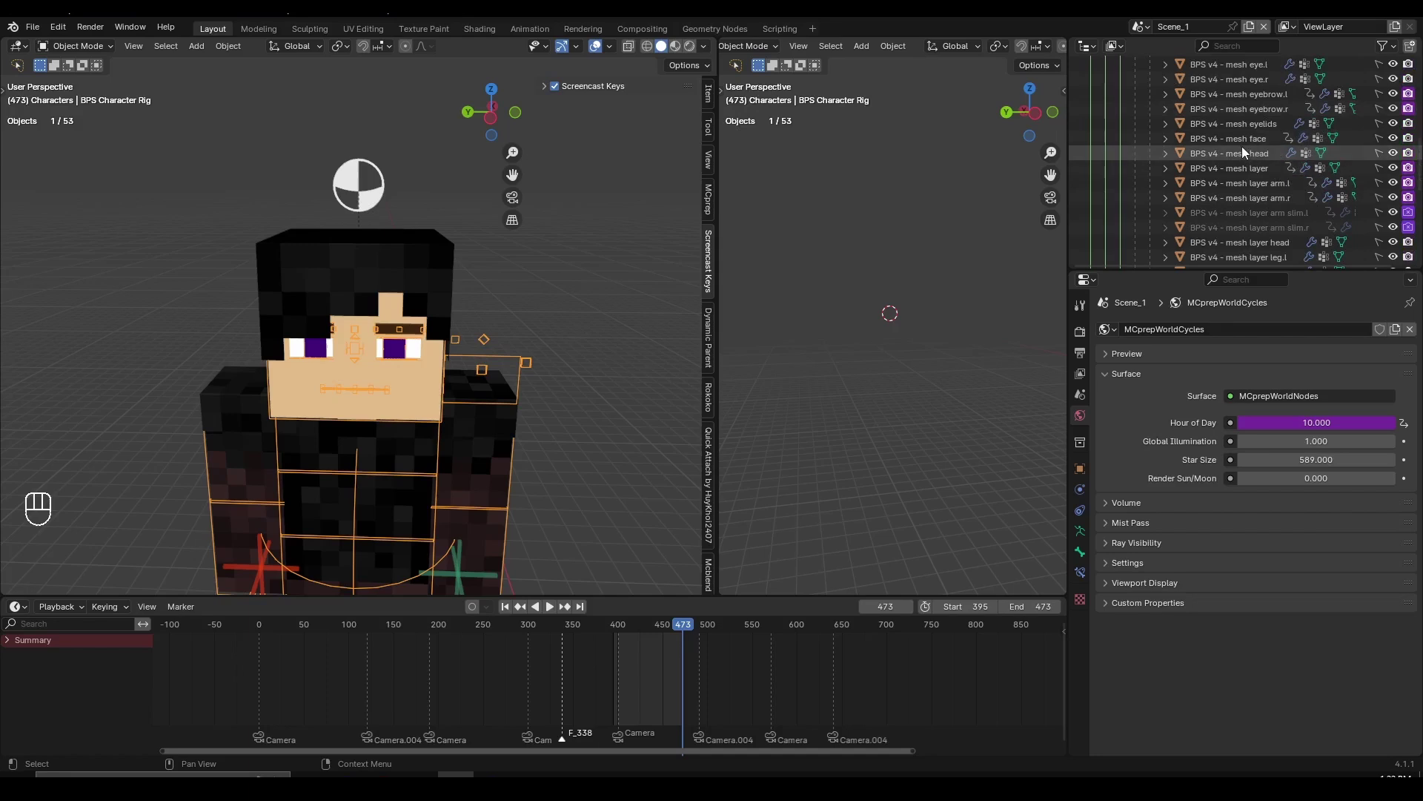
pyautogui.click(1244, 151)
pyautogui.scroll(-2, 1271, 155)
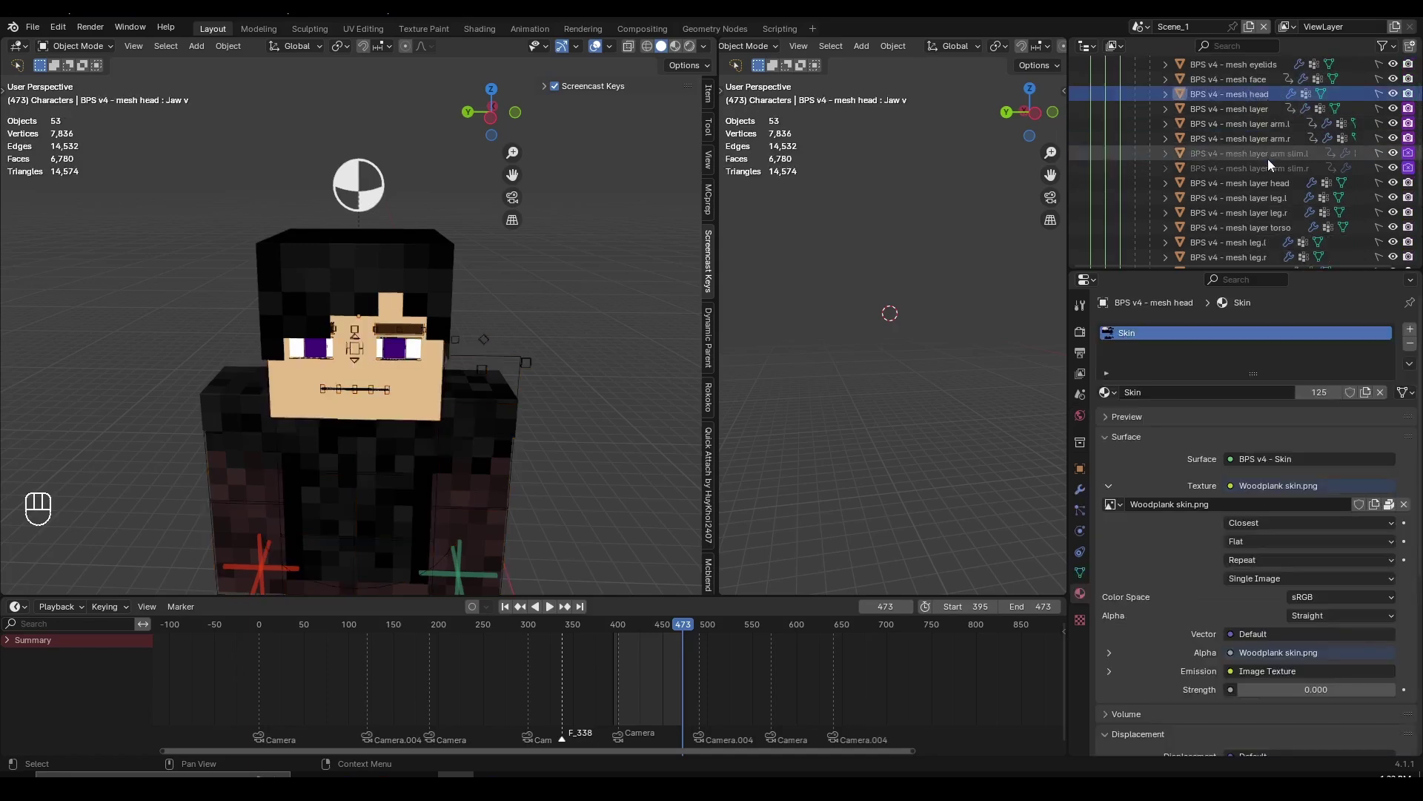
pyautogui.click(1381, 184)
# - Select the head layer mesh in the viewport and try moving it independently of the rig, cancelling each move
pyautogui.moveTo(521, 290); pyautogui.dragTo(412, 266, button='middle')
pyautogui.click(412, 266)
pyautogui.press('g')
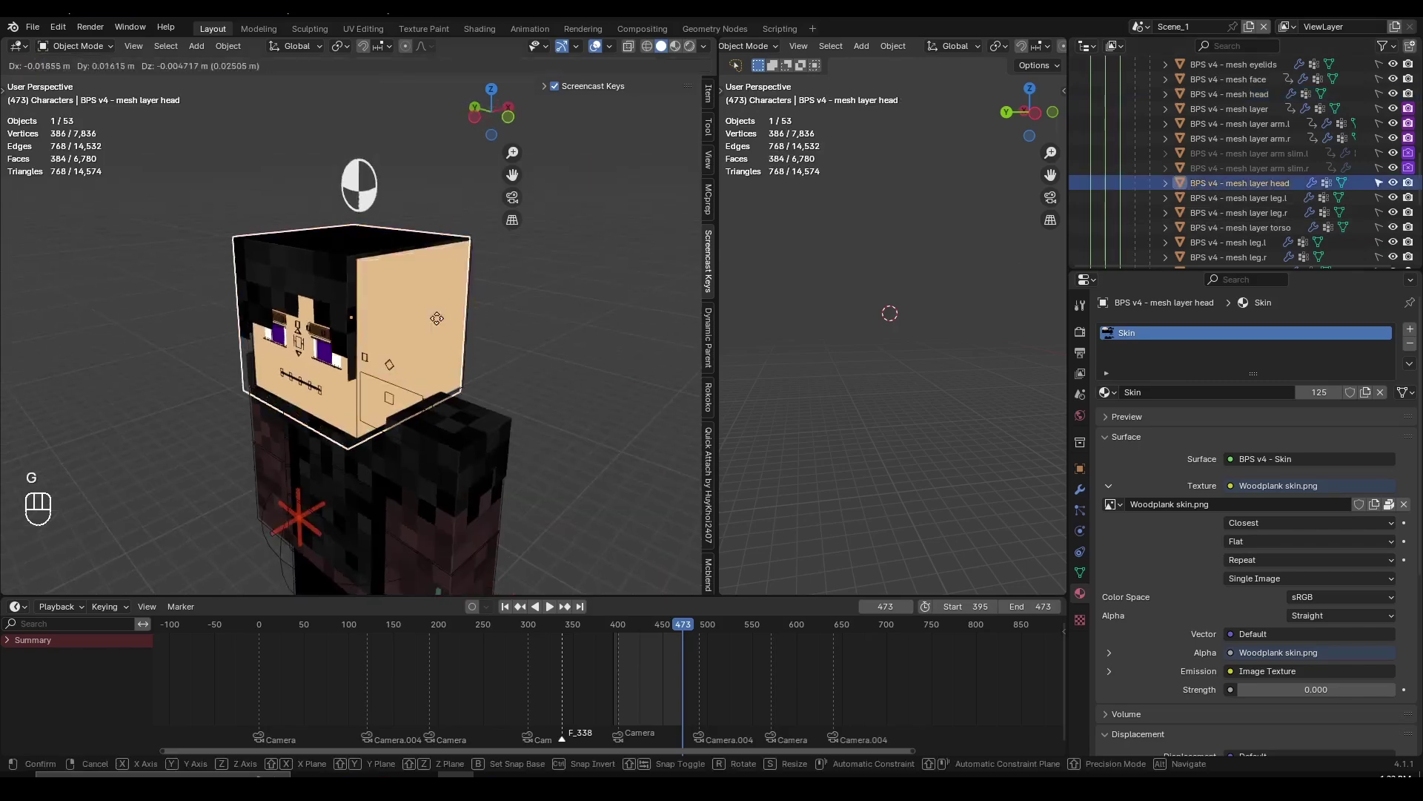
pyautogui.rightClick(470, 320)
pyautogui.moveTo(458, 334); pyautogui.dragTo(359, 403, button='middle')
pyautogui.scroll(-4, 510, 352)
pyautogui.press('g')
pyautogui.rightClick(388, 357)
pyautogui.press('g')
pyautogui.rightClick(461, 363)
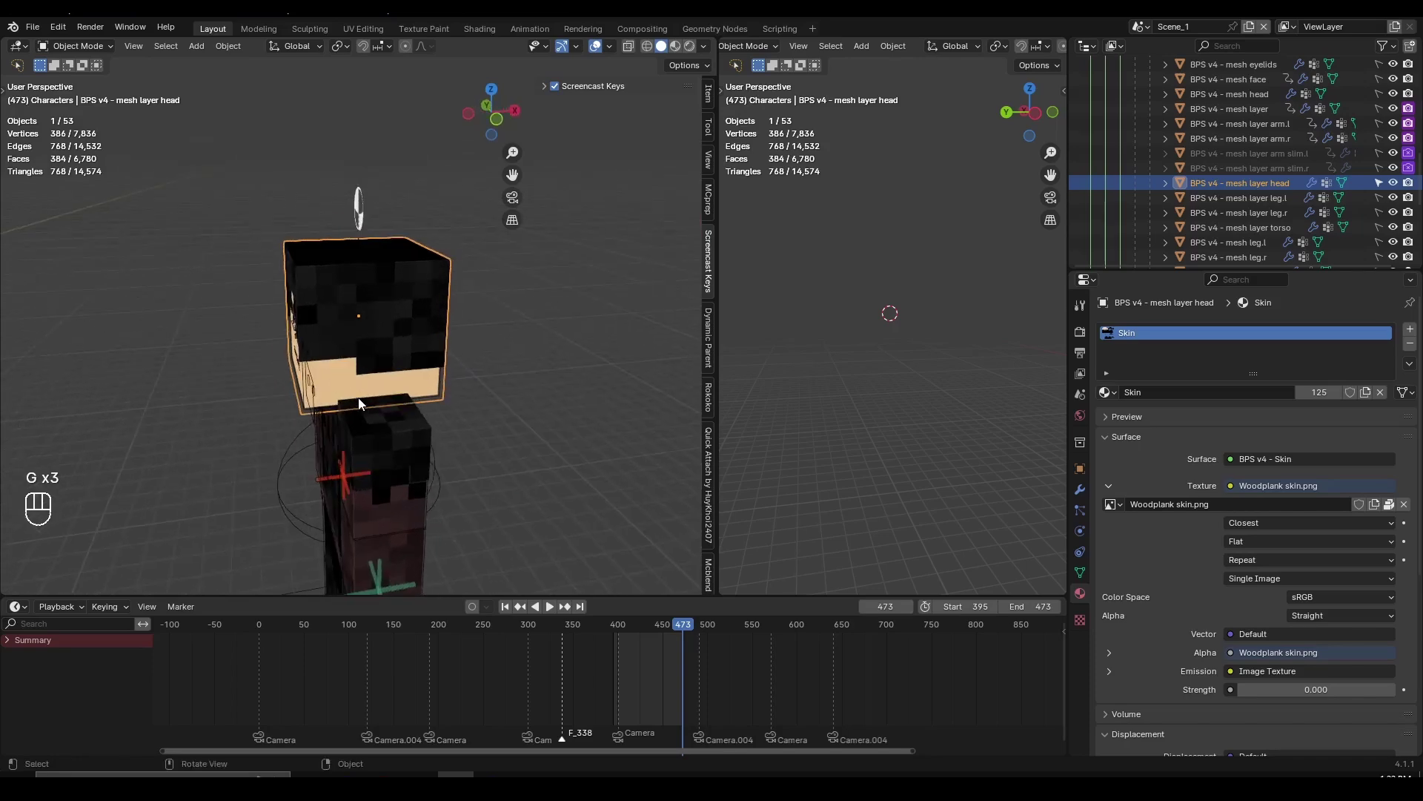
# - Enter Edit Mode on the BPS v4 - mesh layer head object for face editing
pyautogui.scroll(2, 359, 403)
pyautogui.press('Tab')
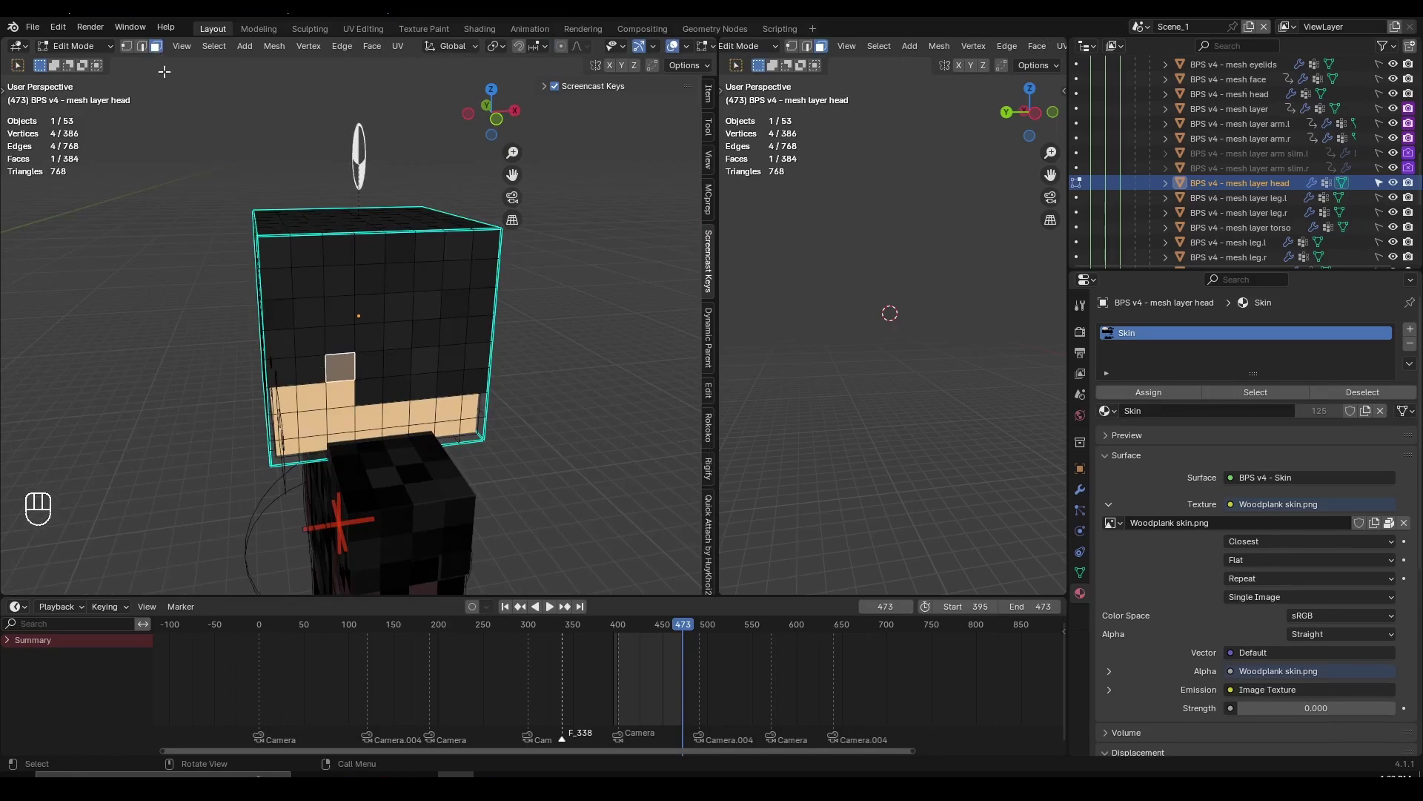
pyautogui.scroll(4, 343, 385)
pyautogui.scroll(-6, 350, 341)
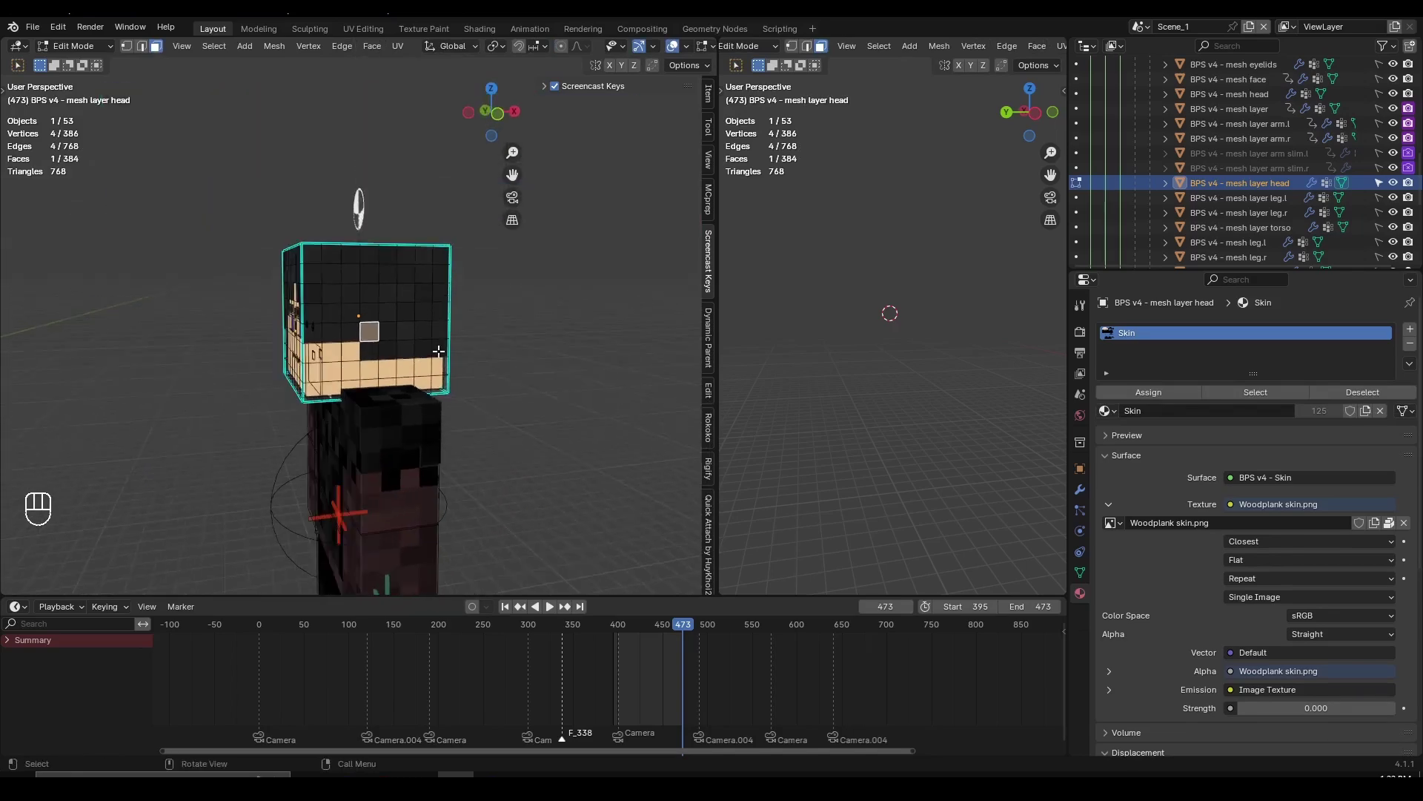
pyautogui.scroll(2, 438, 351)
pyautogui.moveTo(438, 351); pyautogui.dragTo(393, 282, button='middle')
pyautogui.scroll(3, 383, 274)
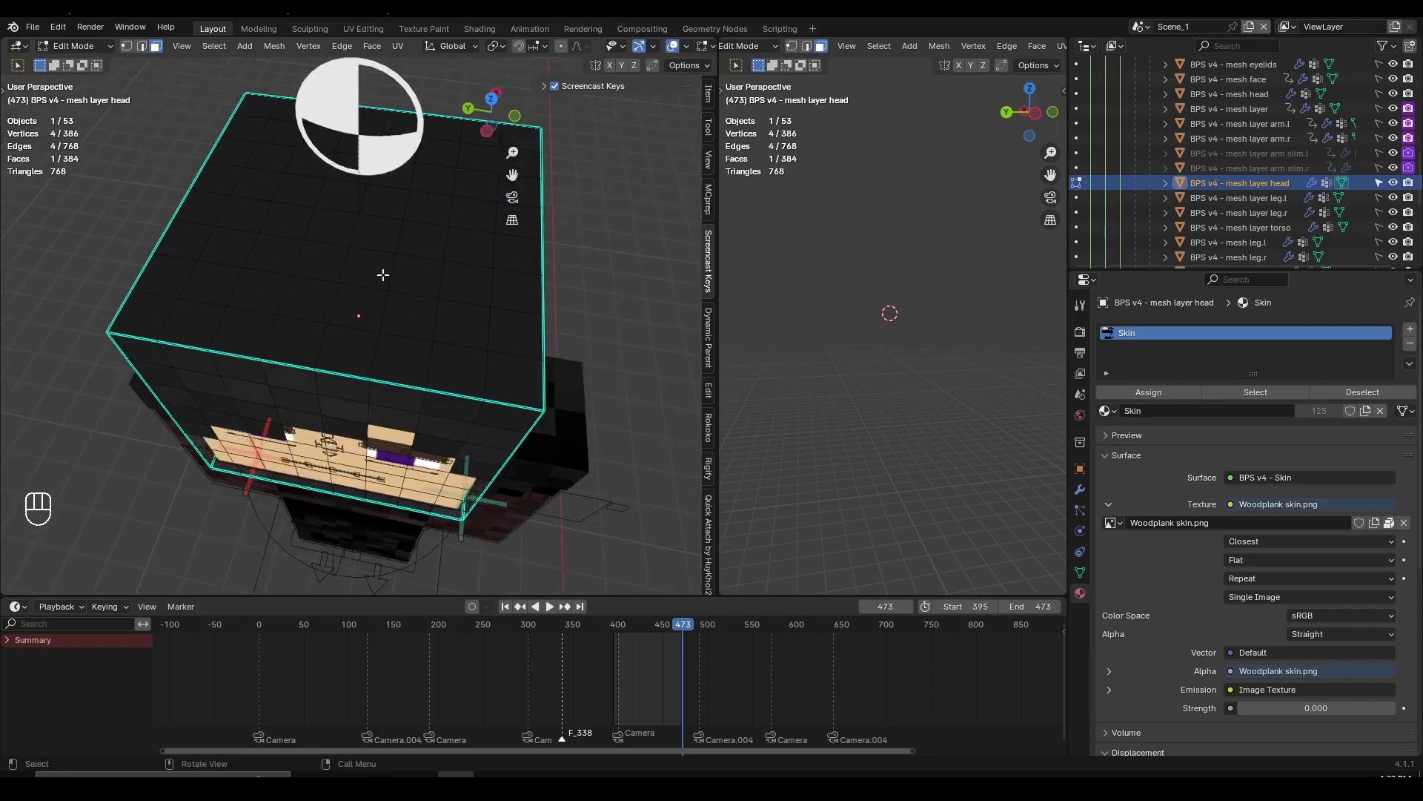
# - Select seven adjoining faces on top of the head layer mesh, extrude them outward and leave Edit Mode
pyautogui.keyDown('shift'); pyautogui.click(384, 236); pyautogui.keyUp('shift')
pyautogui.keyDown('shift'); pyautogui.click(371, 267); pyautogui.keyUp('shift')
pyautogui.keyDown('shift'); pyautogui.click(333, 225); pyautogui.keyUp('shift')
pyautogui.keyDown('shift'); pyautogui.click(319, 259); pyautogui.keyUp('shift')
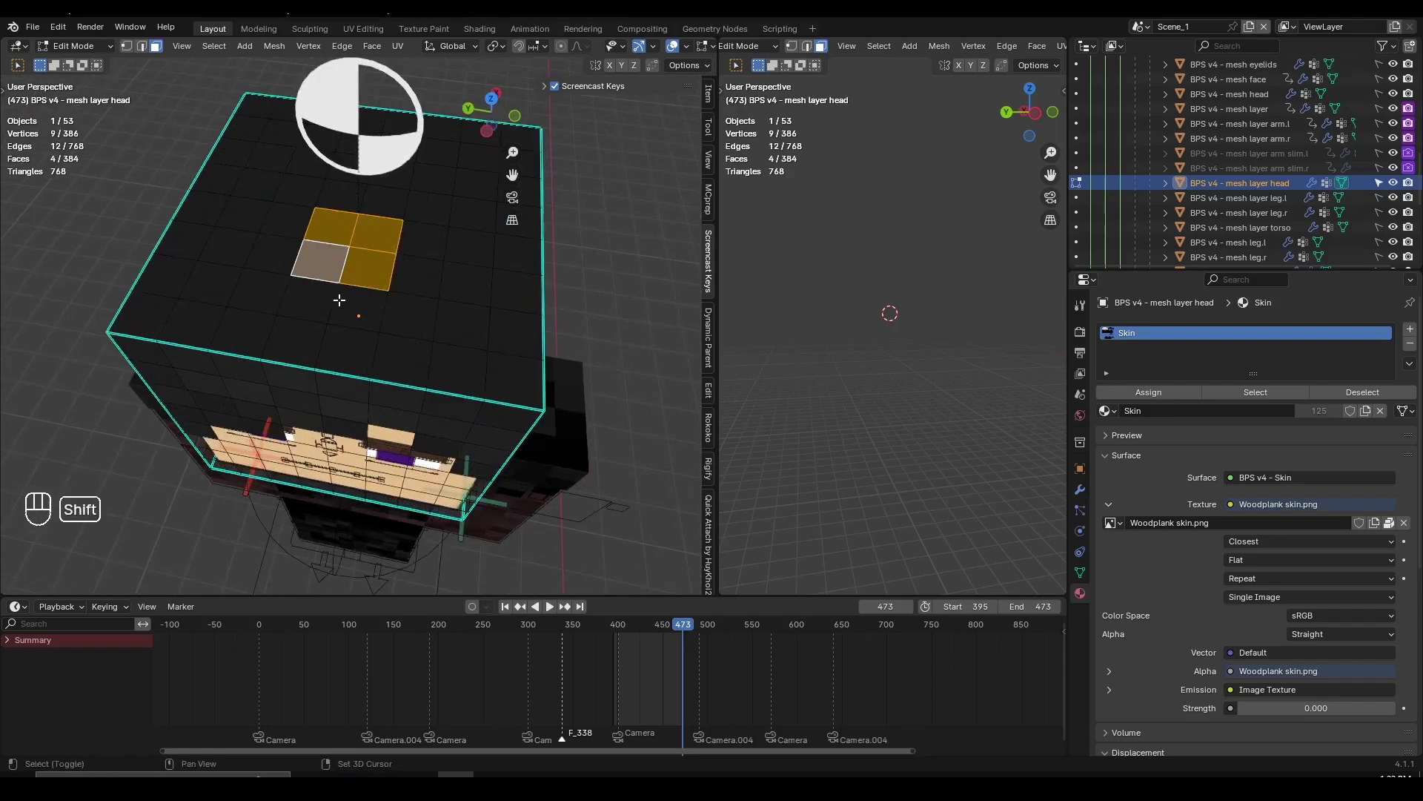
pyautogui.keyDown('shift'); pyautogui.click(357, 308); pyautogui.keyUp('shift')
pyautogui.keyDown('shift'); pyautogui.click(409, 318); pyautogui.keyUp('shift')
pyautogui.keyDown('shift'); pyautogui.click(416, 271); pyautogui.keyUp('shift')
pyautogui.moveTo(416, 271)
pyautogui.mouseDown(button='middle')
pyautogui.moveTo(438, 312)
pyautogui.moveTo(486, 235)
pyautogui.moveTo(447, 325)
pyautogui.moveTo(532, 273)
pyautogui.moveTo(401, 284)
pyautogui.moveTo(212, 258)
pyautogui.moveTo(393, 271)
pyautogui.moveTo(500, 312)
pyautogui.moveTo(366, 341)
pyautogui.moveTo(429, 294)
pyautogui.mouseUp(button='middle')
pyautogui.scroll(3, 477, 308)
pyautogui.press('e')
pyautogui.click(482, 275)
pyautogui.press('Tab')
pyautogui.scroll(2, 430, 294)
# - Select seven adjoining faces on the side of the head layer mesh in Edit Mode and extrude them outward
pyautogui.press('Tab')
pyautogui.click(373, 291)
pyautogui.keyDown('shift'); pyautogui.click(405, 294); pyautogui.keyUp('shift')
pyautogui.keyDown('shift'); pyautogui.click(367, 358); pyautogui.keyUp('shift')
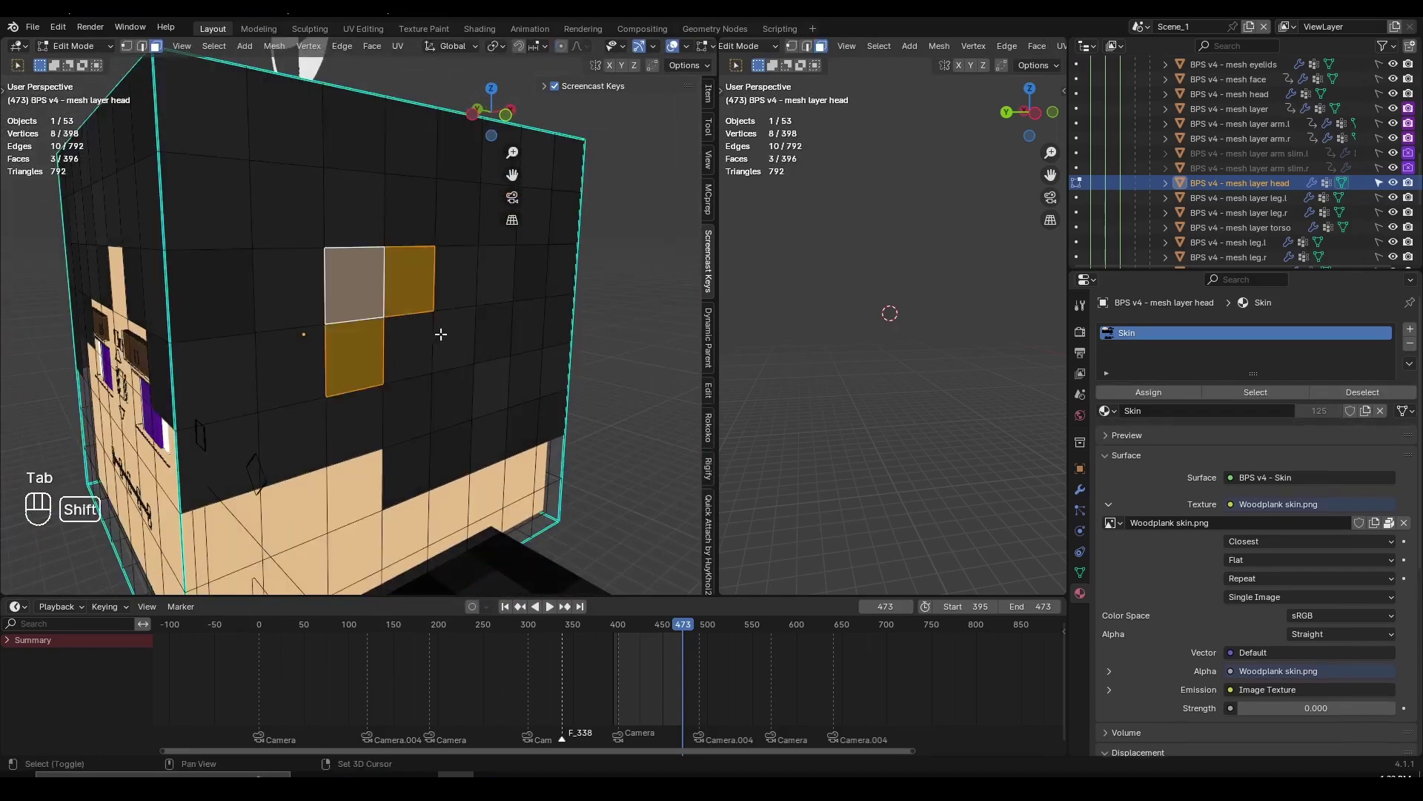
pyautogui.keyDown('shift'); pyautogui.click(449, 338); pyautogui.keyUp('shift')
pyautogui.keyDown('shift'); pyautogui.click(407, 343); pyautogui.keyUp('shift')
pyautogui.keyDown('shift'); pyautogui.click(449, 404); pyautogui.keyUp('shift')
pyautogui.keyDown('shift'); pyautogui.click(416, 415); pyautogui.keyUp('shift')
pyautogui.moveTo(416, 414); pyautogui.dragTo(496, 389, button='middle')
pyautogui.press('e')
pyautogui.click(523, 374)
pyautogui.press('Tab')
pyautogui.press('Tab')
# - Reselect the outer end faces of the side extrusion in Edit Mode
pyautogui.moveTo(348, 330); pyautogui.dragTo(375, 318, button='middle')
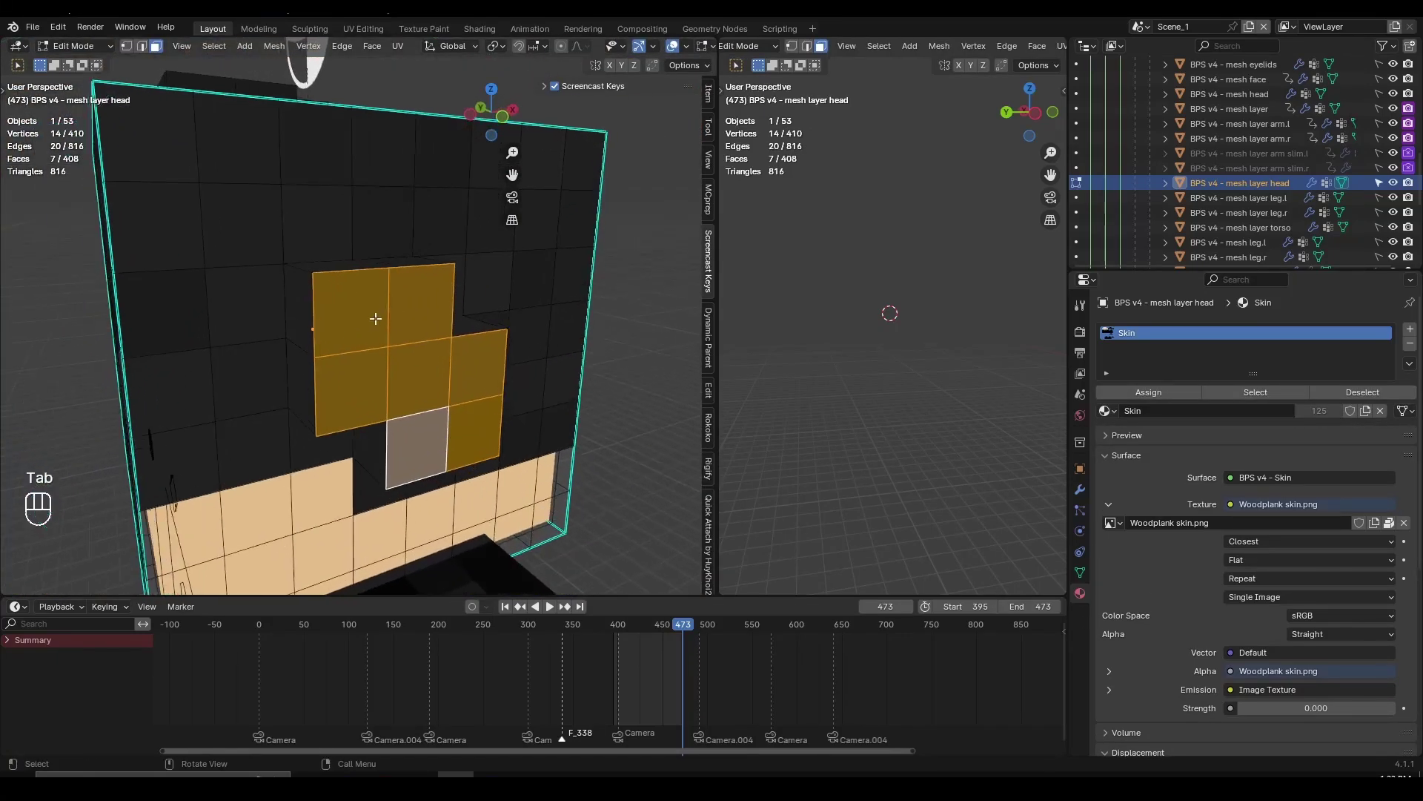
pyautogui.click(372, 320)
pyautogui.keyDown('shift'); pyautogui.click(419, 304); pyautogui.keyUp('shift')
pyautogui.keyDown('shift'); pyautogui.click(380, 386); pyautogui.keyUp('shift')
pyautogui.keyDown('shift'); pyautogui.click(410, 380); pyautogui.keyUp('shift')
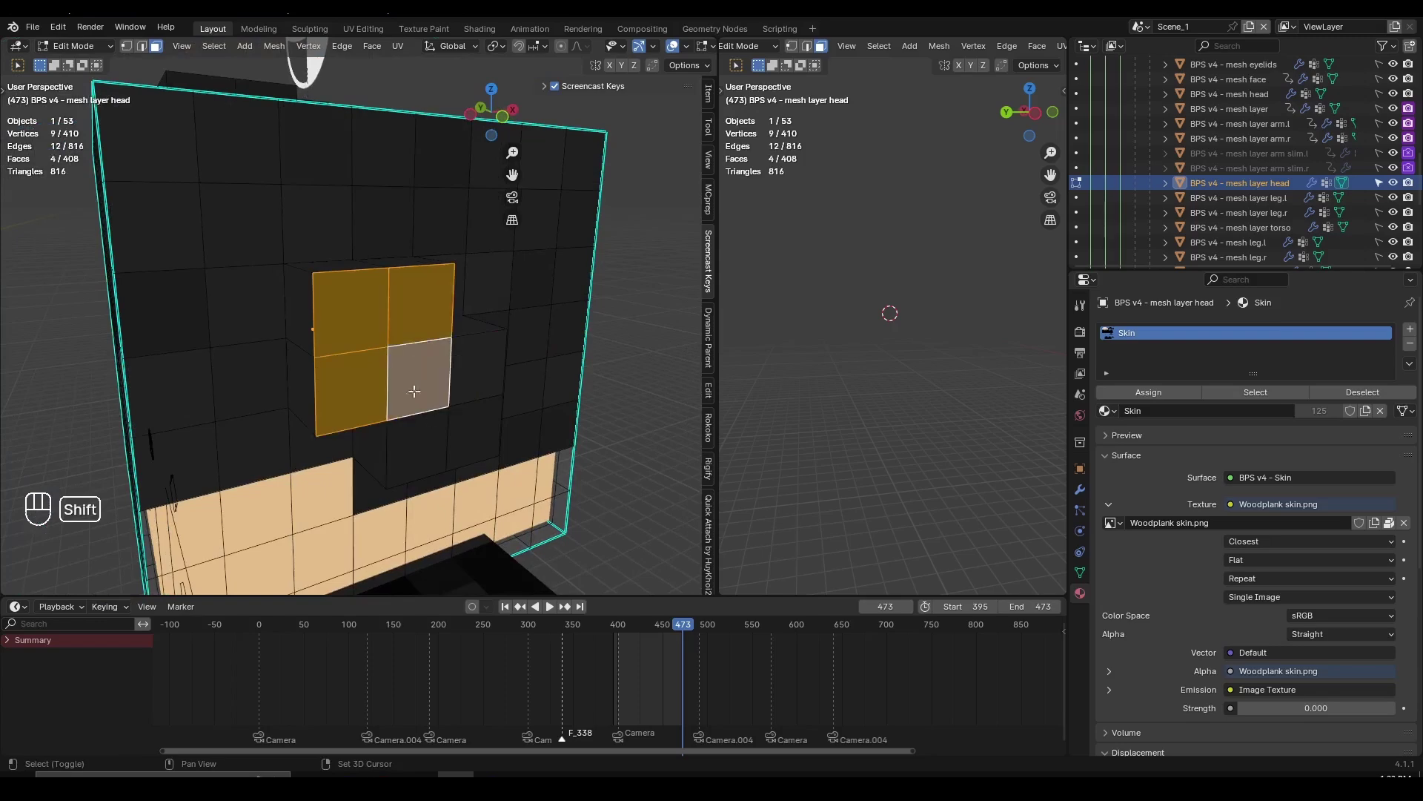
pyautogui.keyDown('shift'); pyautogui.click(437, 445); pyautogui.keyUp('shift')
pyautogui.keyDown('shift'); pyautogui.click(457, 435); pyautogui.keyUp('shift')
# - Try adding the side extrusion's wall faces to the selection one by one, then undo those additions
pyautogui.moveTo(507, 372)
pyautogui.mouseDown(button='middle')
pyautogui.moveTo(448, 368)
pyautogui.moveTo(499, 368)
pyautogui.moveTo(517, 332)
pyautogui.moveTo(493, 371)
pyautogui.mouseUp(button='middle')
pyautogui.keyDown('shift'); pyautogui.click(391, 371); pyautogui.keyUp('shift')
pyautogui.keyDown('shift'); pyautogui.click(509, 318); pyautogui.keyUp('shift')
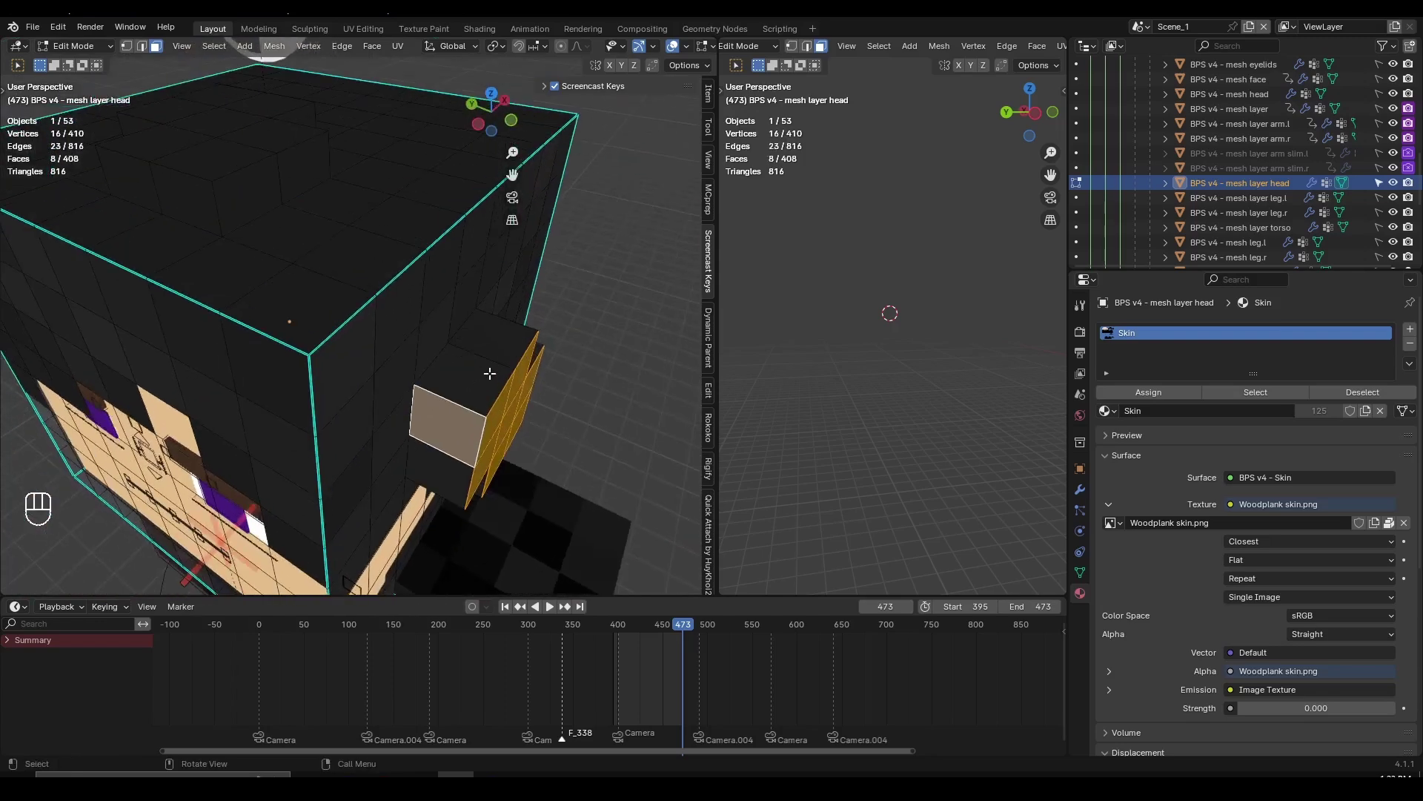
pyautogui.keyDown('shift'); pyautogui.click(490, 373); pyautogui.keyUp('shift')
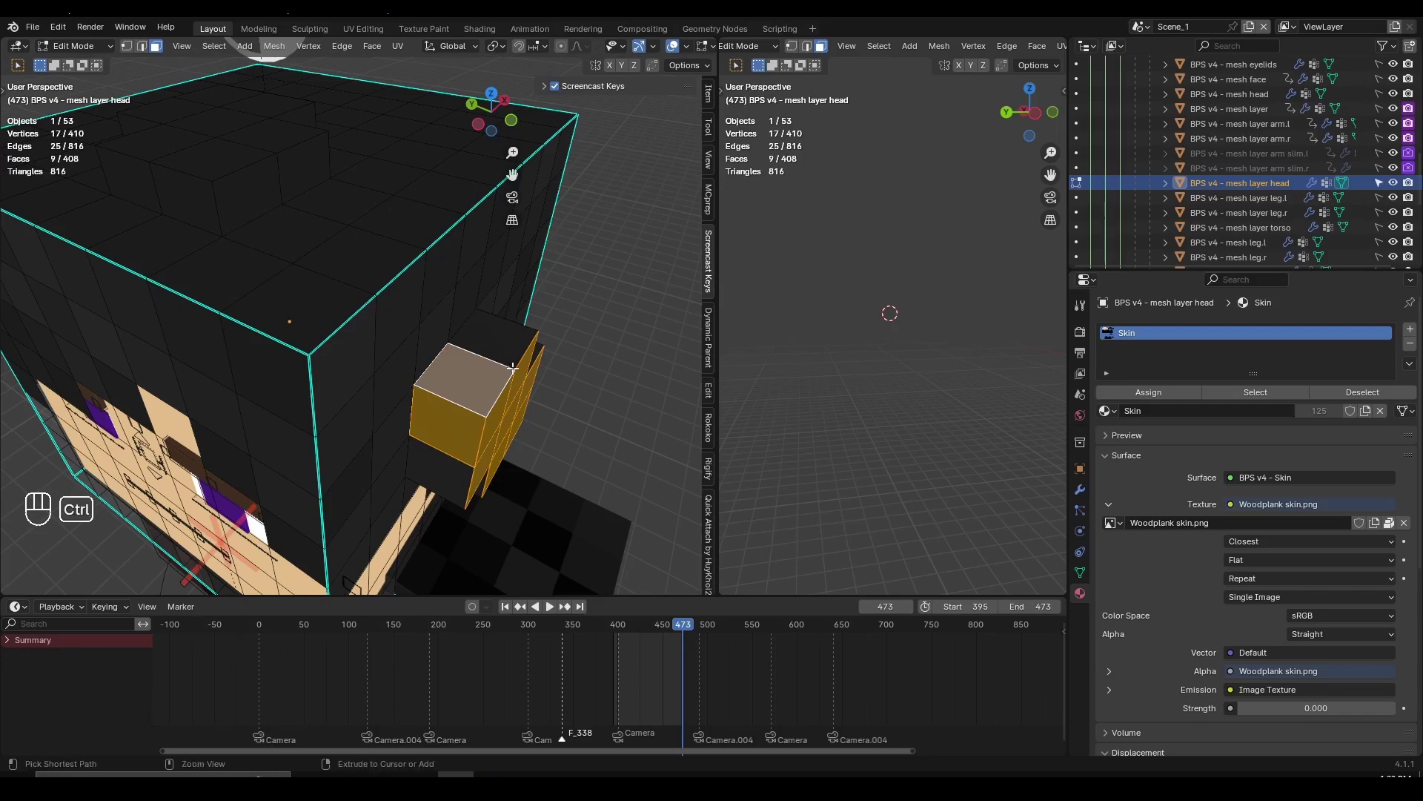
pyautogui.hotkey('ctrl', 'z')
pyautogui.hotkey('ctrl', 'z')
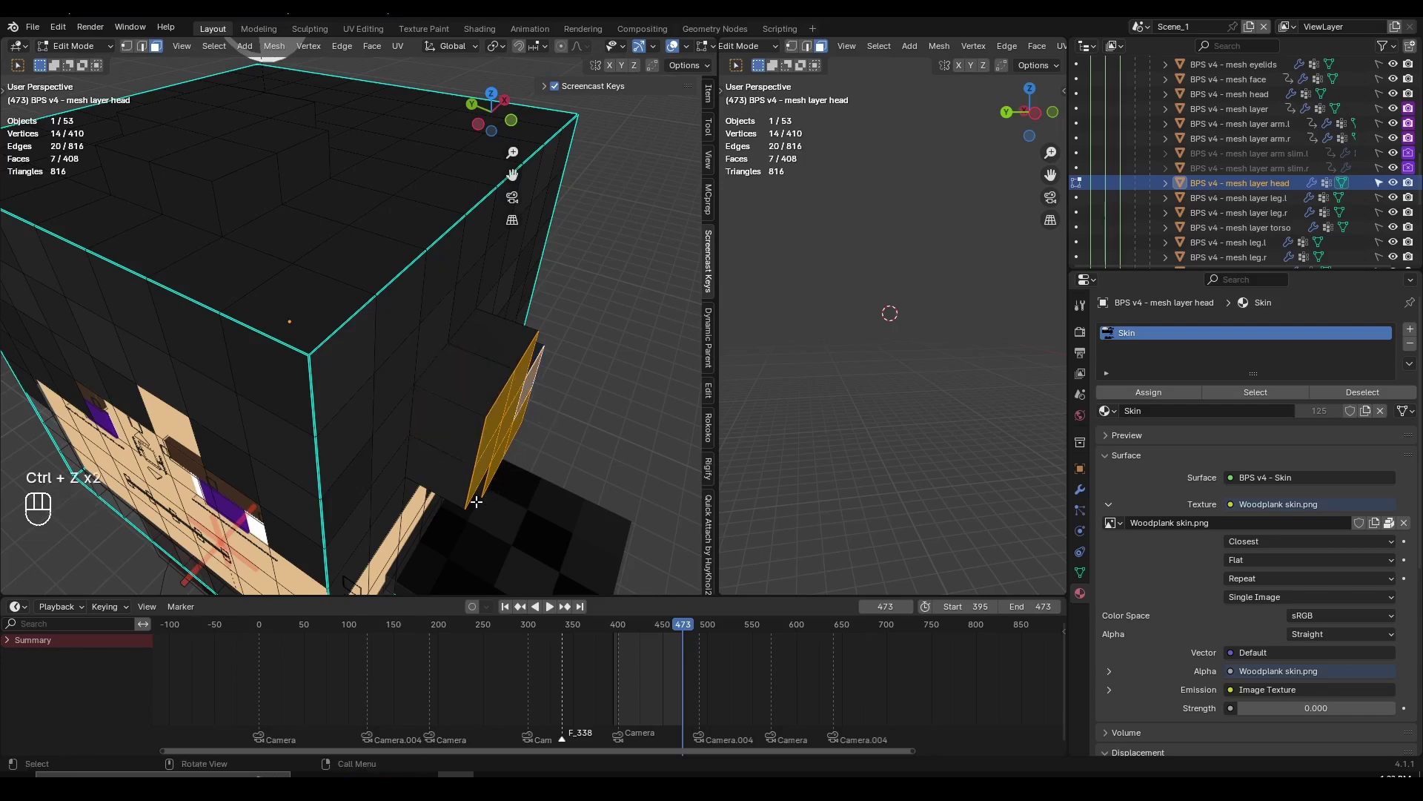
# - Grow the selection over the extrusion's walls with Select More and try moving the block, cancelling the move
pyautogui.press('ctrl+KP_Add')
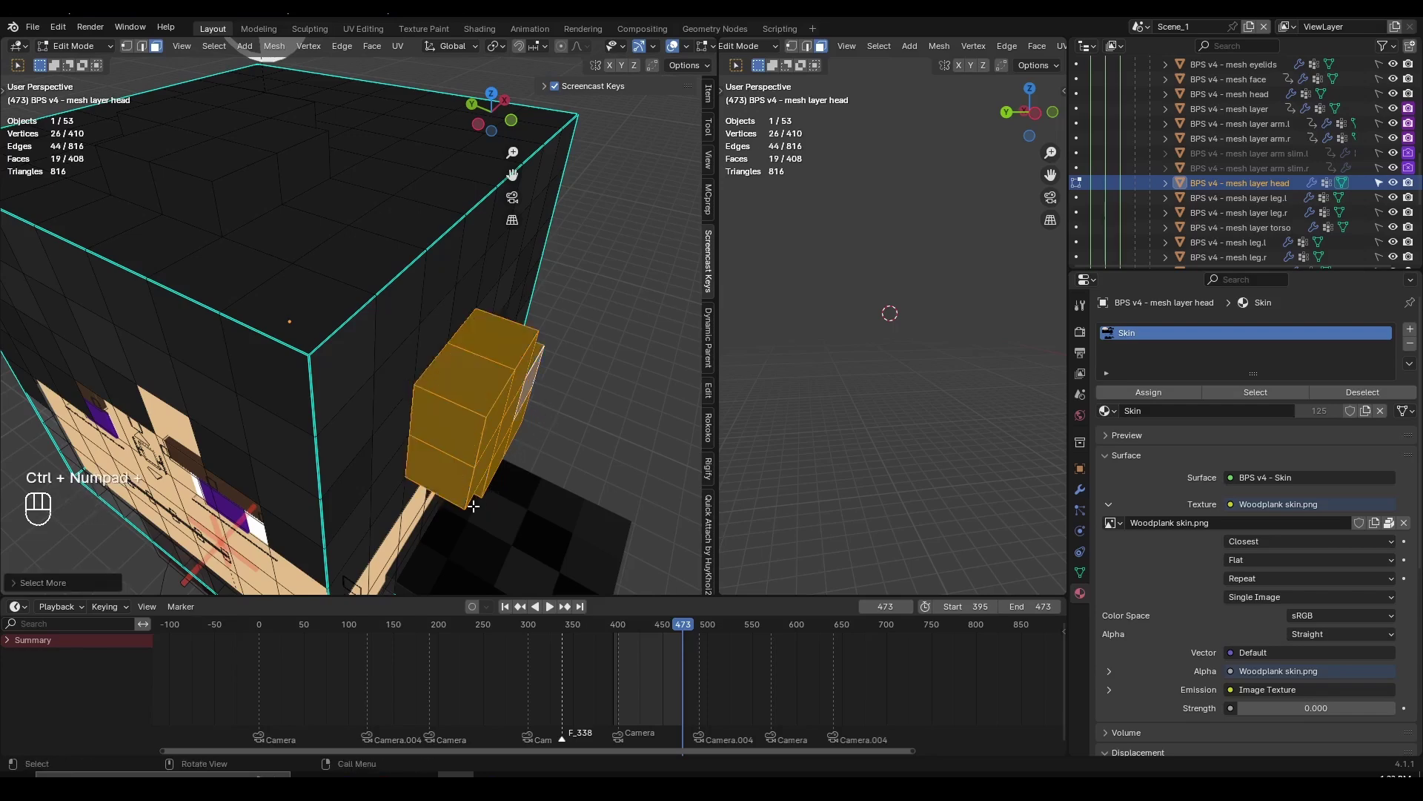
pyautogui.moveTo(460, 414); pyautogui.dragTo(327, 320, button='middle')
pyautogui.press('g')
pyautogui.rightClick(311, 349)
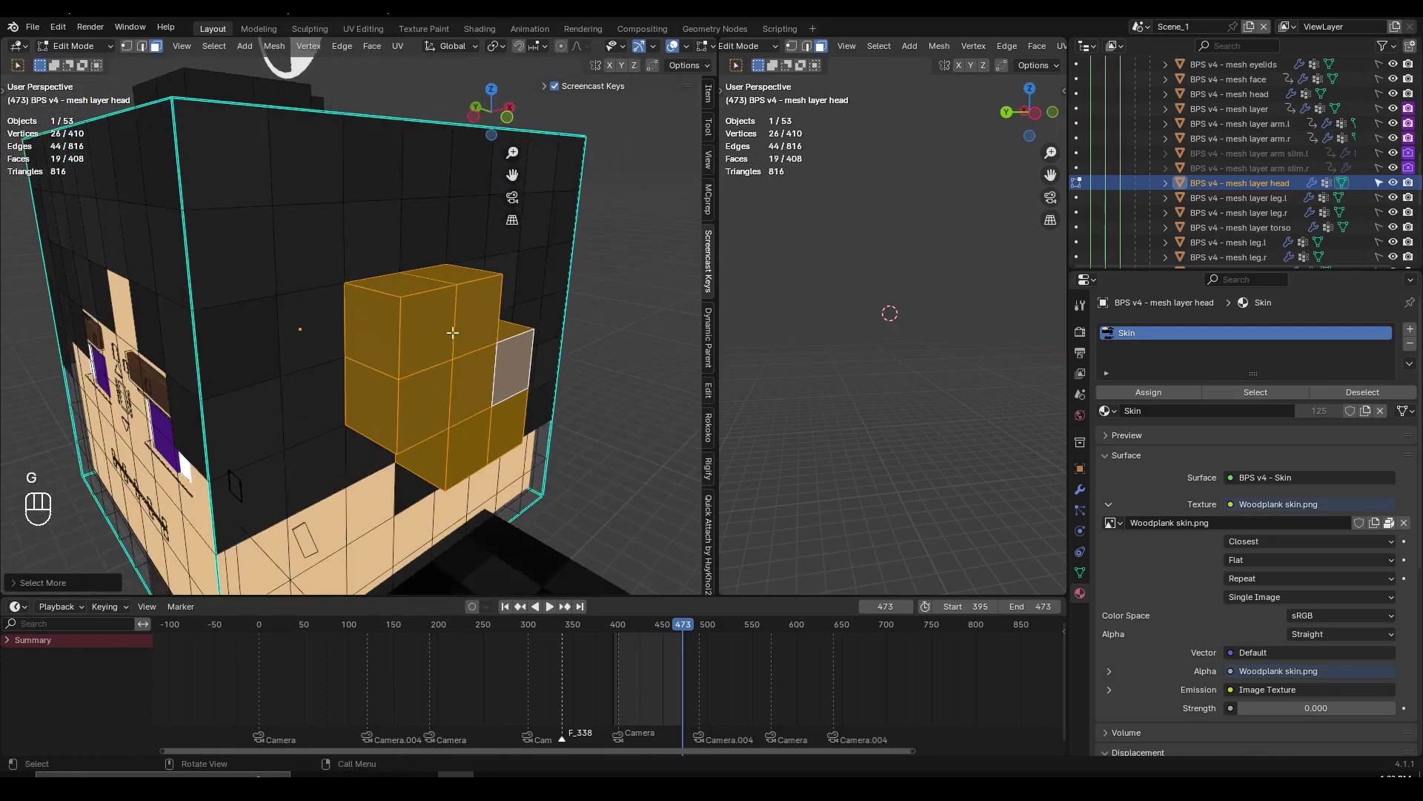
# - Grow the selection three more times with Select More, then undo back to only the extrusion's outer end faces
pyautogui.press('ctrl+KP_Add')
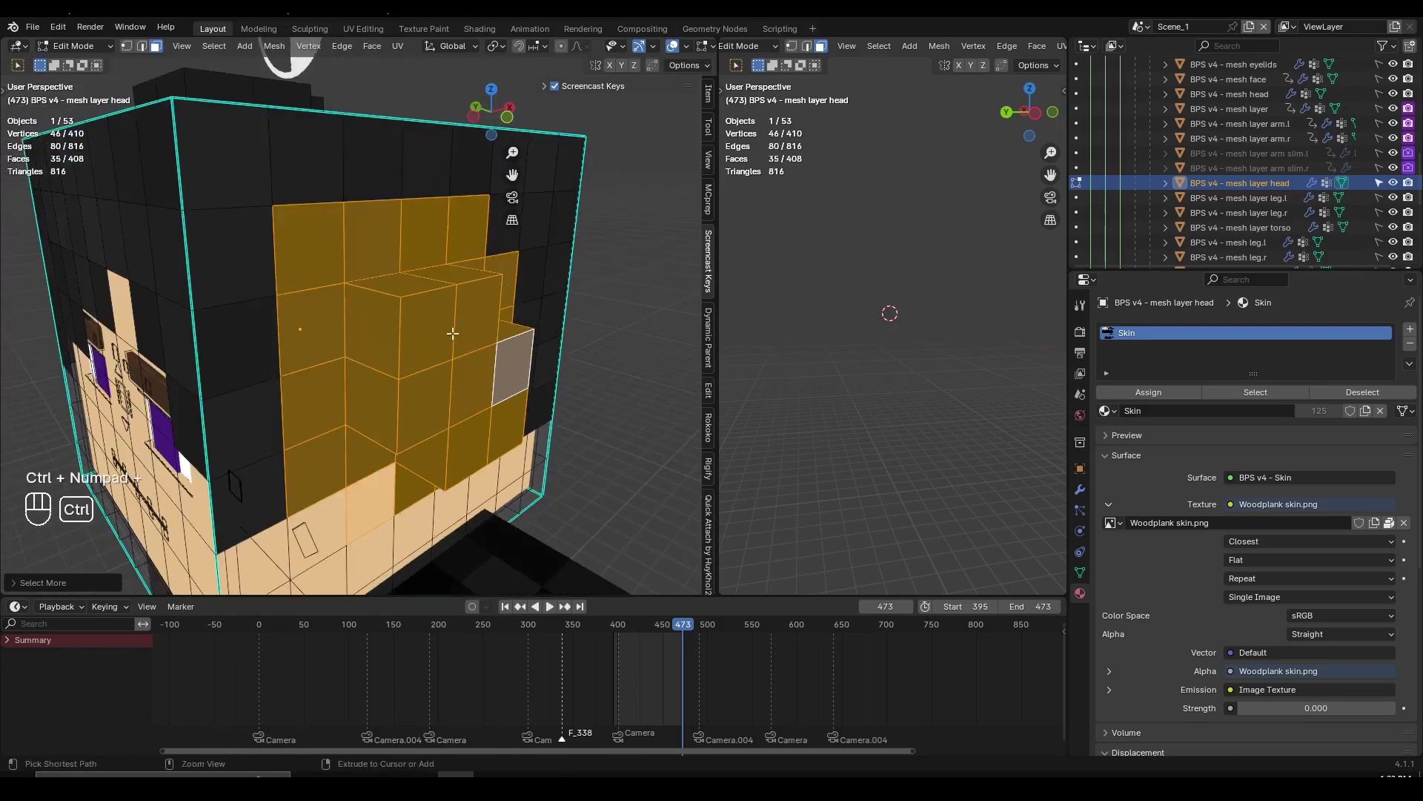
pyautogui.press('ctrl+KP_Add')
pyautogui.press('ctrl+KP_Add')
pyautogui.hotkey('ctrl', 'z')
pyautogui.hotkey('ctrl', 'z')
pyautogui.hotkey('ctrl', 'z')
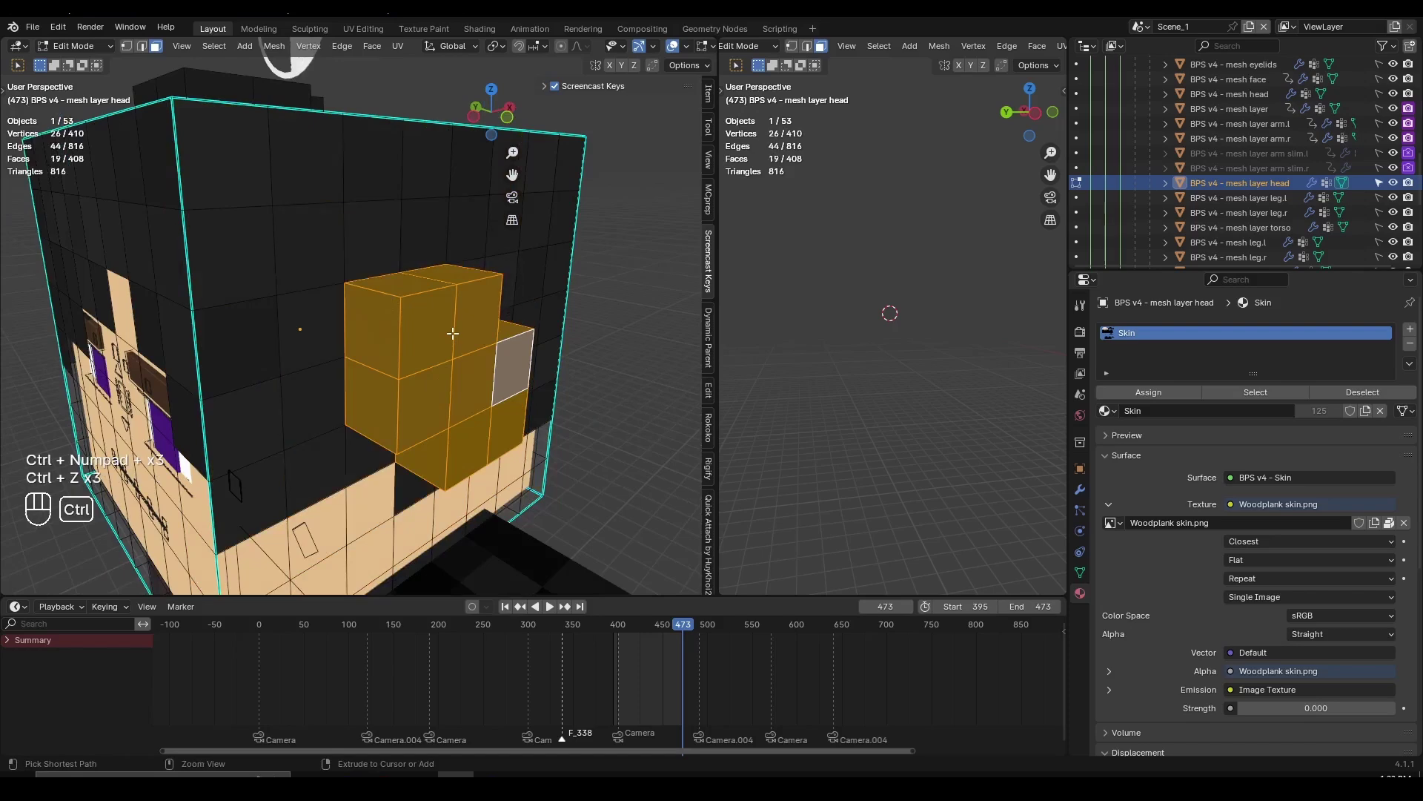
pyautogui.hotkey('ctrl', 'z')
# - Try adding two wall faces of the side extrusion to the selection individually, then undo both additions
pyautogui.moveTo(453, 333)
pyautogui.mouseDown(button='middle')
pyautogui.moveTo(470, 393)
pyautogui.moveTo(359, 398)
pyautogui.moveTo(461, 351)
pyautogui.moveTo(456, 338)
pyautogui.mouseUp(button='middle')
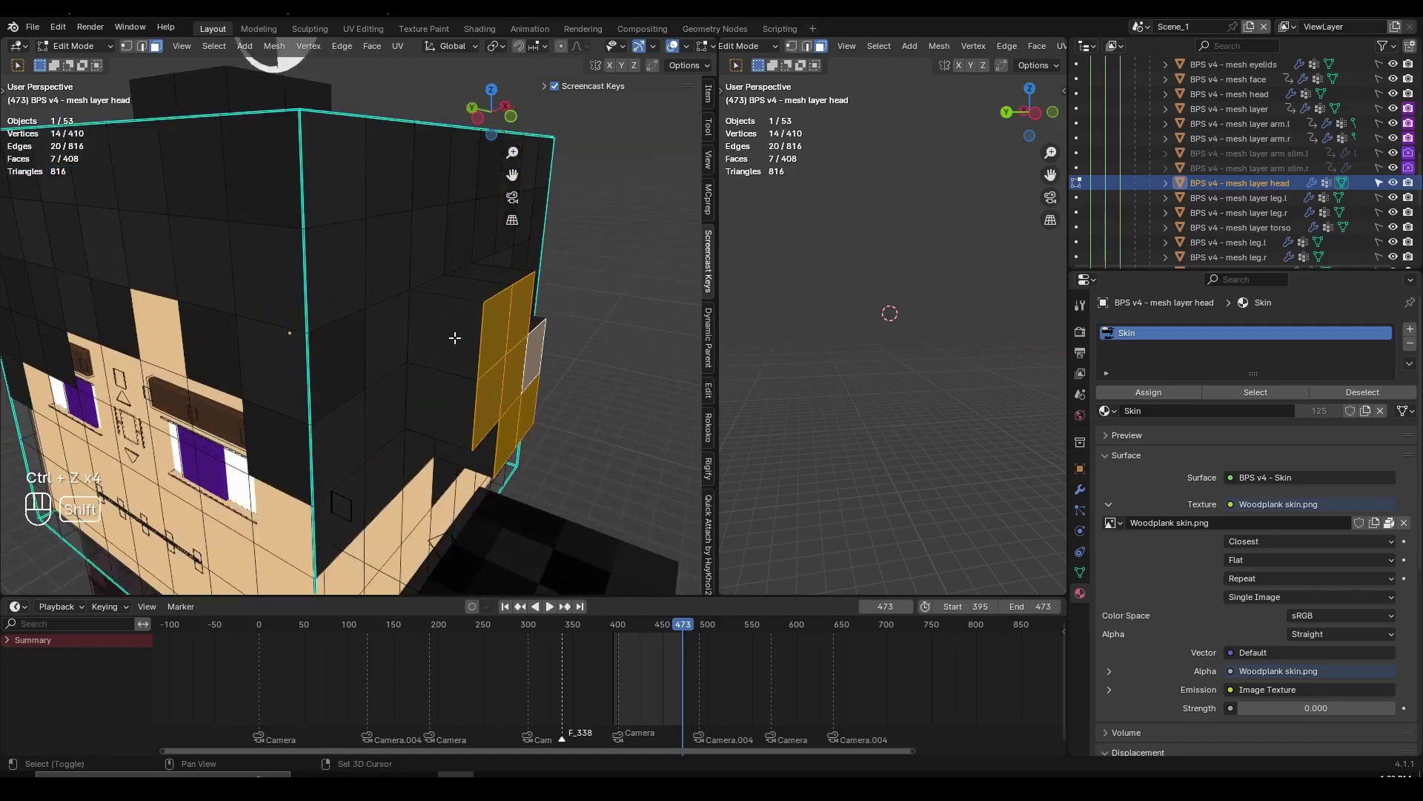
pyautogui.keyDown('shift'); pyautogui.click(454, 339); pyautogui.keyUp('shift')
pyautogui.keyDown('shift'); pyautogui.click(457, 390); pyautogui.keyUp('shift')
pyautogui.moveTo(547, 341); pyautogui.dragTo(521, 364, button='middle')
pyautogui.hotkey('ctrl', 'z')
pyautogui.hotkey('ctrl', 'z')
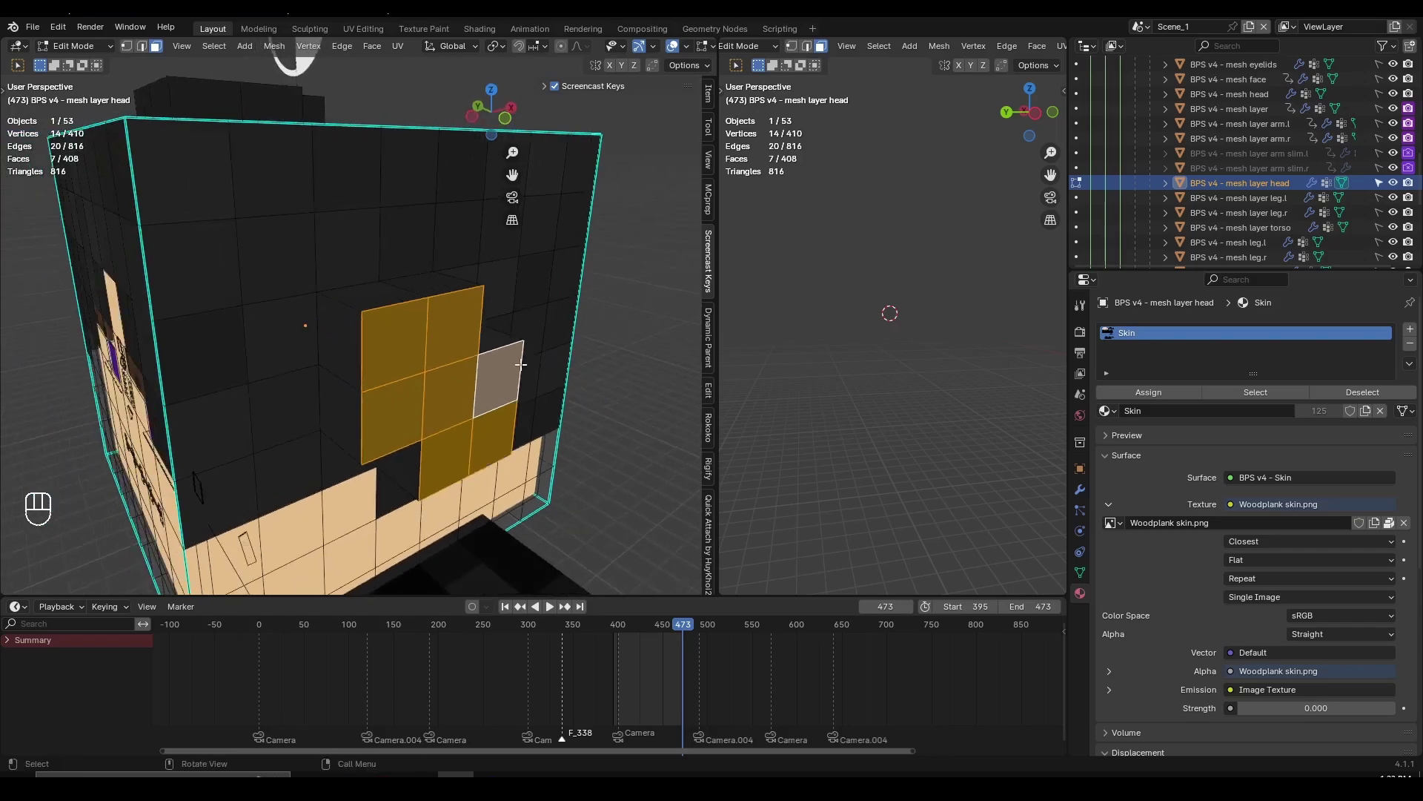
# - Extend the selection to the side extrusion's walls with Select More and frame it in both 3D viewports
pyautogui.press('ctrl+KP_Add')
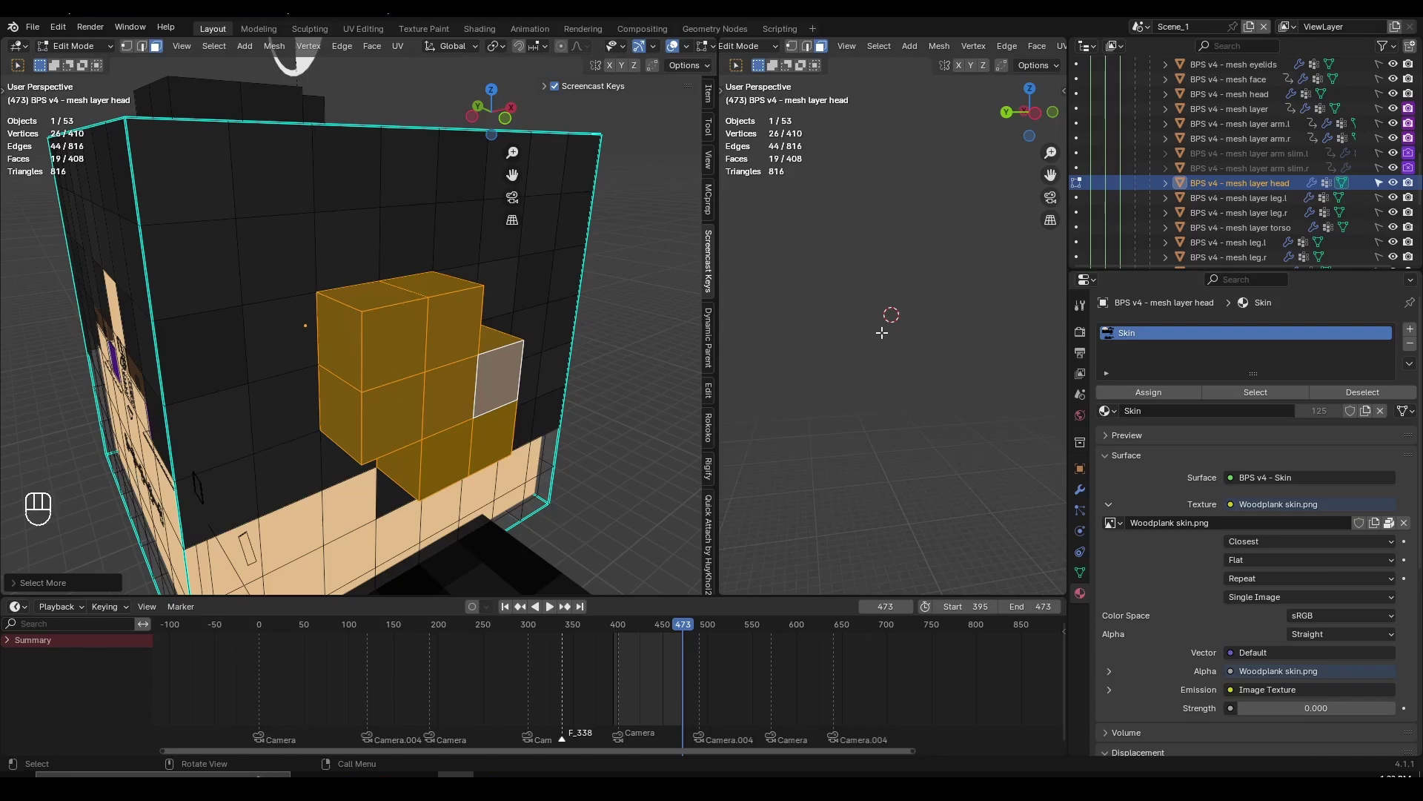
pyautogui.press('KP_Decimal')
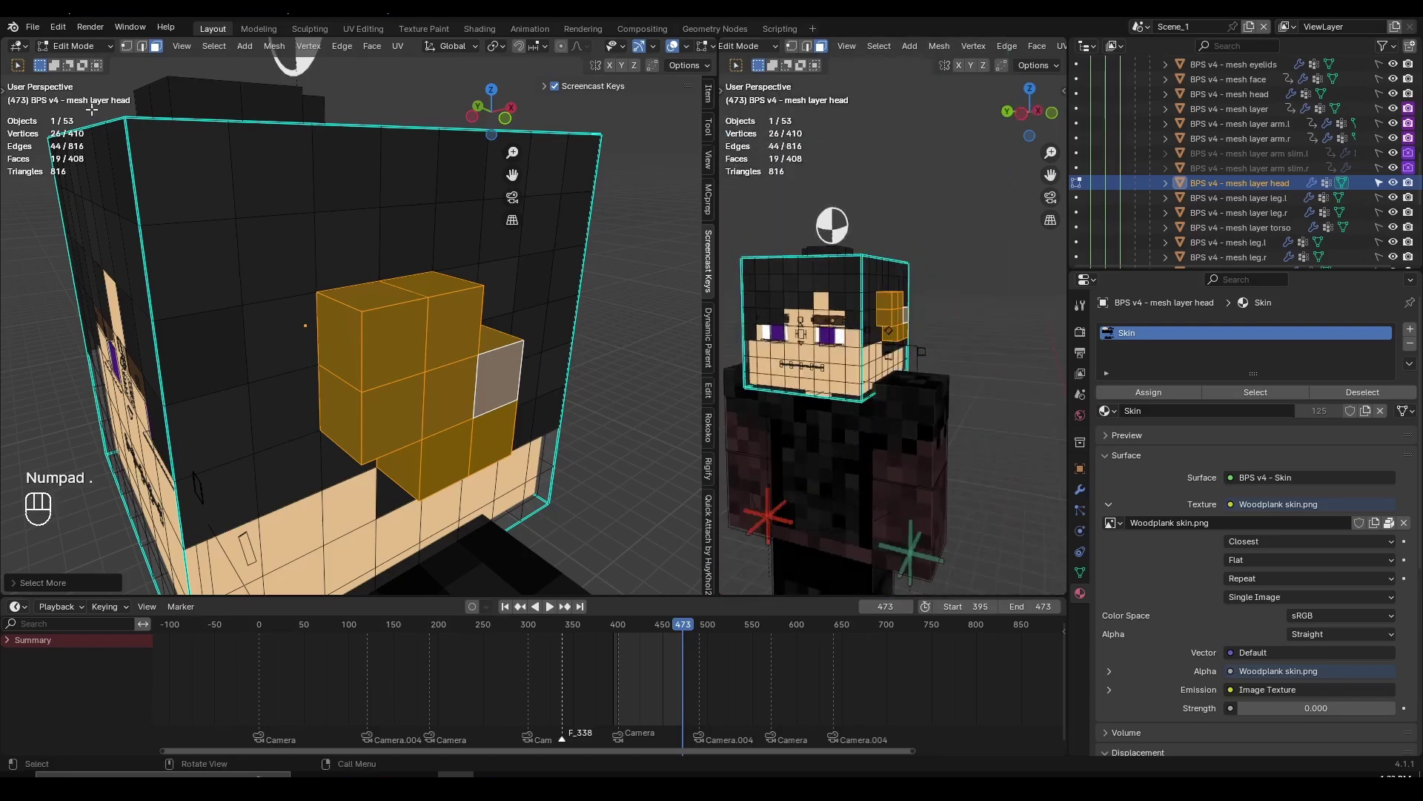
pyautogui.press('KP_Decimal')
# - Change the main 3D viewport to the UV Editor and select all UVs of the side extrusion
pyautogui.click(19, 47)
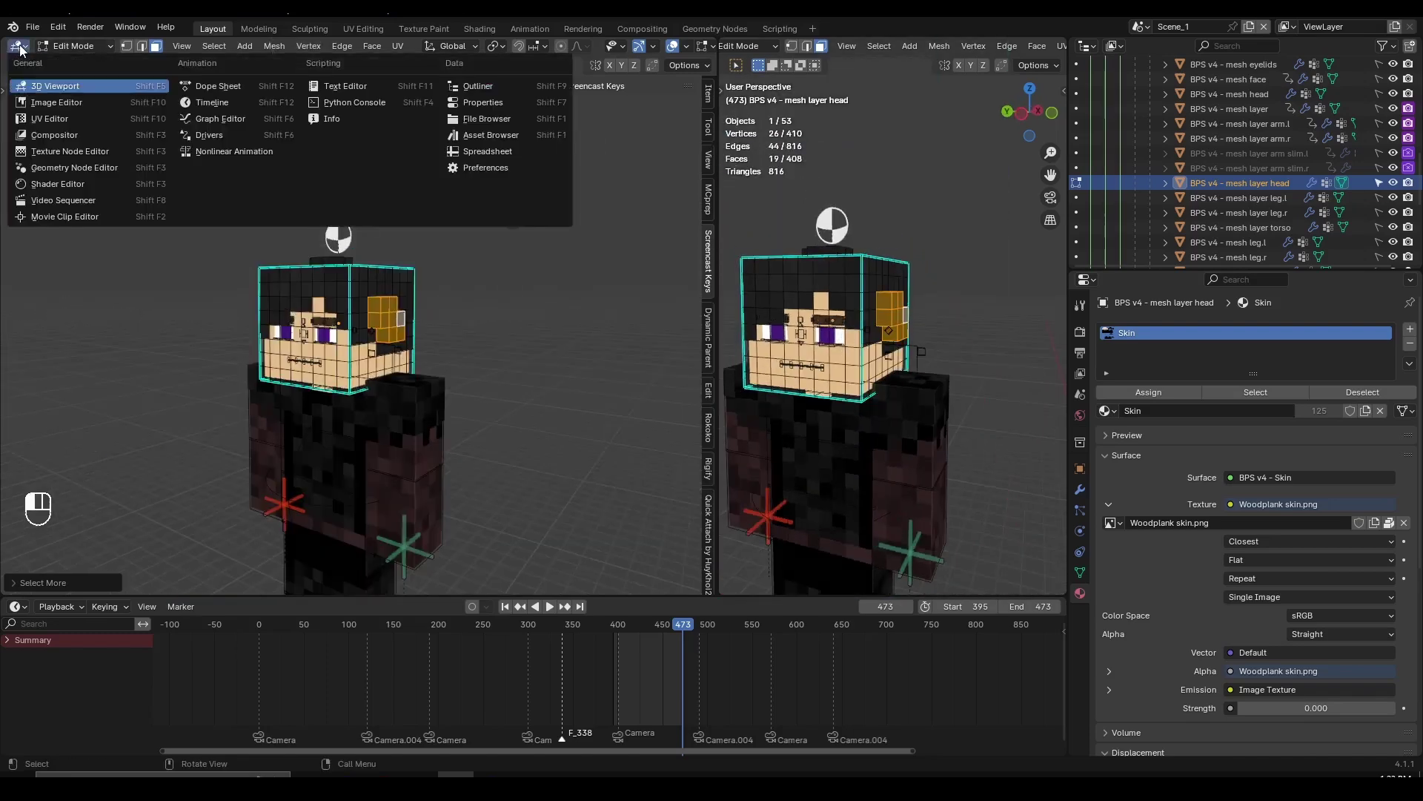
pyautogui.click(79, 119)
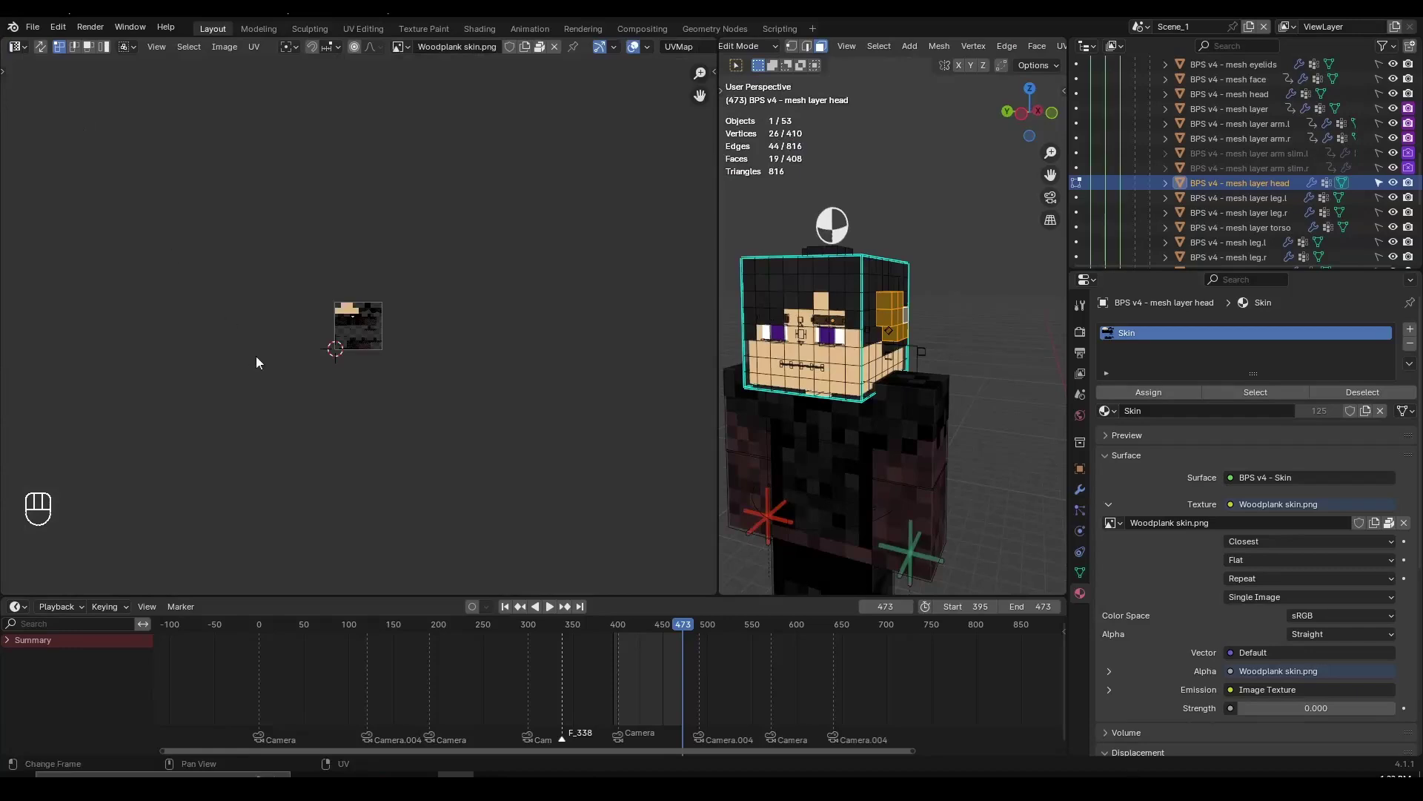
pyautogui.scroll(10, 333, 355)
pyautogui.scroll(2, 879, 366)
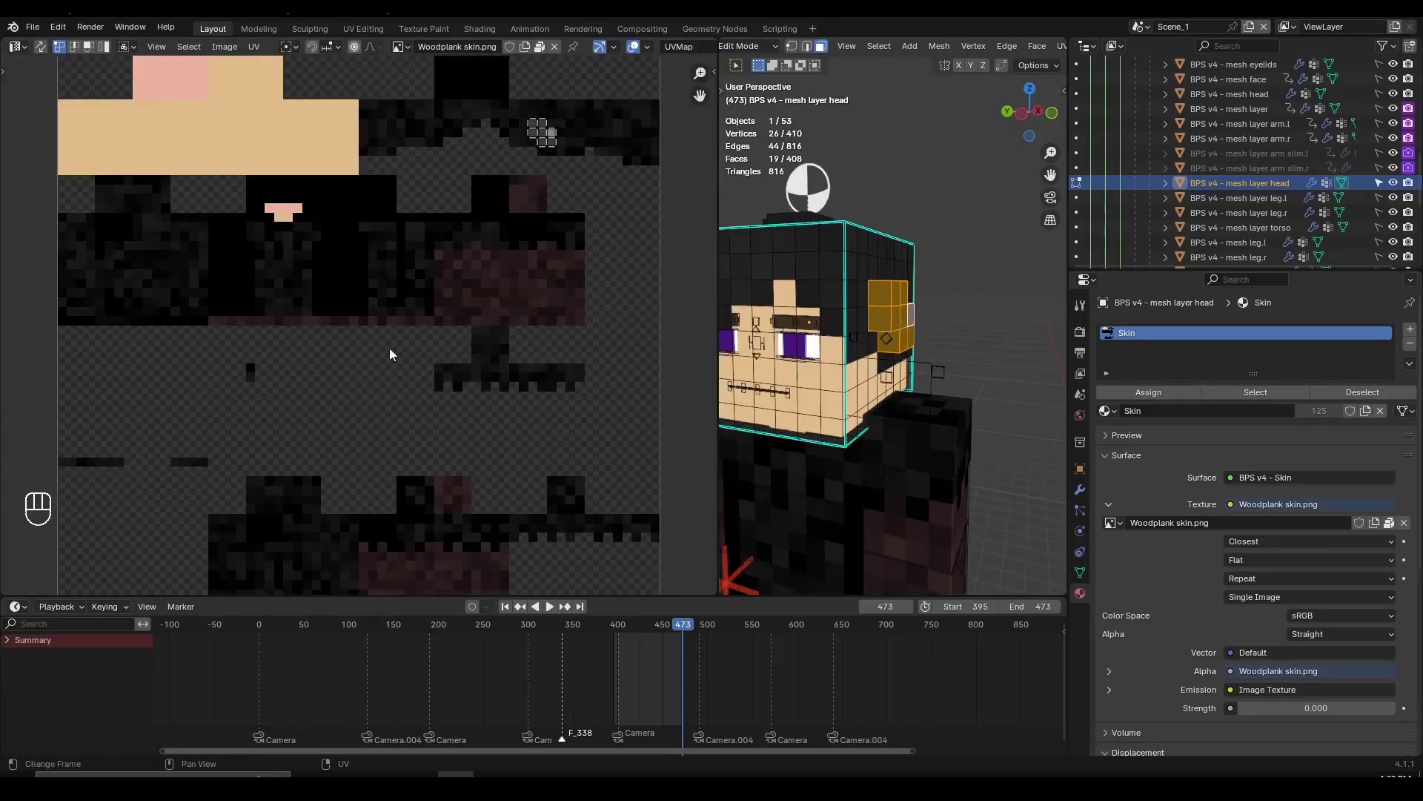
pyautogui.press('Home')
pyautogui.scroll(8, 489, 223)
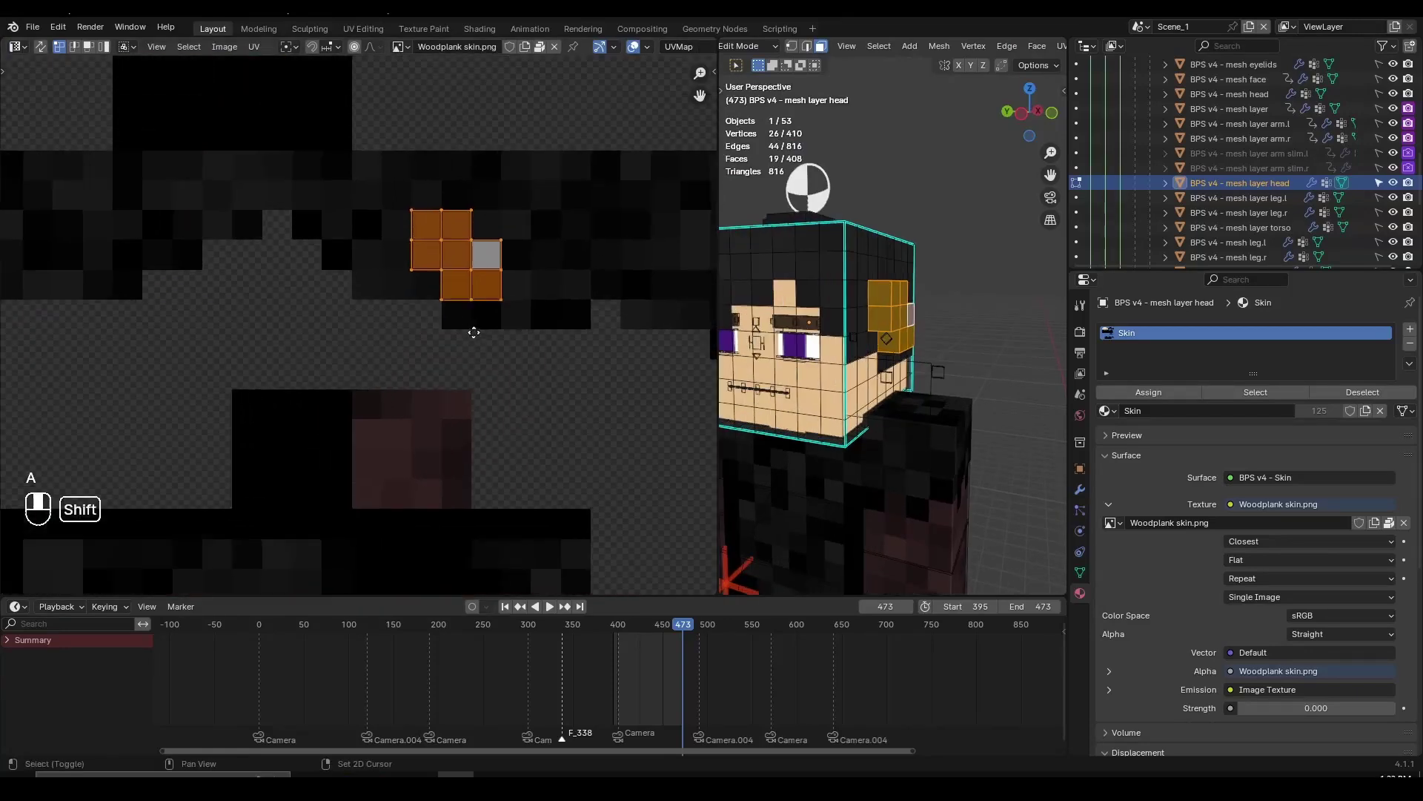
pyautogui.scroll(1, 387, 352)
# - Frame the selected extrusion in the remaining 3D viewport and turn off its viewport overlays
pyautogui.press('KP_Decimal')
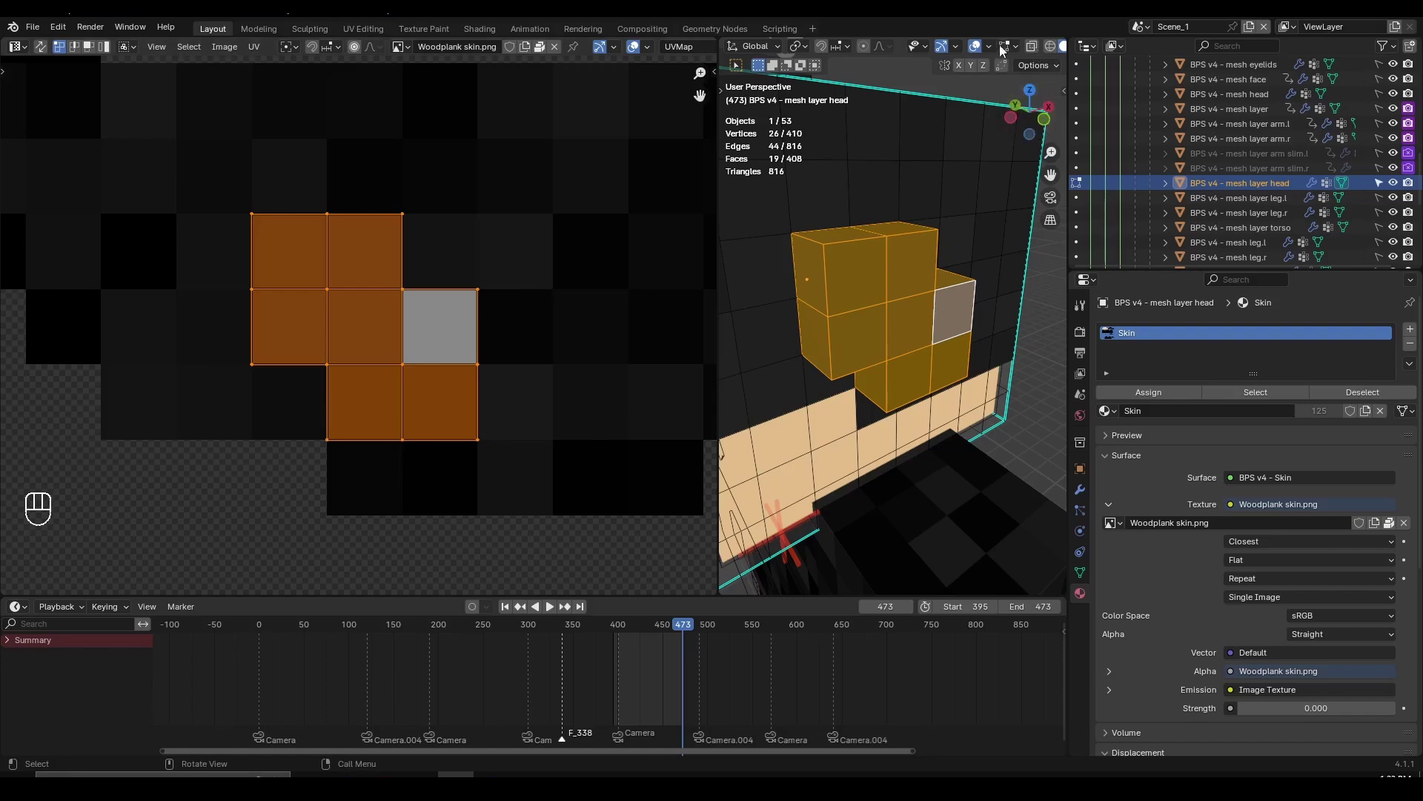
pyautogui.moveTo(1024, 41); pyautogui.dragTo(880, 67, button='middle')
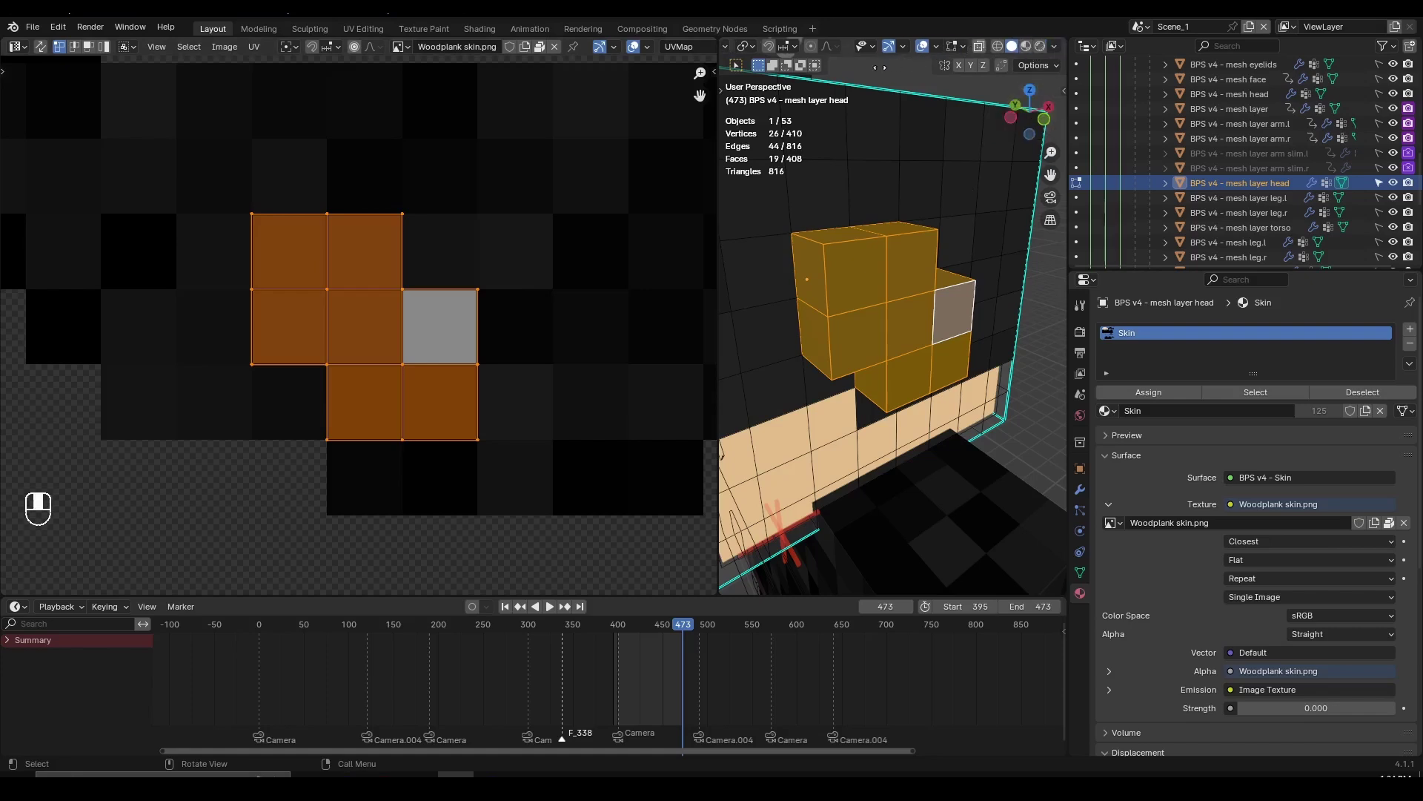
pyautogui.click(923, 47)
pyautogui.moveTo(914, 258); pyautogui.dragTo(905, 327, button='middle')
# - Try scaling all UVs of the side extrusion in the UV Editor, cancelling the scale
pyautogui.press('s')
pyautogui.press('a')
pyautogui.press('a')
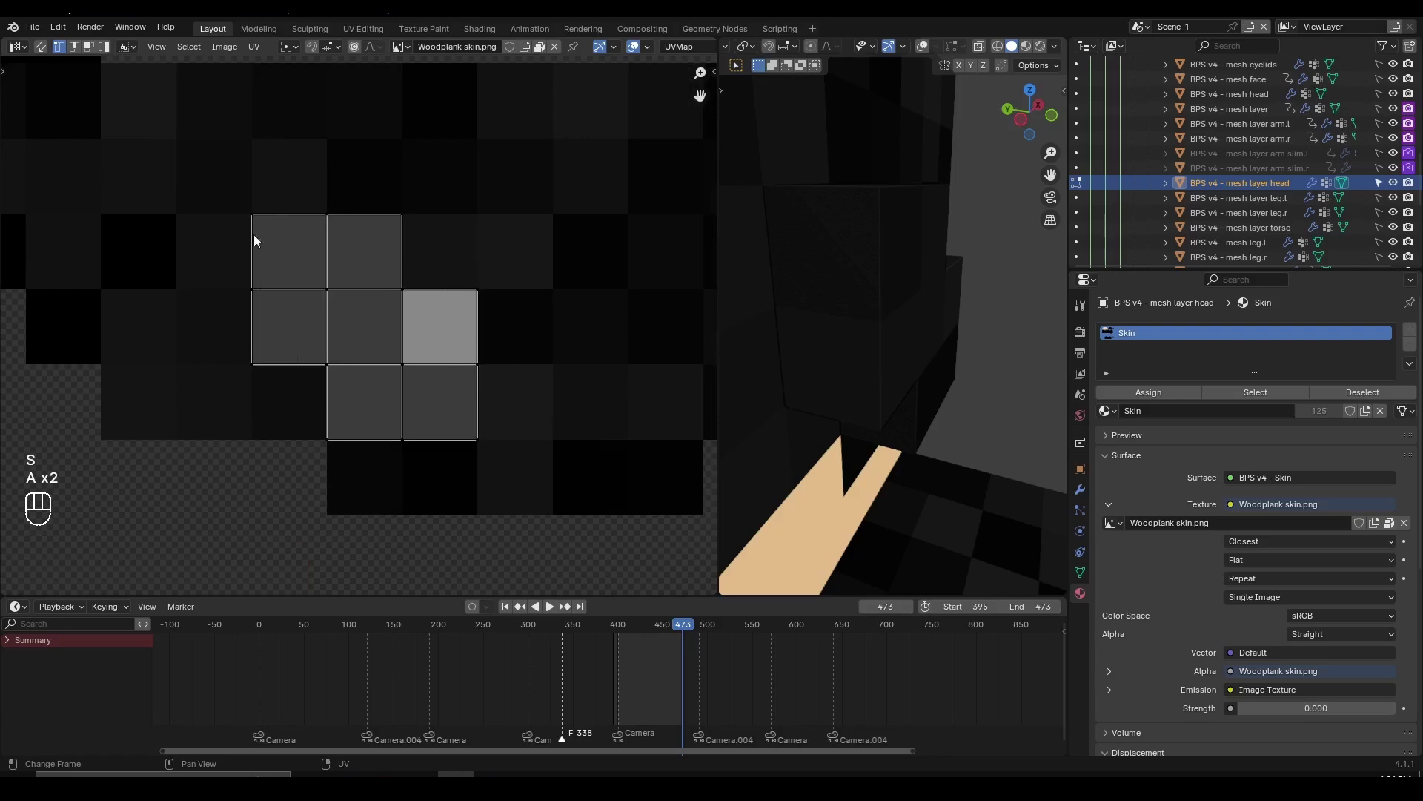
pyautogui.scroll(-10, 473, 331)
pyautogui.scroll(4, 415, 355)
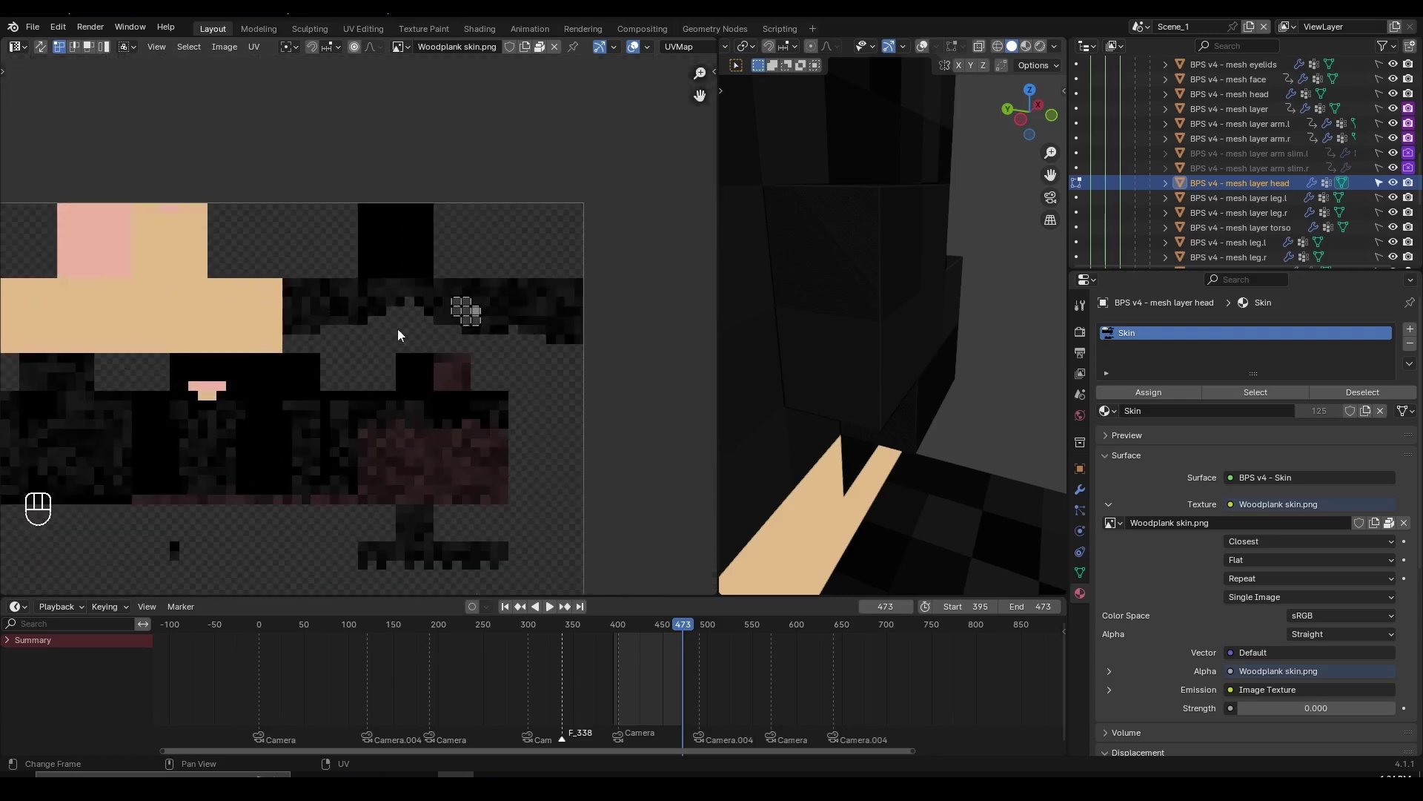
pyautogui.scroll(7, 445, 326)
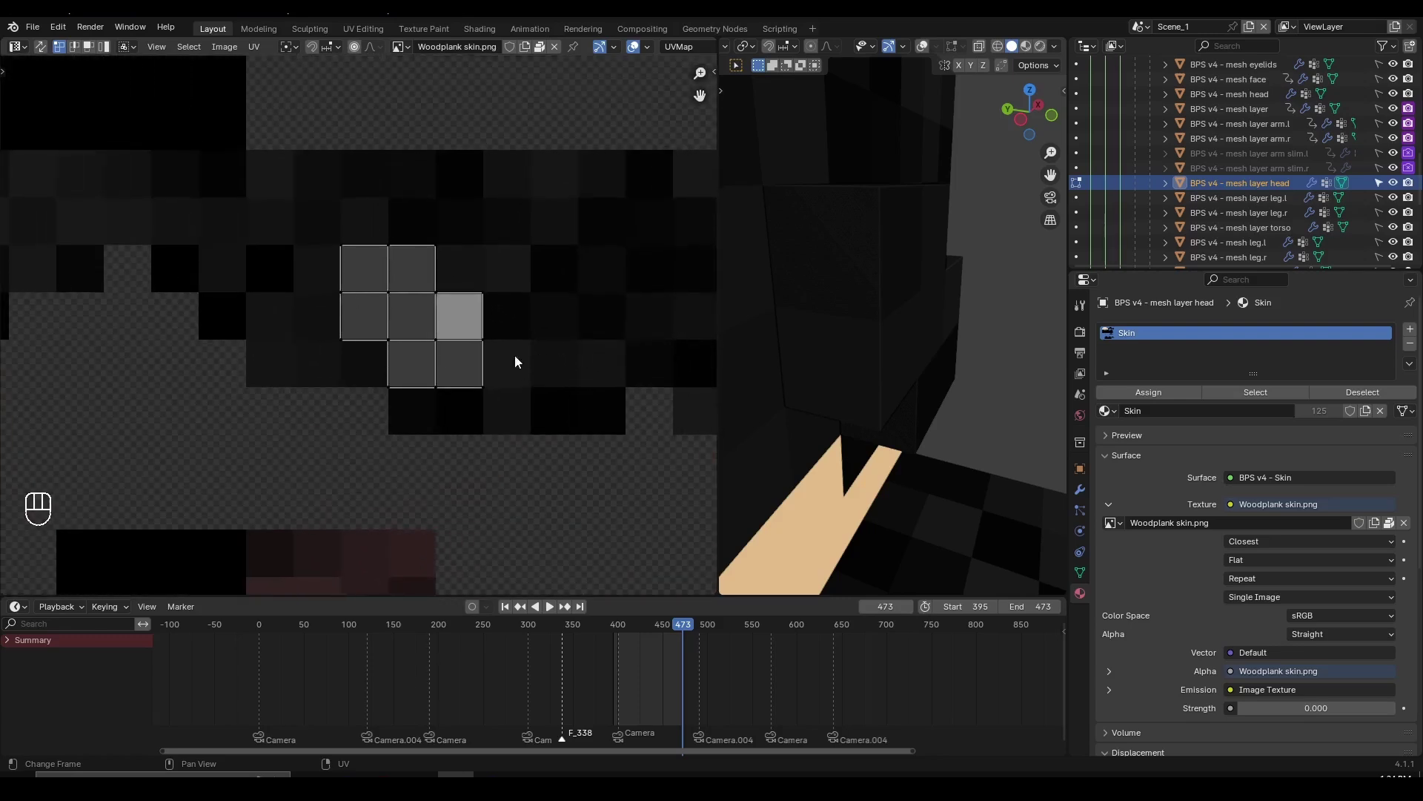
pyautogui.press('a')
pyautogui.scroll(3, 557, 340)
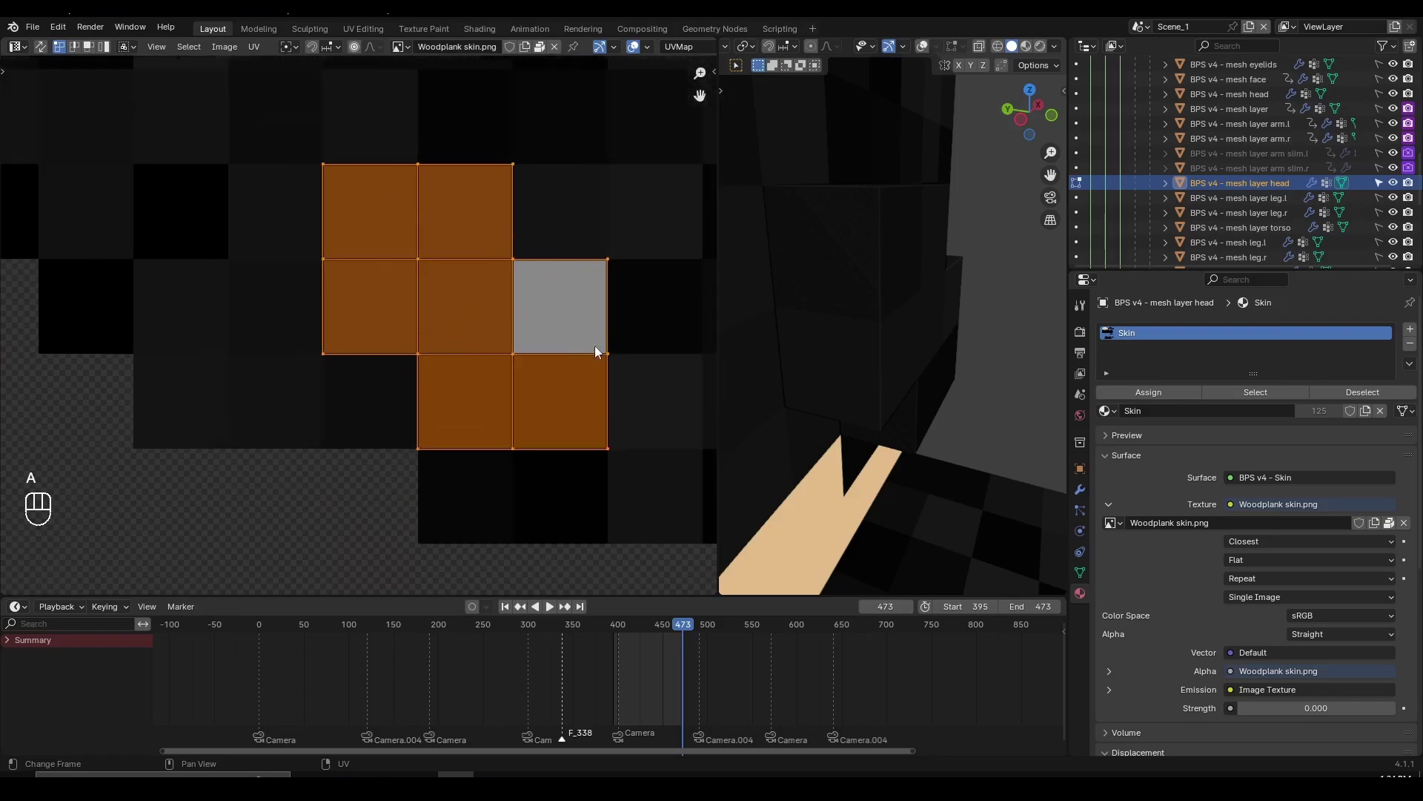
pyautogui.keyDown('shift'); pyautogui.moveTo(582, 360); pyautogui.dragTo(541, 371, button='middle'); pyautogui.keyUp('shift')
pyautogui.press('s')
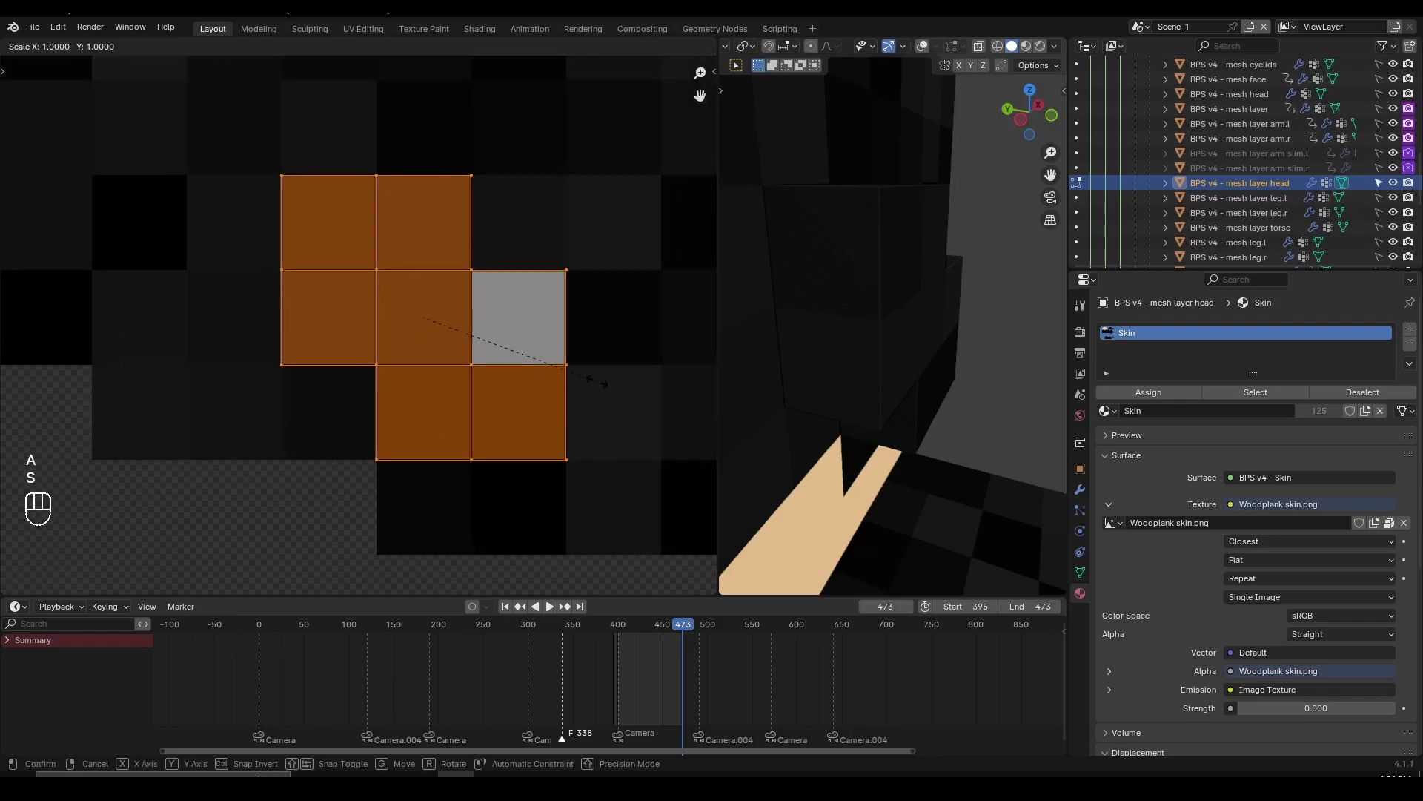
pyautogui.rightClick(597, 381)
# - Check the extrusion's texture in Object Mode, return to Edit Mode and undo the last two changes
pyautogui.press('Tab')
pyautogui.moveTo(947, 331); pyautogui.dragTo(722, 322, button='middle')
pyautogui.press('Tab')
pyautogui.scroll(-1, 623, 342)
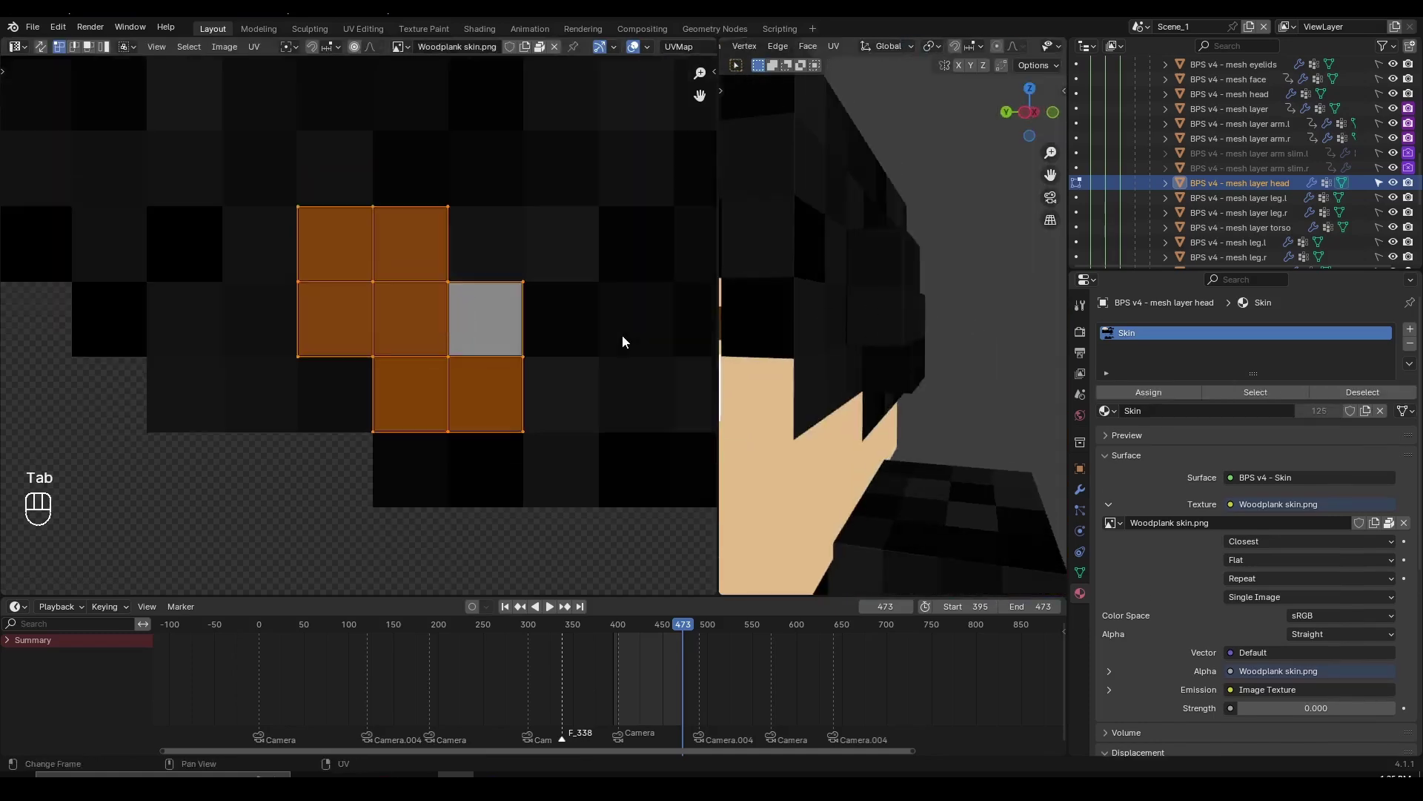
pyautogui.press('ctrl')
pyautogui.hotkey('ctrl', 'z')
pyautogui.hotkey('ctrl', 'z')
# - Scale all UVs of the side extrusion down slightly, to about 0.996 on both axes, and leave Edit Mode
pyautogui.press('a')
pyautogui.scroll(1, 574, 359)
pyautogui.press('s')
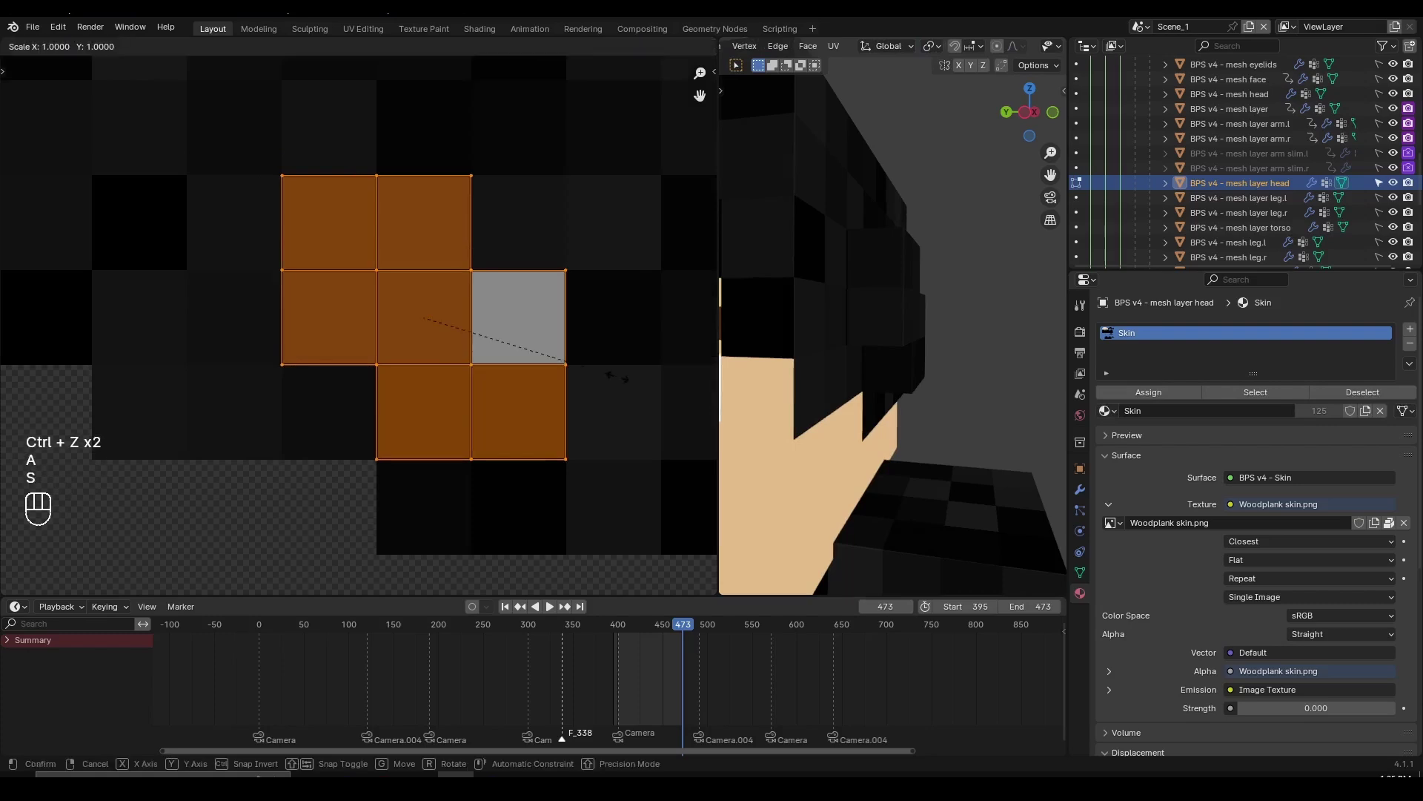
pyautogui.click(603, 381)
pyautogui.moveTo(602, 396); pyautogui.dragTo(528, 401, button='middle')
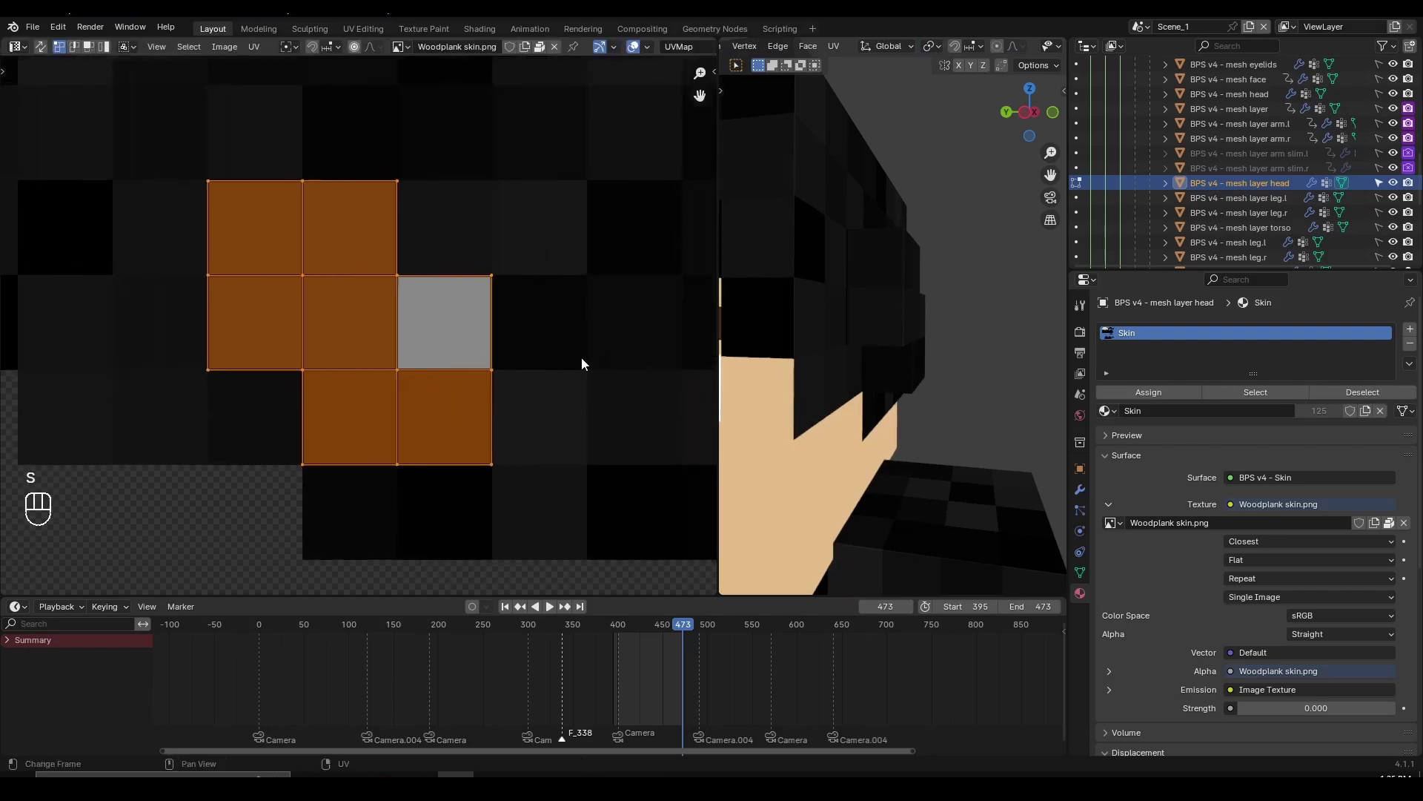
pyautogui.press('s')
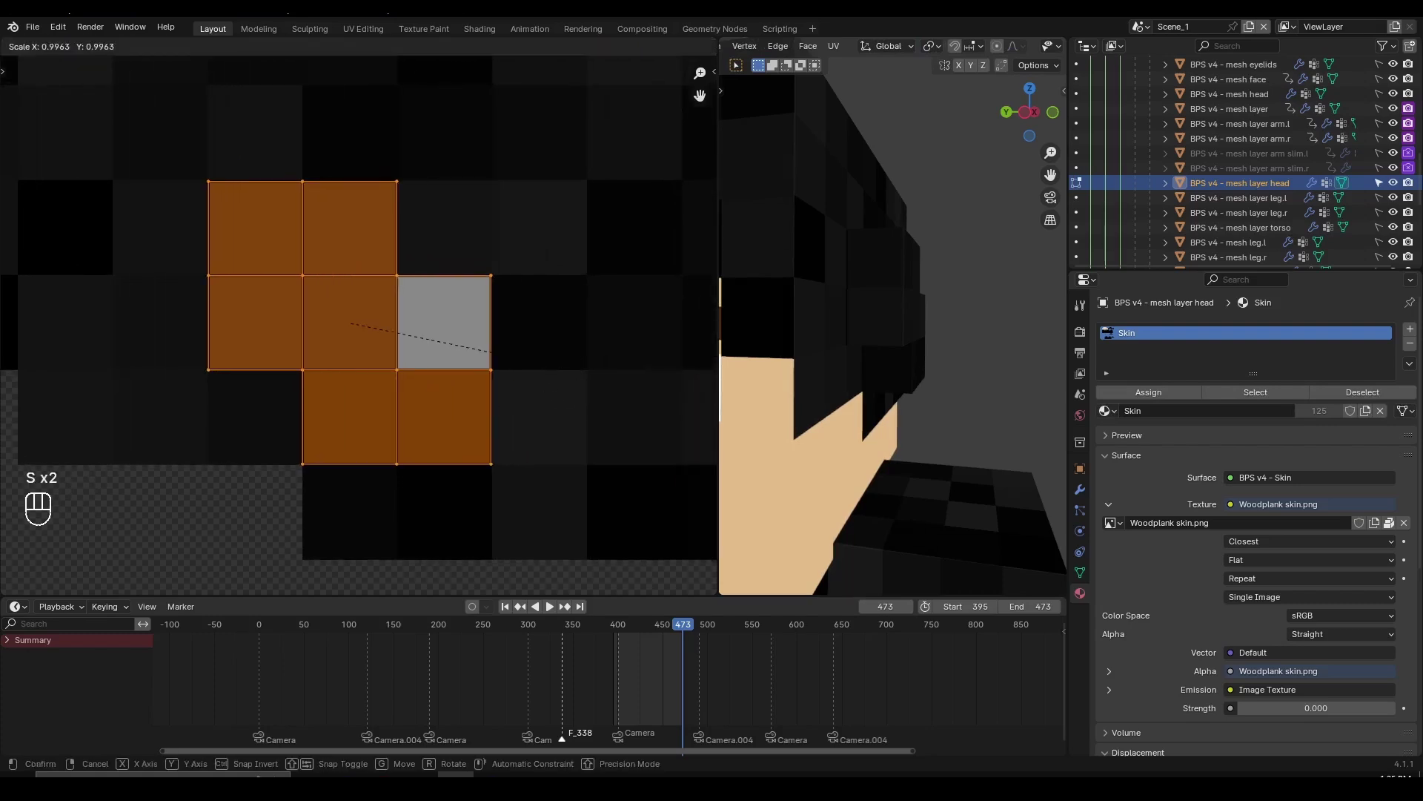
pyautogui.click(490, 352)
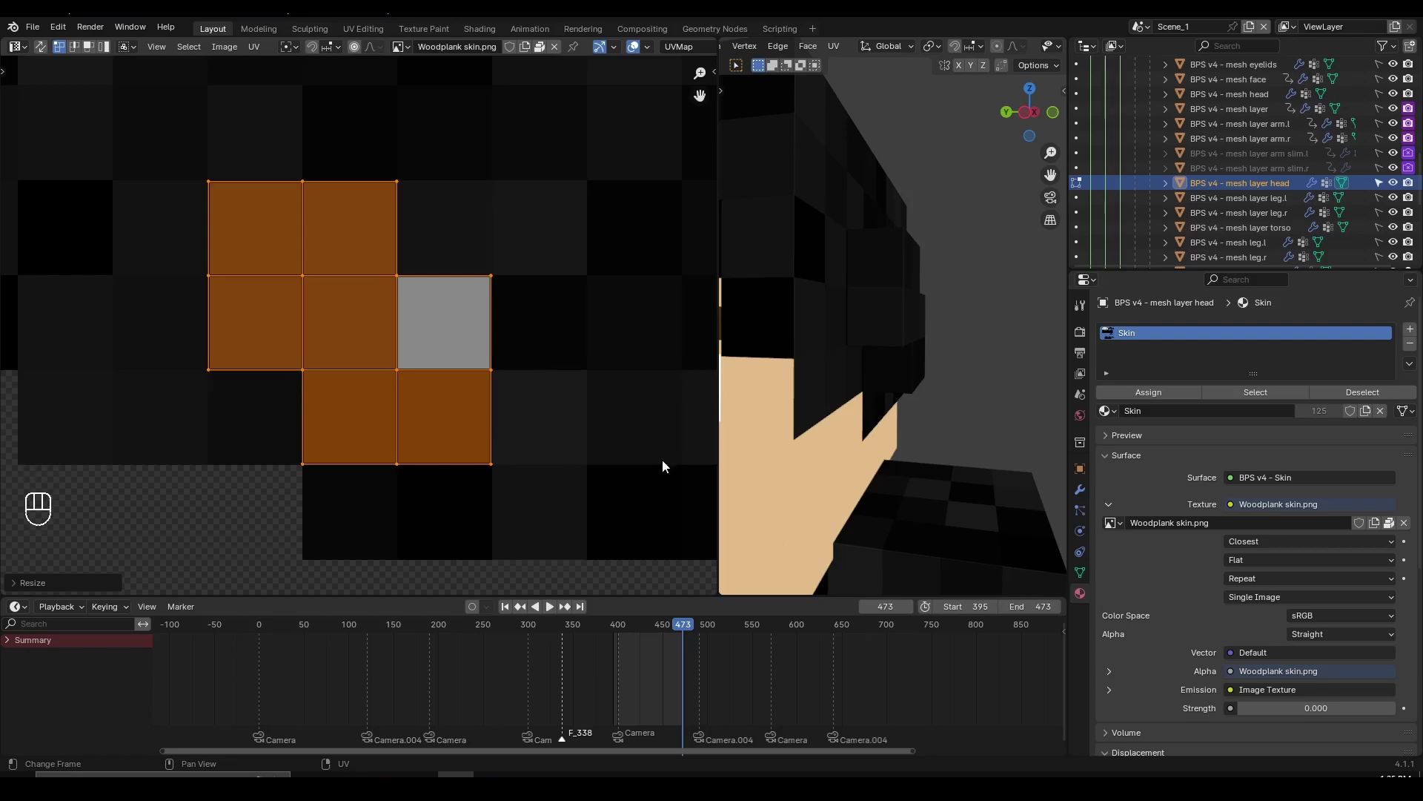
pyautogui.press('Tab')
pyautogui.moveTo(963, 309); pyautogui.dragTo(719, 343, button='middle')
pyautogui.scroll(-13, 496, 333)
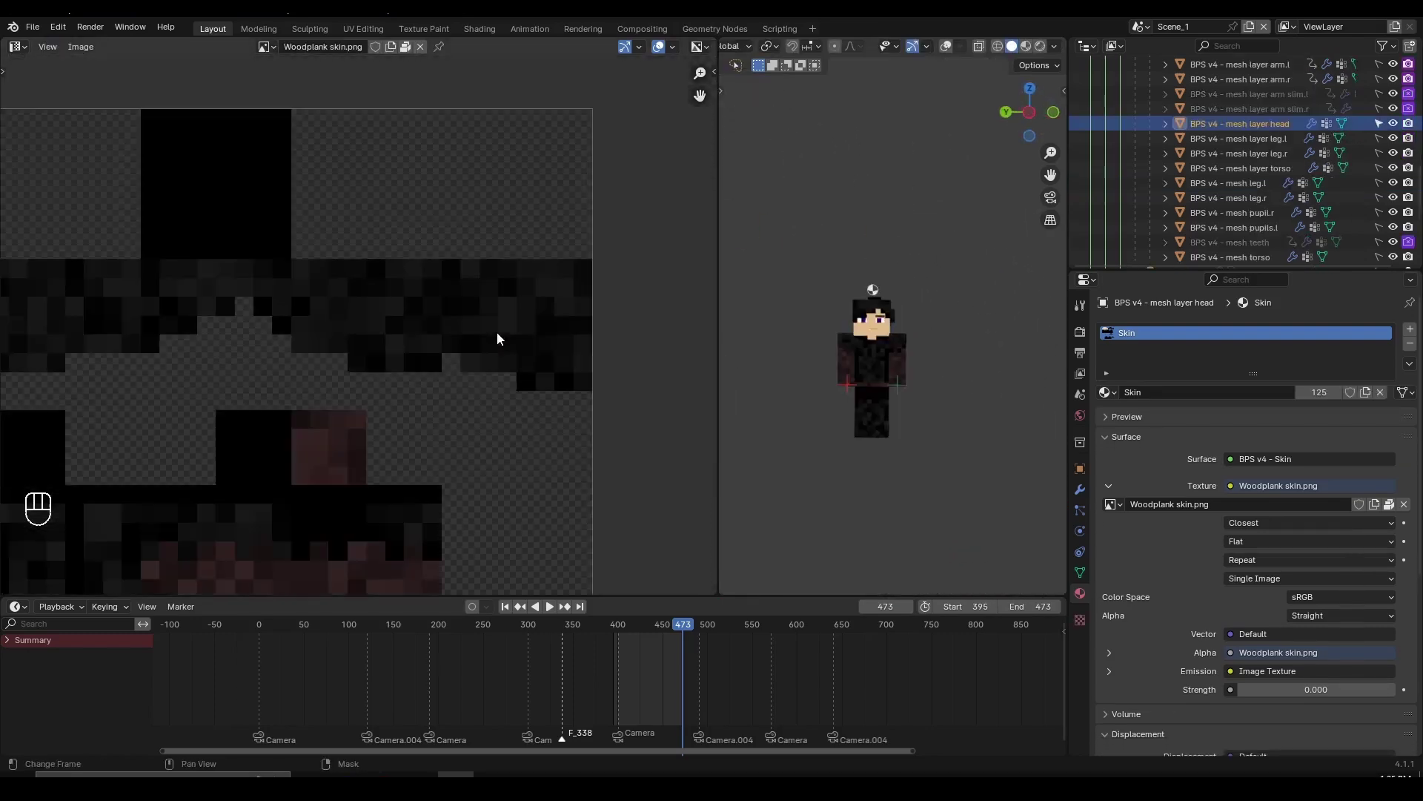
# - Switch the UV Editor area back to a 3D Viewport and view the character's head up close
pyautogui.moveTo(347, 344); pyautogui.dragTo(425, 329, button='middle')
pyautogui.click(18, 47)
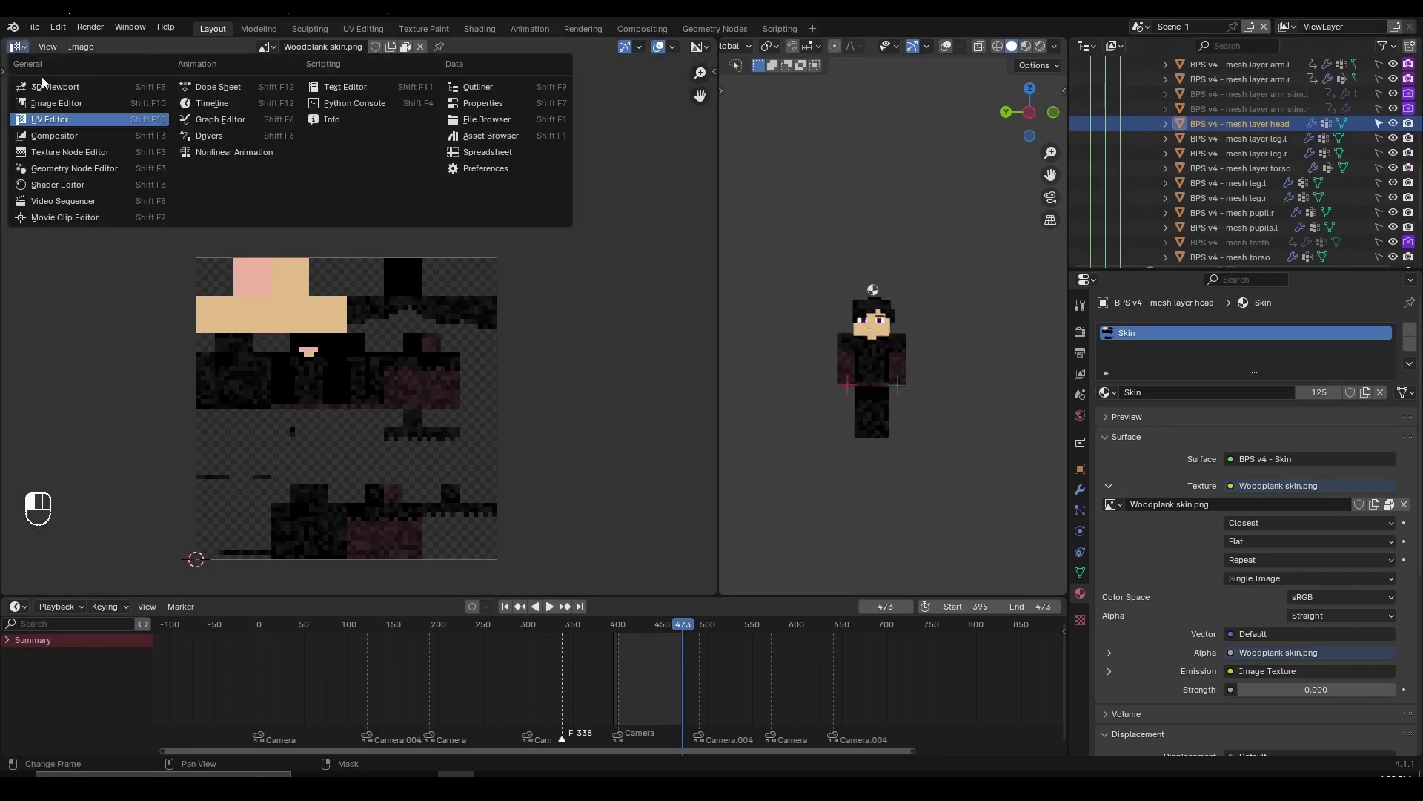
pyautogui.click(42, 77)
pyautogui.scroll(3, 296, 297)
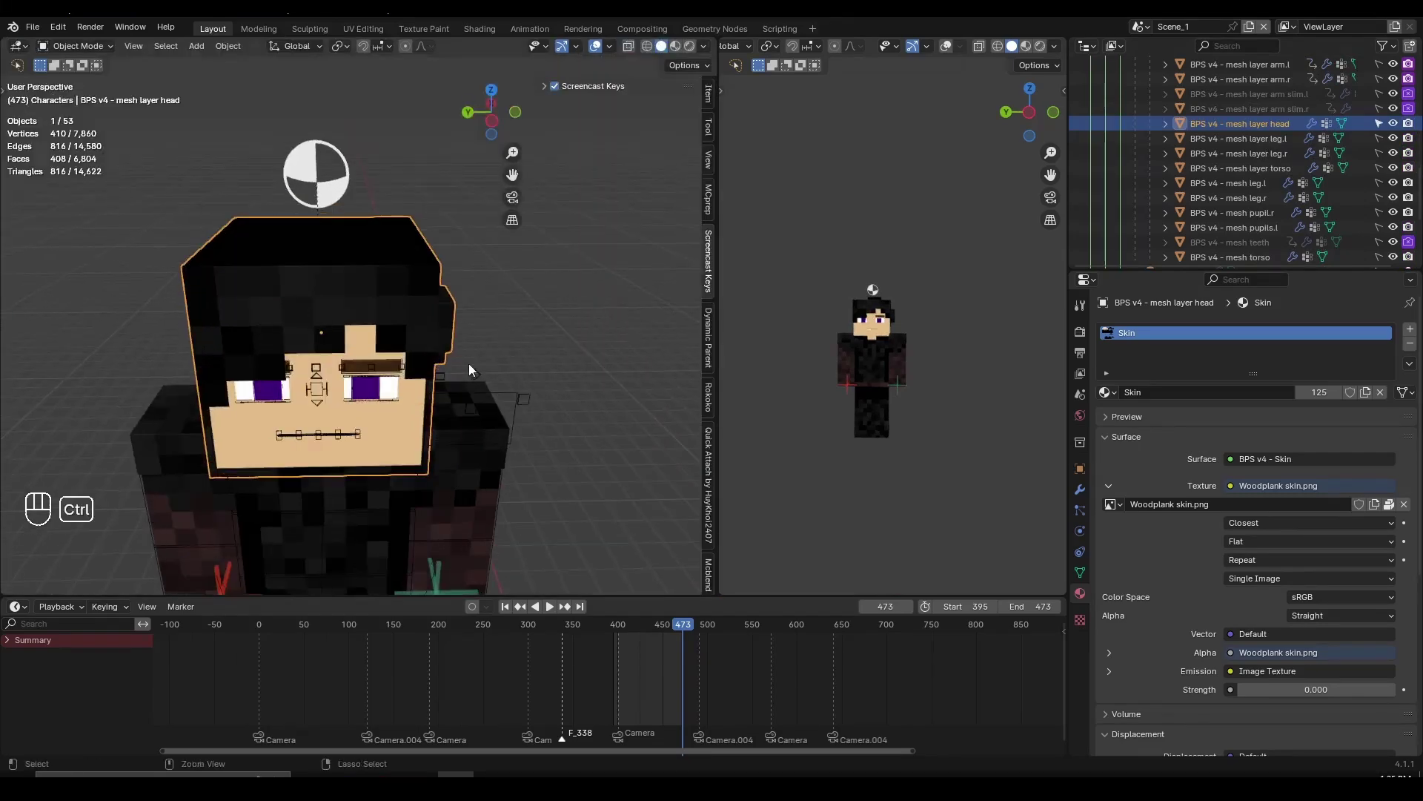
# - Undo the last four changes to the head layer mesh and view the whole character in Object Mode
pyautogui.hotkey('ctrl', 'z')
pyautogui.hotkey('ctrl', 'z')
pyautogui.hotkey('ctrl', 'z')
pyautogui.hotkey('ctrl', 'z')
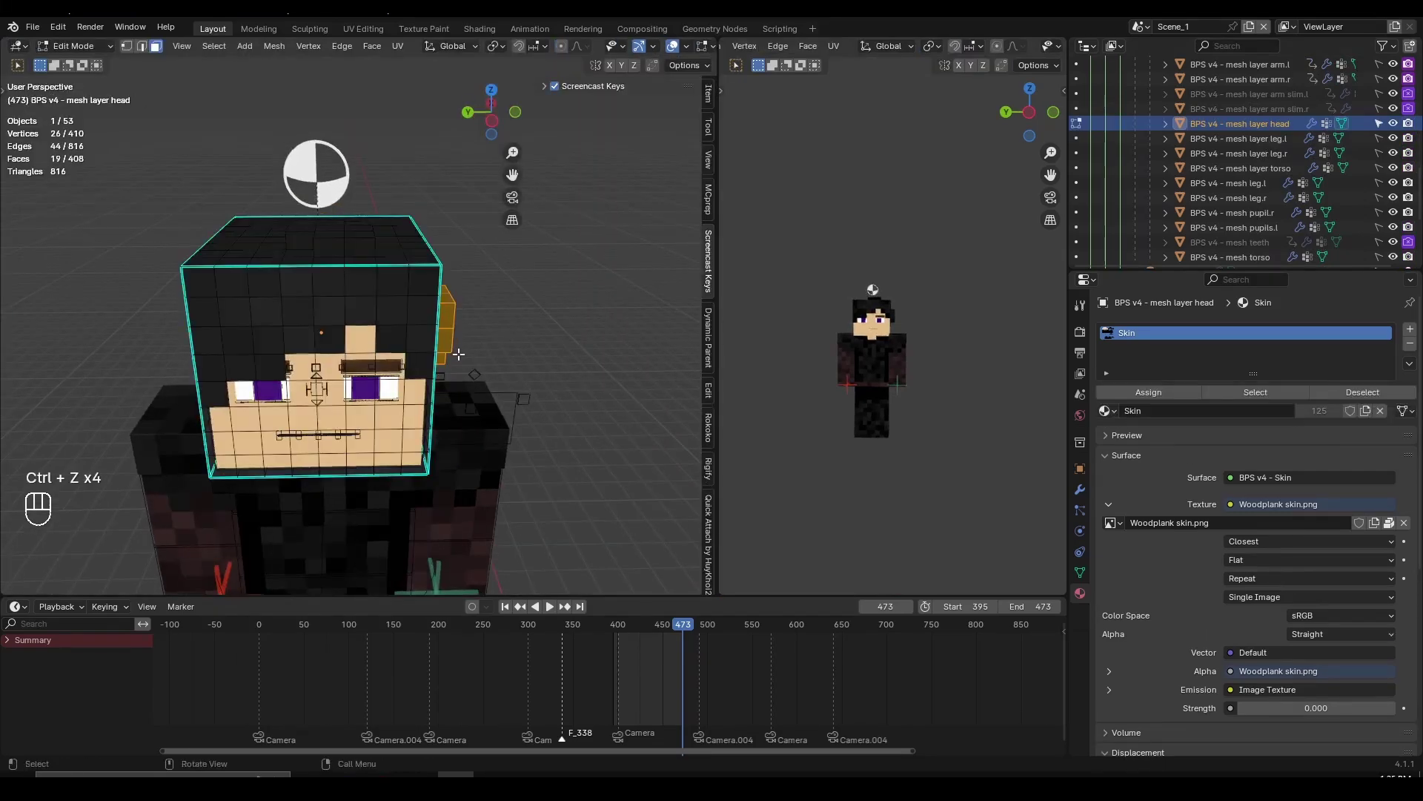
pyautogui.scroll(-3, 462, 349)
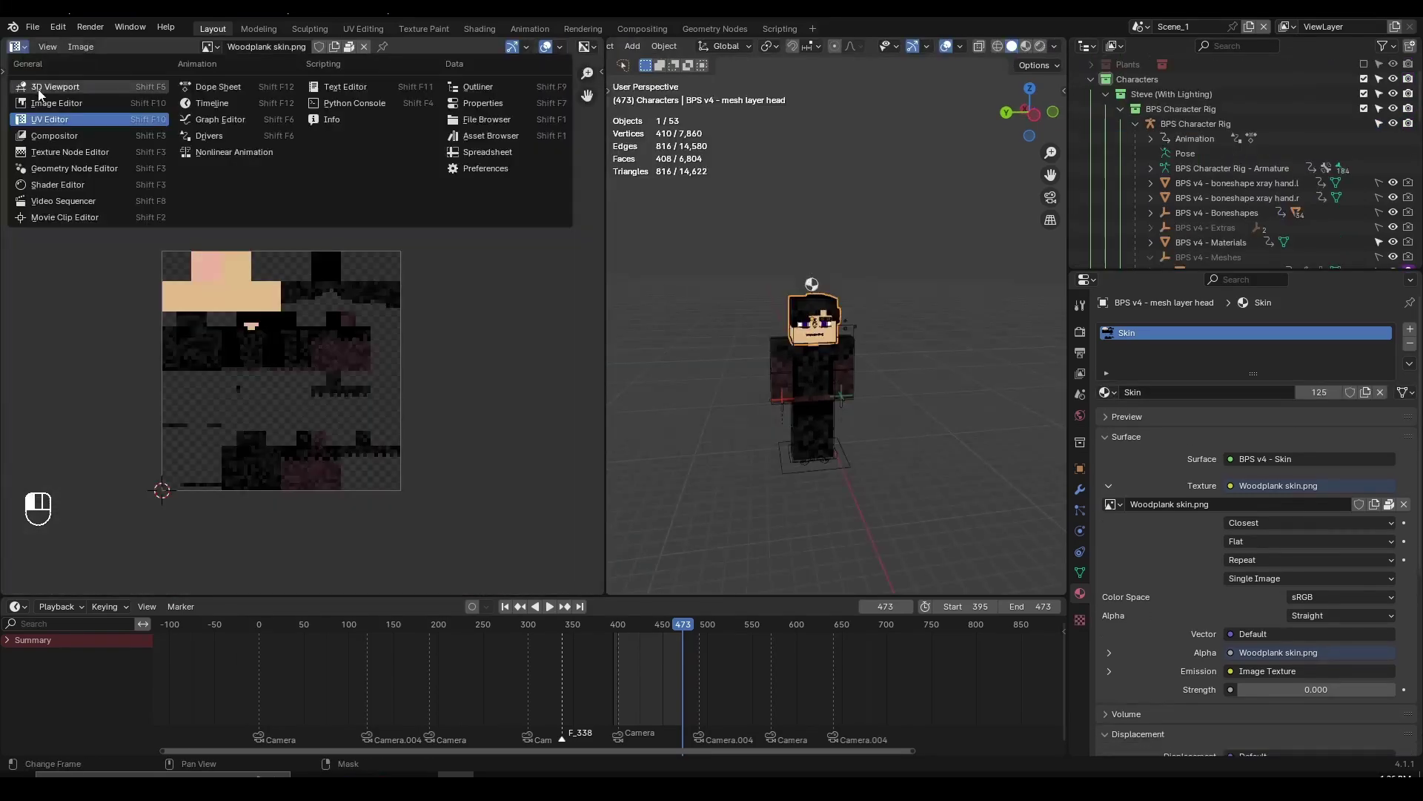
pyautogui.click(39, 88)
pyautogui.scroll(-4, 215, 290)
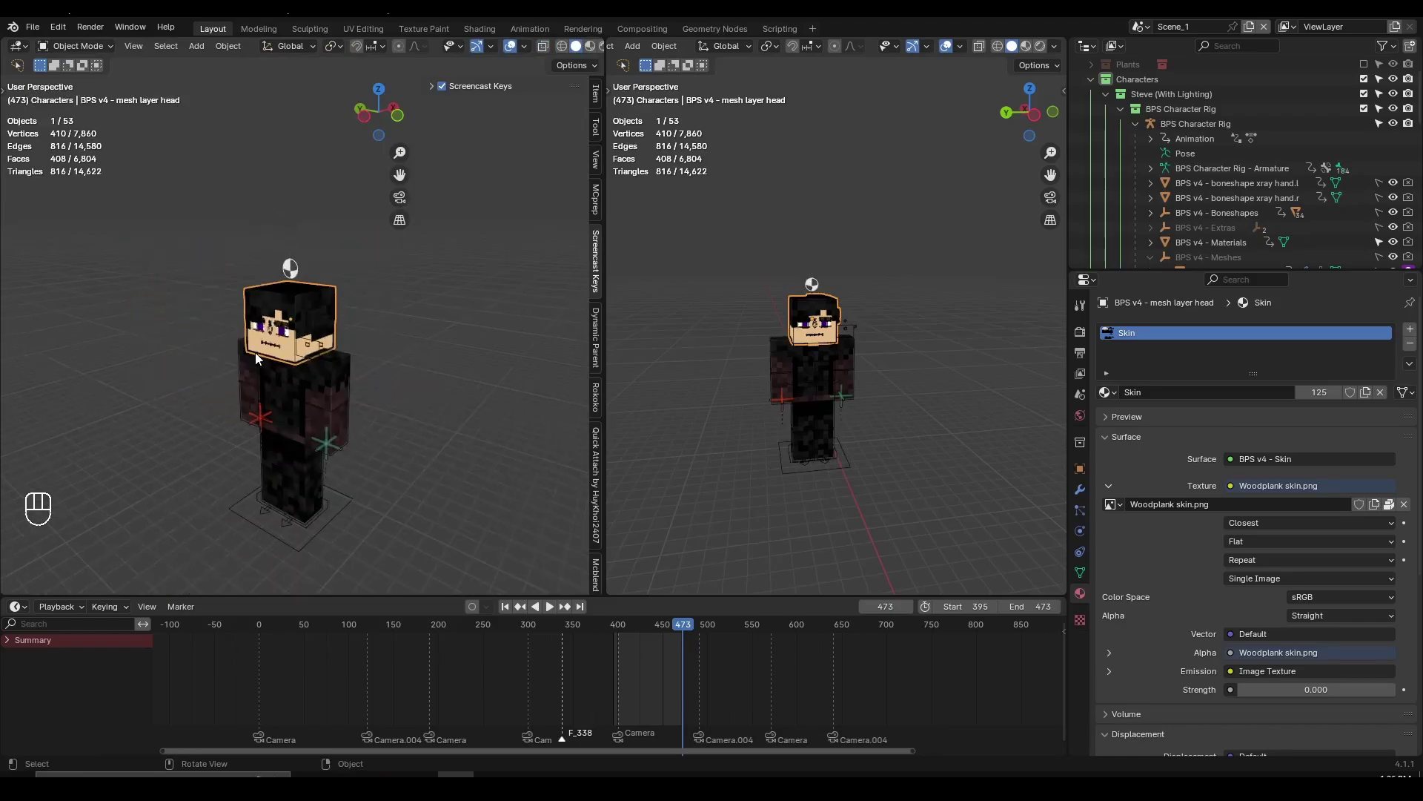
pyautogui.scroll(-2, 347, 368)
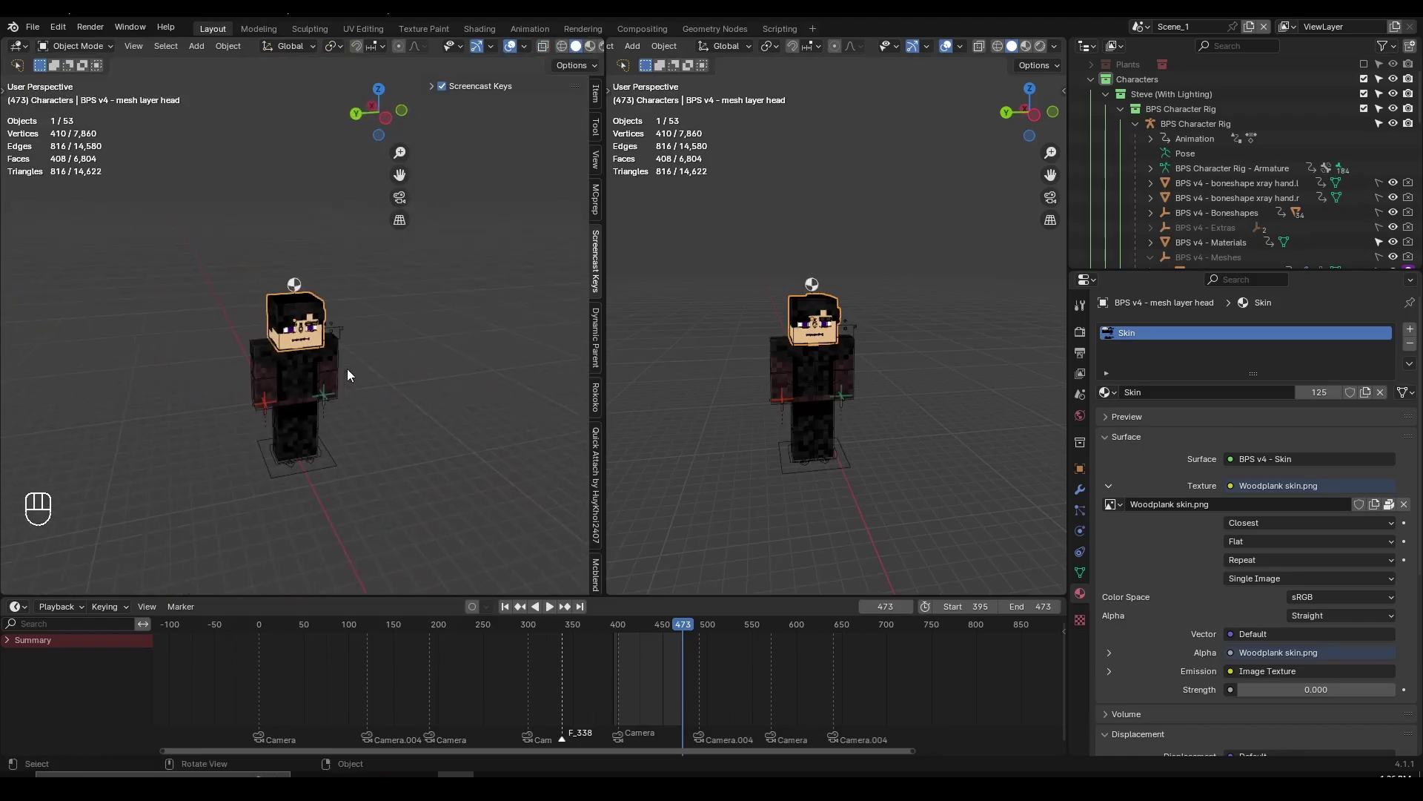
# - In Scene_2, select the character's key light near the wooden house and frame the 3D viewport on it
pyautogui.press('a')
pyautogui.press('a')
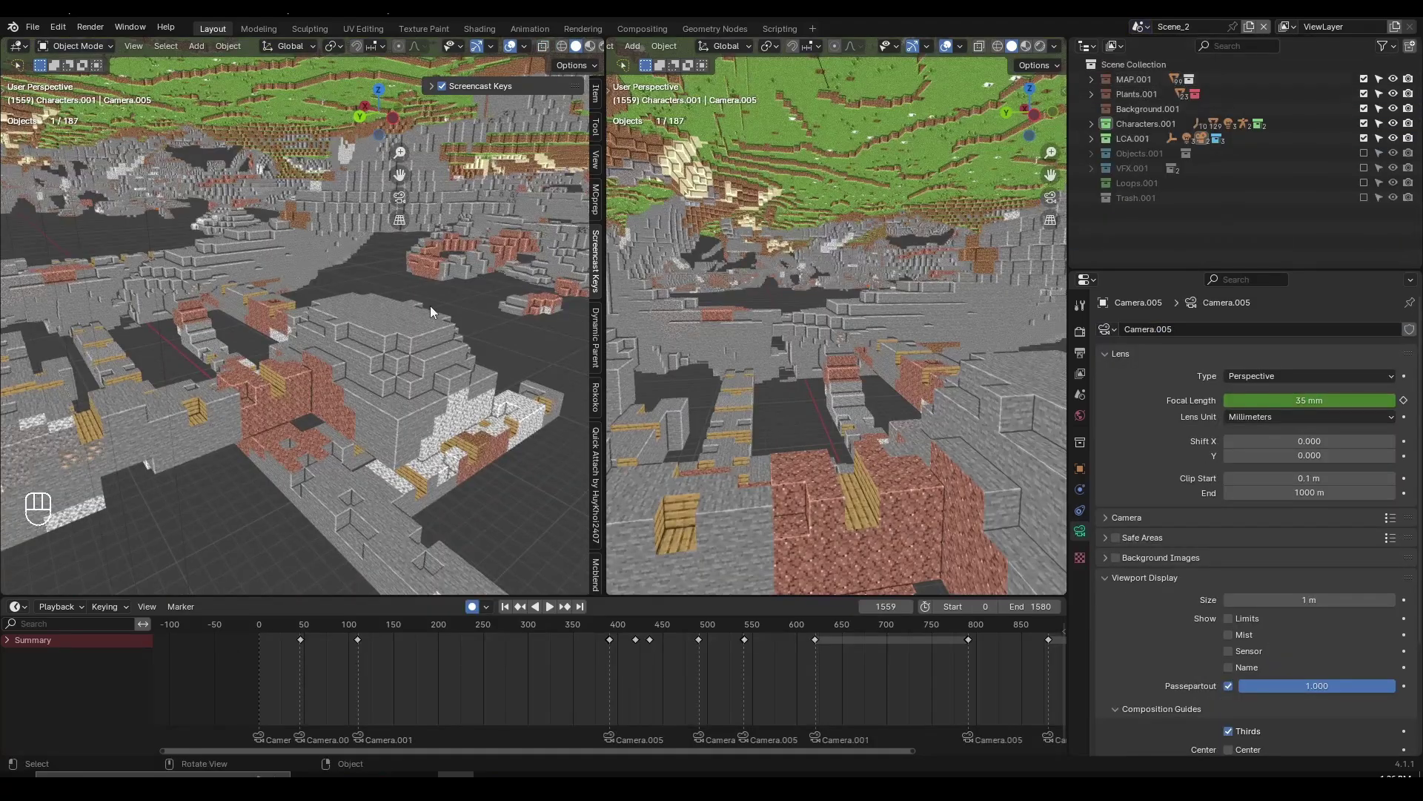
pyautogui.moveTo(430, 305); pyautogui.dragTo(298, 356, button='middle')
pyautogui.scroll(5, 278, 234)
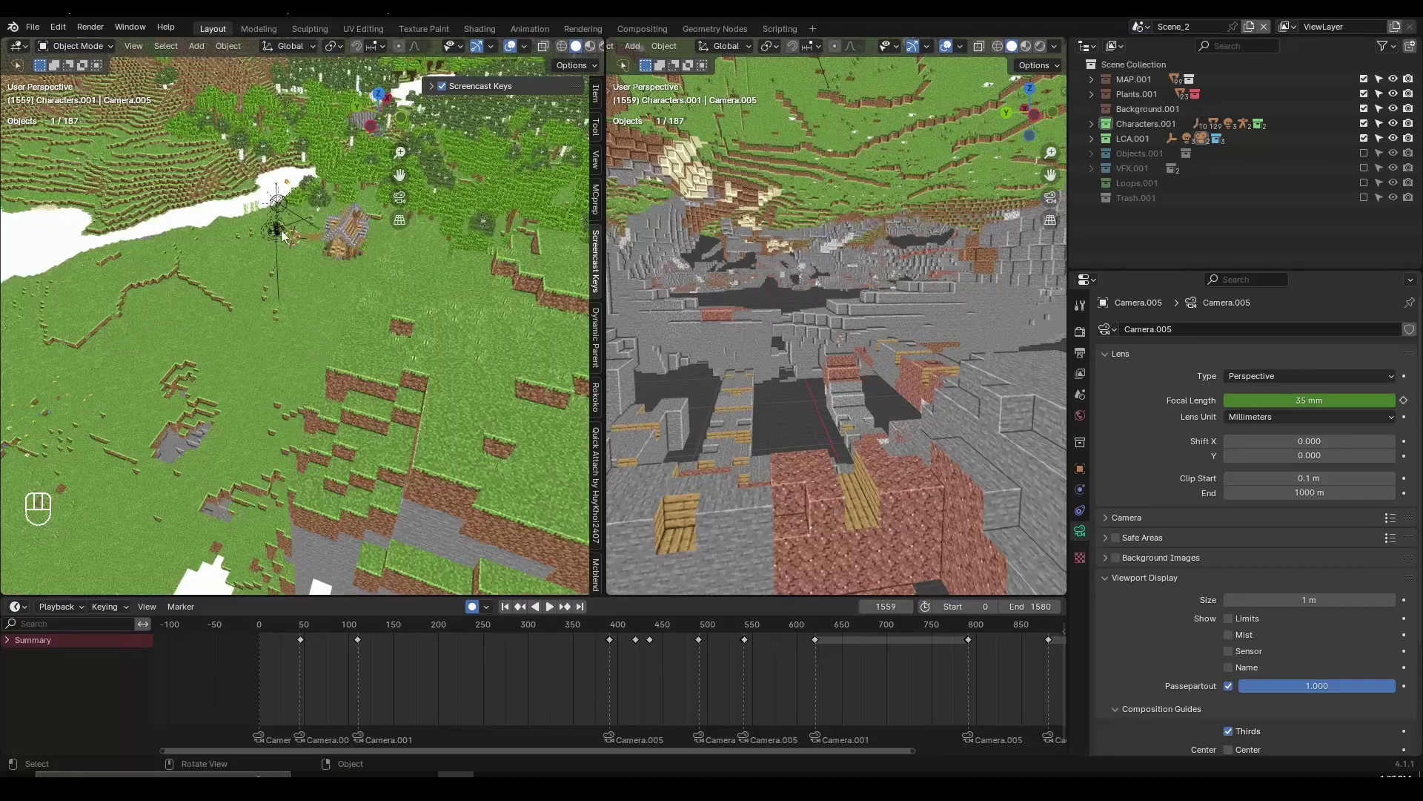
pyautogui.click(278, 229)
pyautogui.press('d')
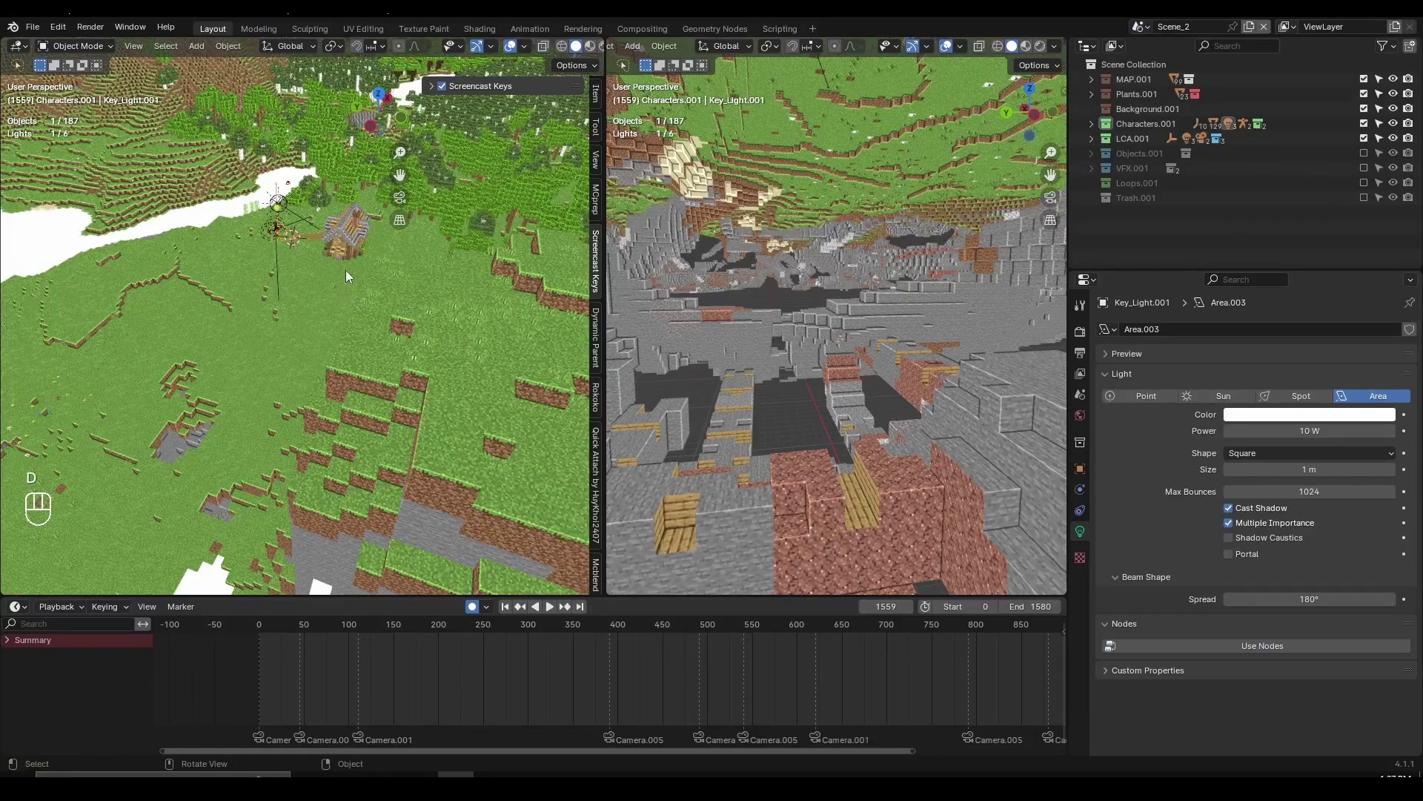
pyautogui.moveTo(347, 273); pyautogui.dragTo(442, 345, button='middle')
pyautogui.press('f')
pyautogui.press('d')
pyautogui.scroll(-3, 282, 394)
pyautogui.scroll(4, 442, 346)
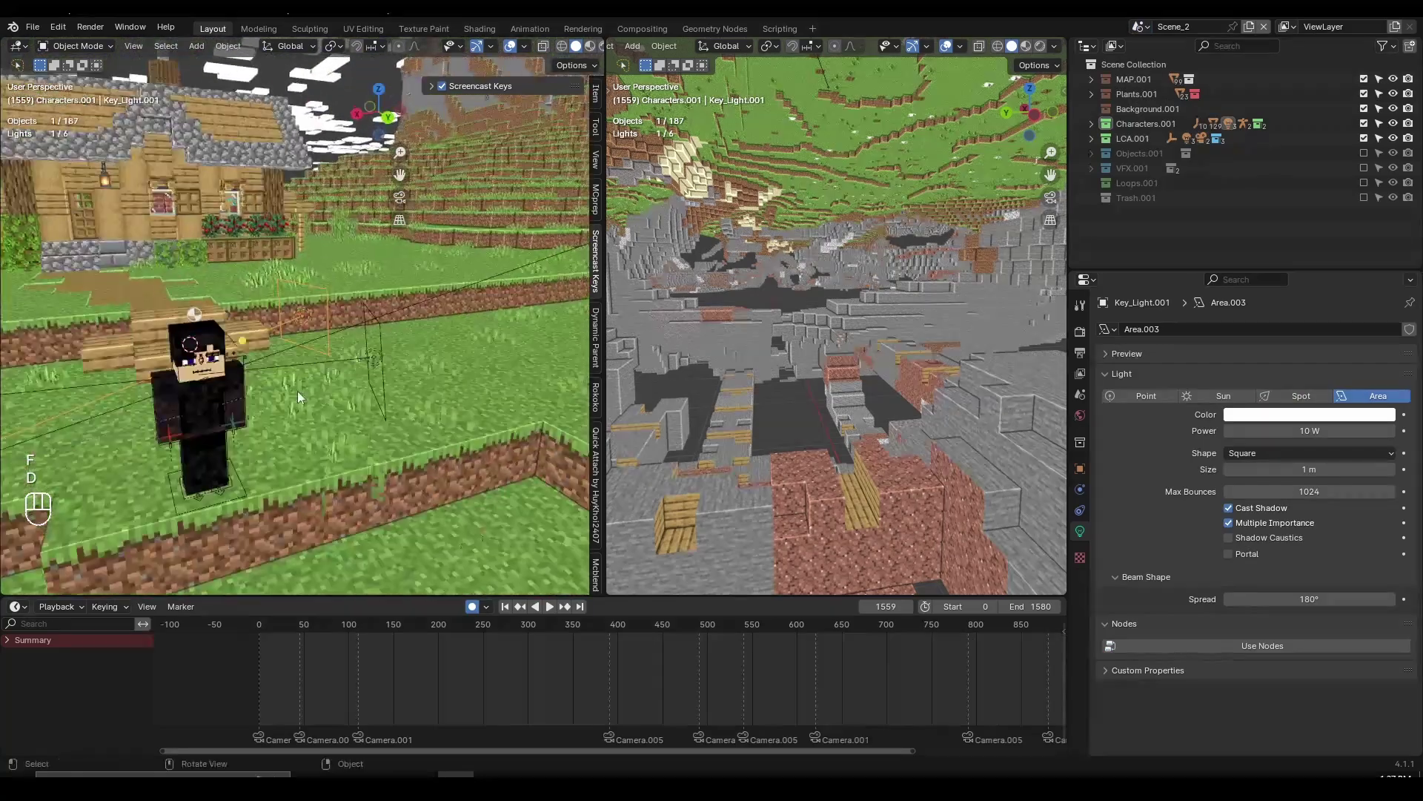
# - Select the rig of the character standing in front of the house and enter Pose Mode
pyautogui.click(221, 399)
pyautogui.hotkey('ctrl', 'Tab')
pyautogui.scroll(-4, 223, 391)
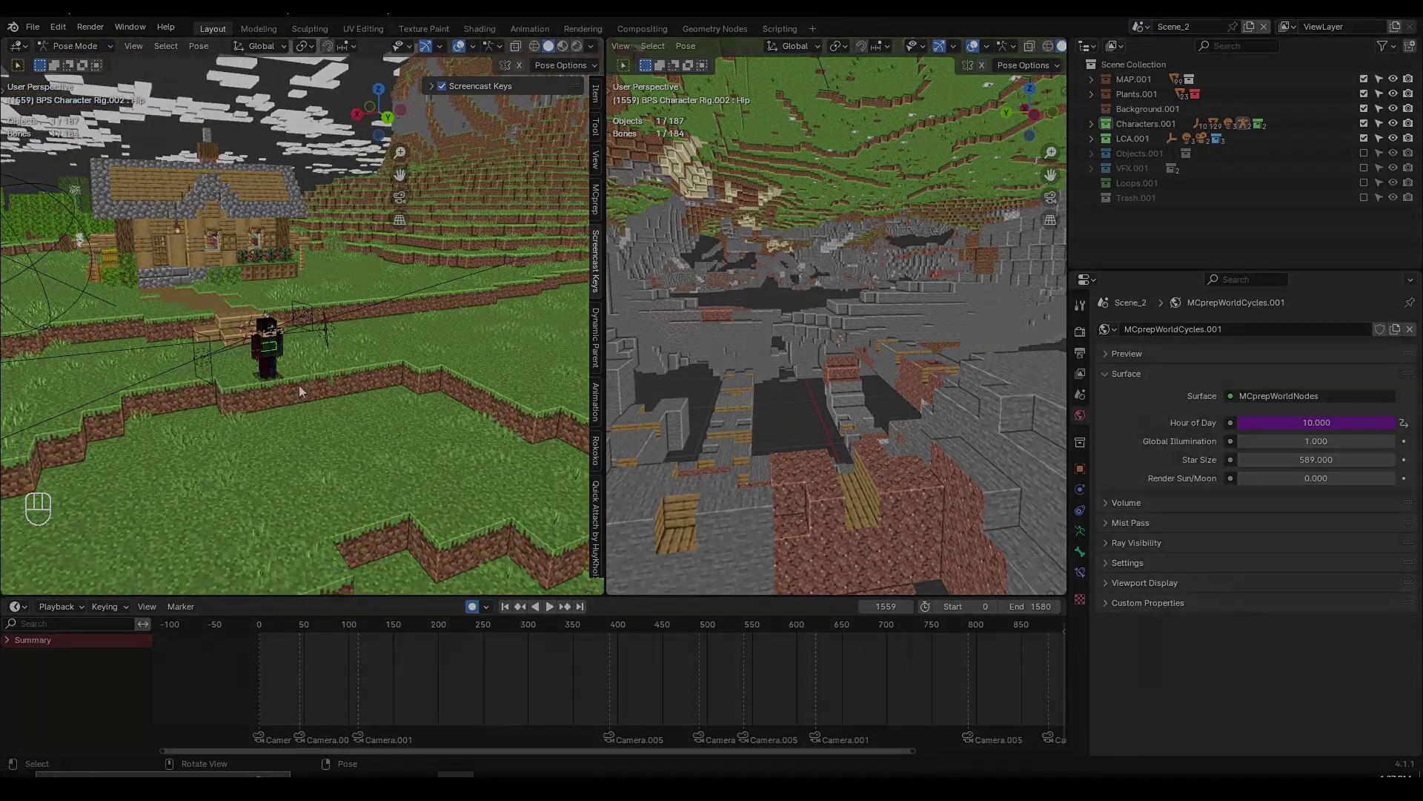